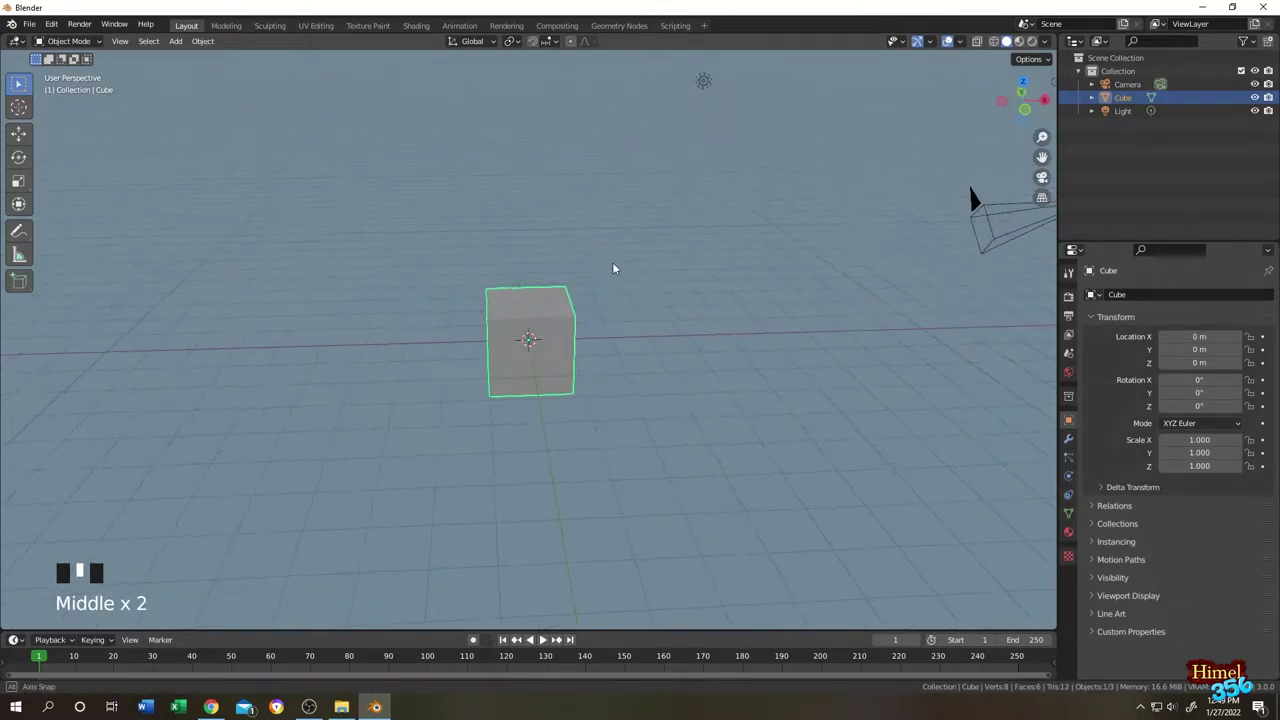
Delete the default cube and add a UV sphere at the origin
click(545, 318)
key(x)
click(544, 313)
key(shift+a)
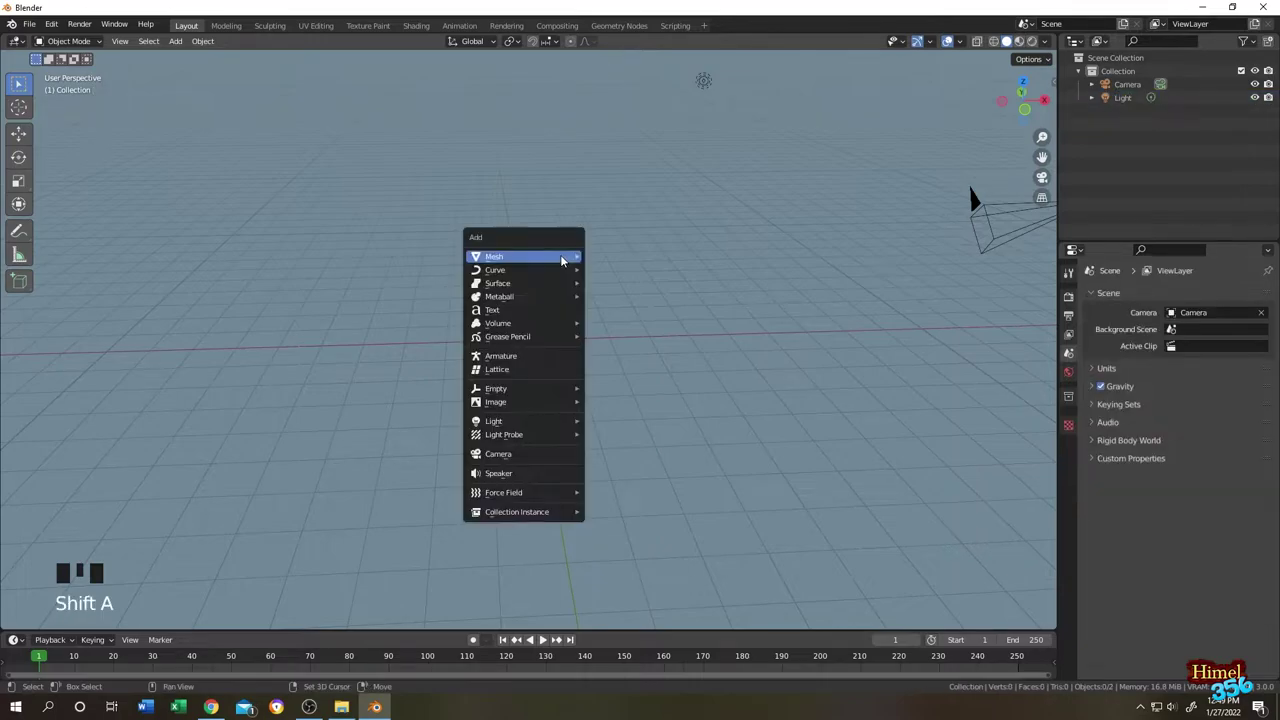
mouse_move(560, 256)
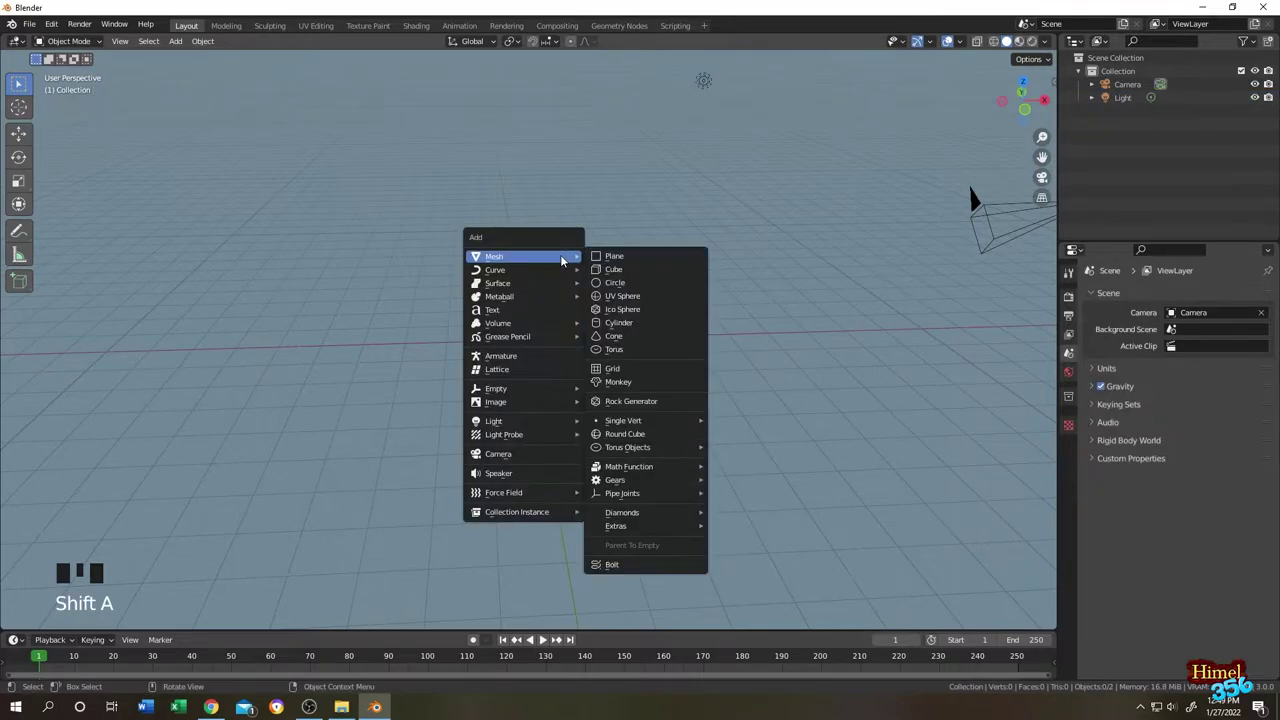
click(624, 297)
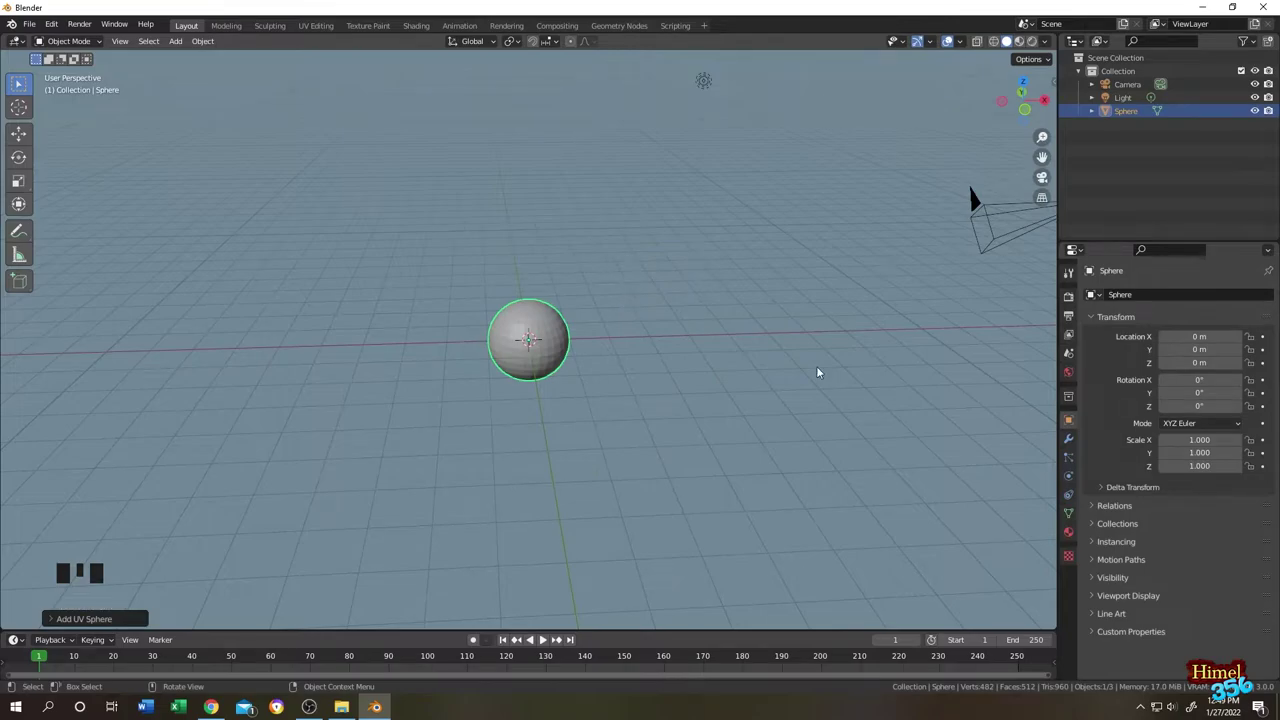
Scale the sphere's whole mesh down to 0.14 in Edit Mode
key(Tab)
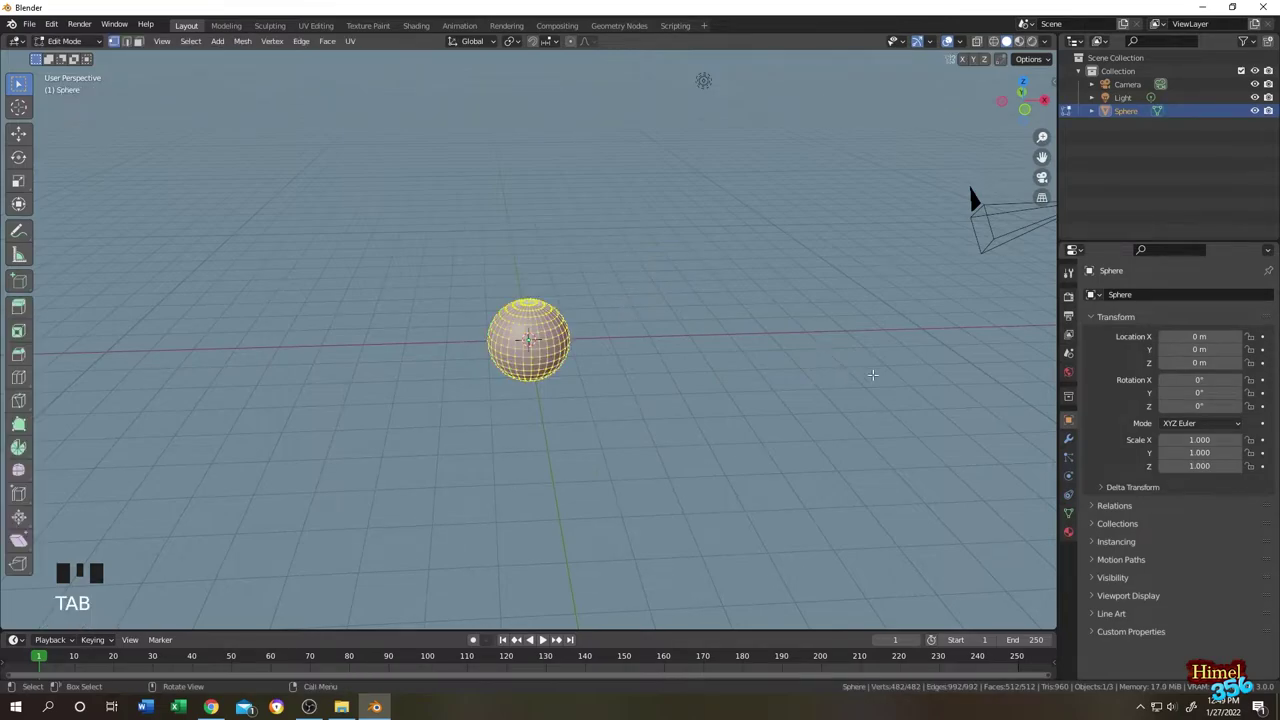
key(a)
key(s)
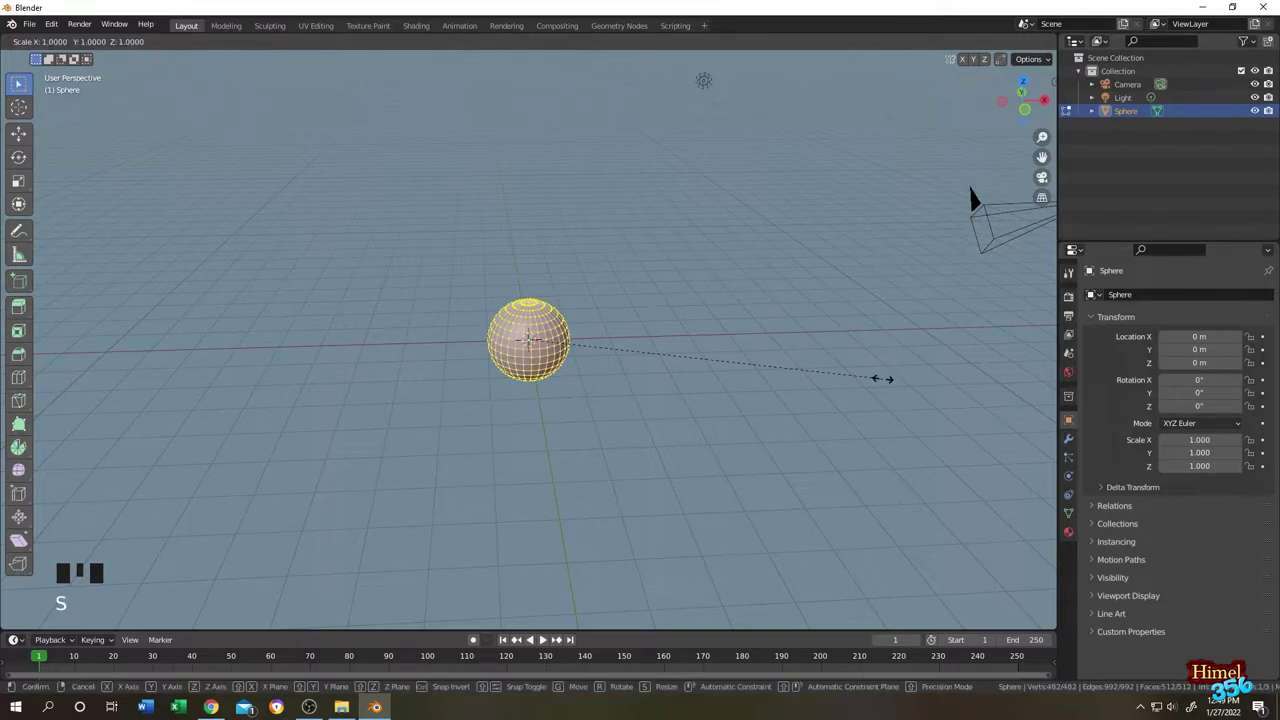
click(569, 347)
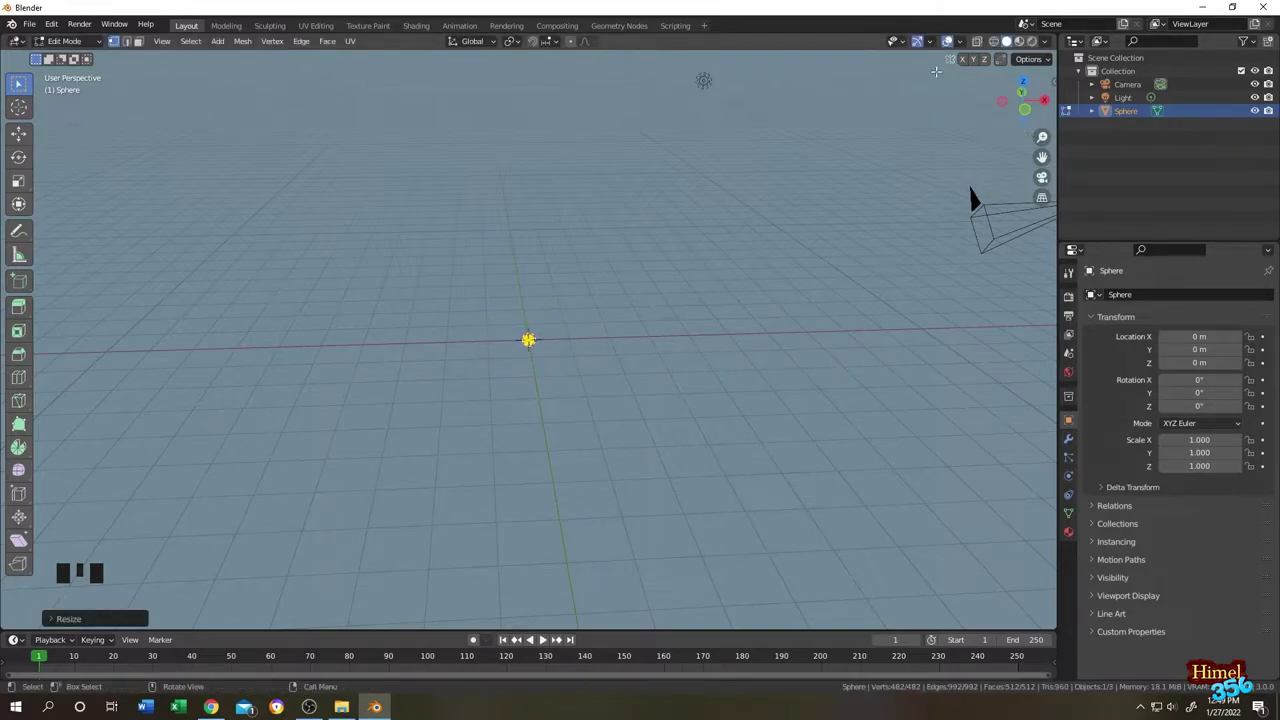
Enable the move and rotate gizmos and raise the sphere about 4.8 m above the origin
click(930, 42)
click(897, 170)
click(897, 184)
drag(530, 248, 531, 134)
Look through the scene camera and use Walk Navigation to centre the sphere in frame
key(Tab)
key(KP_0)
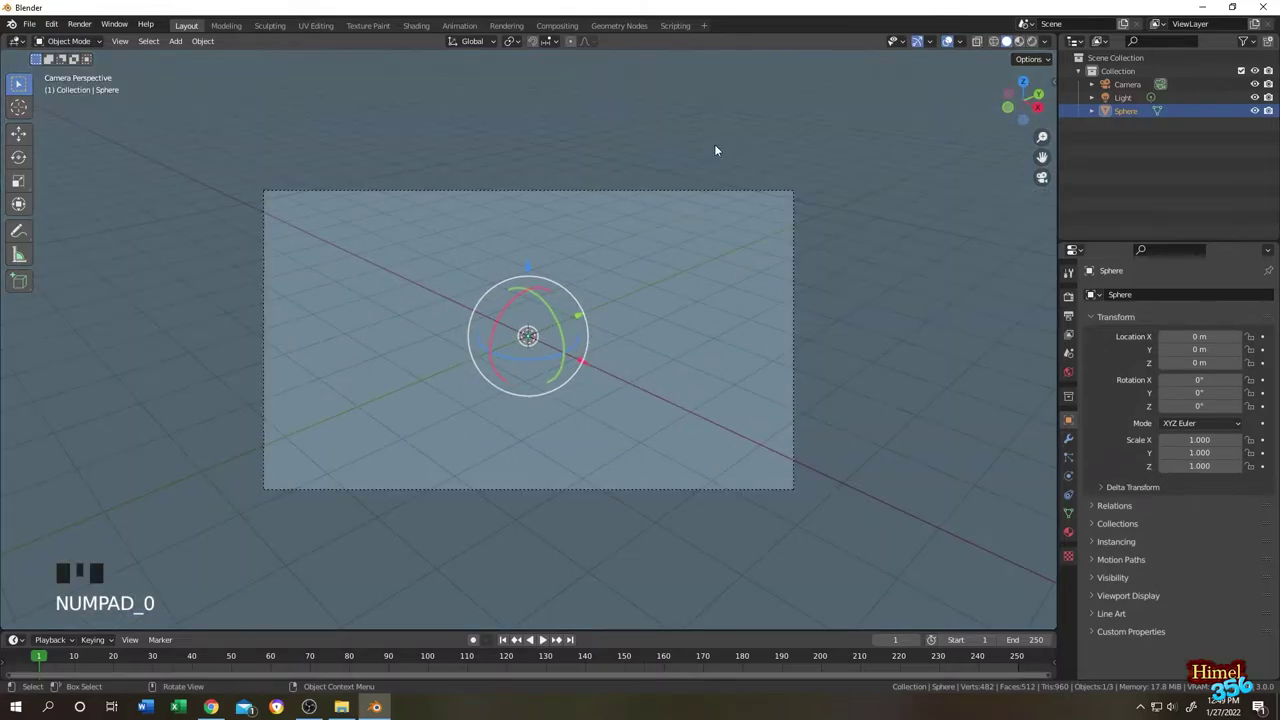
click(119, 41)
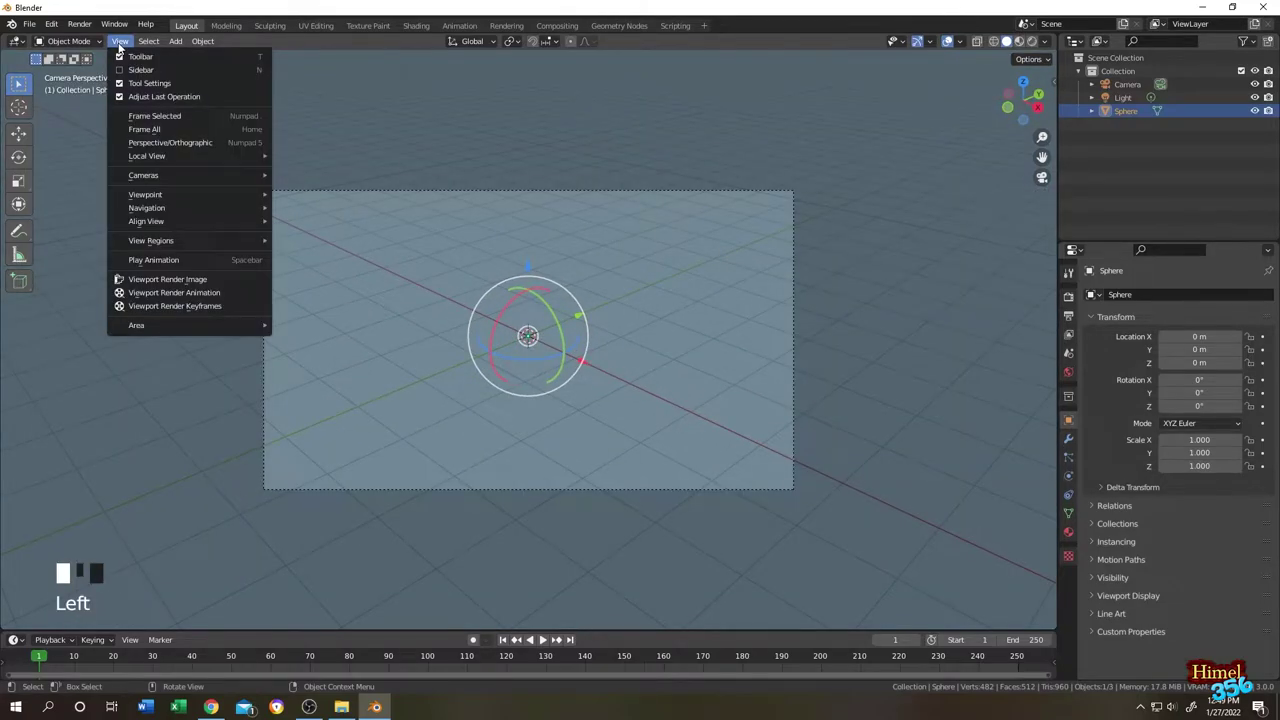
mouse_move(188, 214)
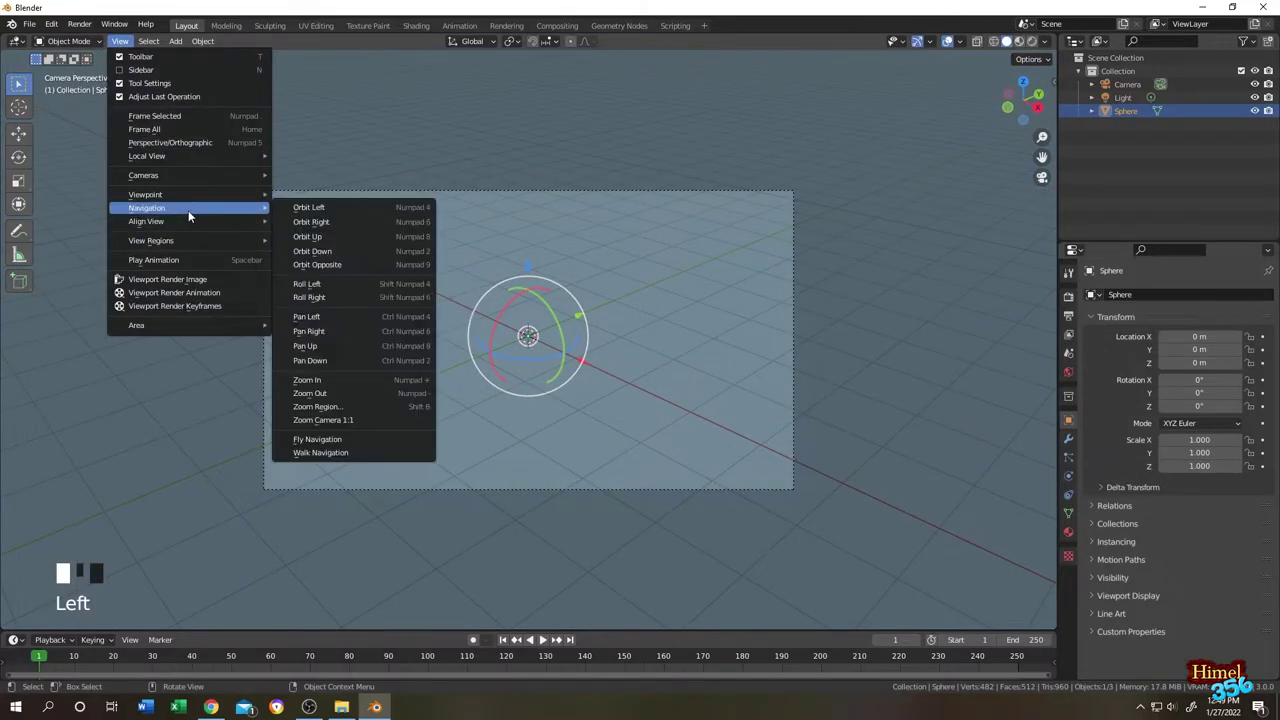
click(320, 452)
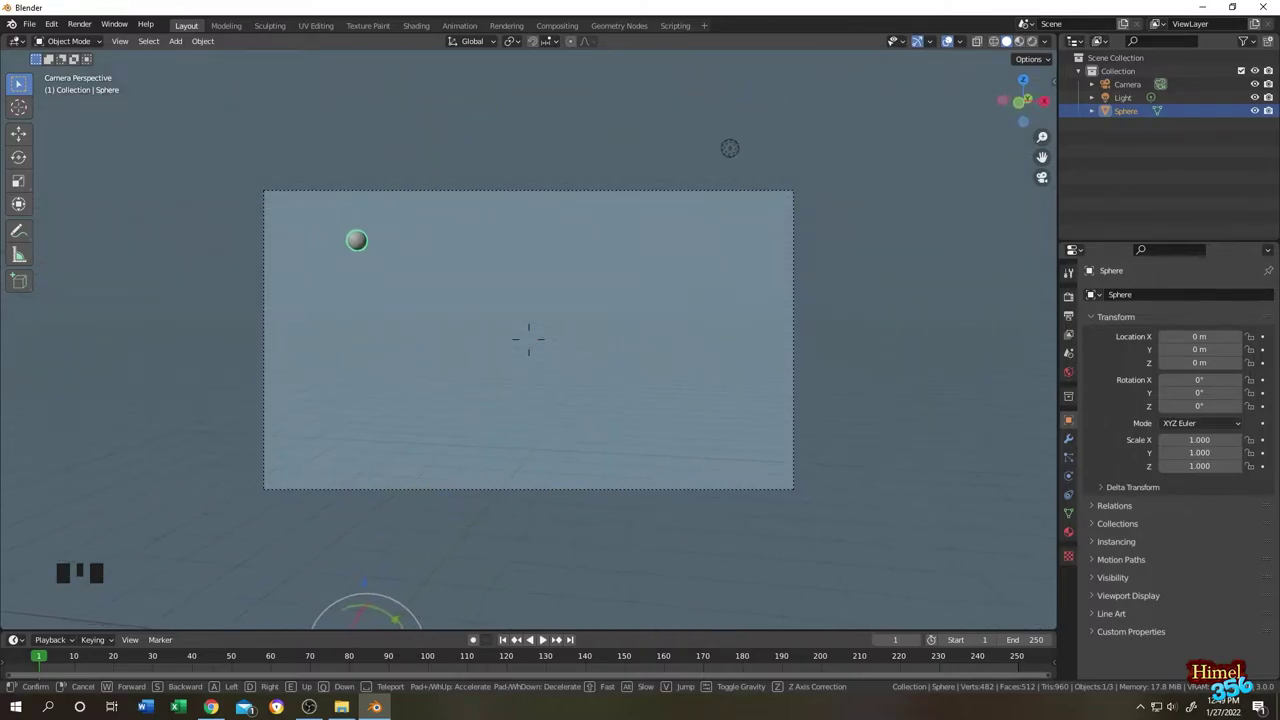
click(595, 393)
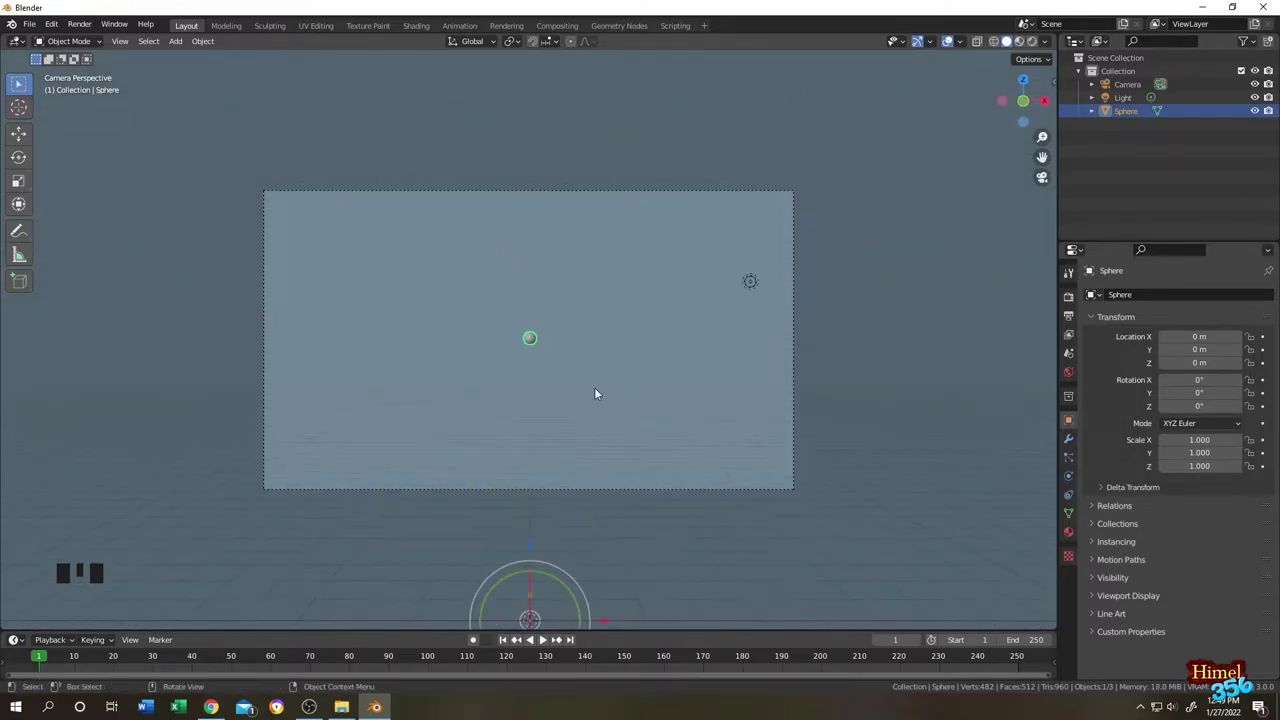
Add a new material slot and a new material named 'Galre' to the sphere
click(527, 346)
click(1068, 532)
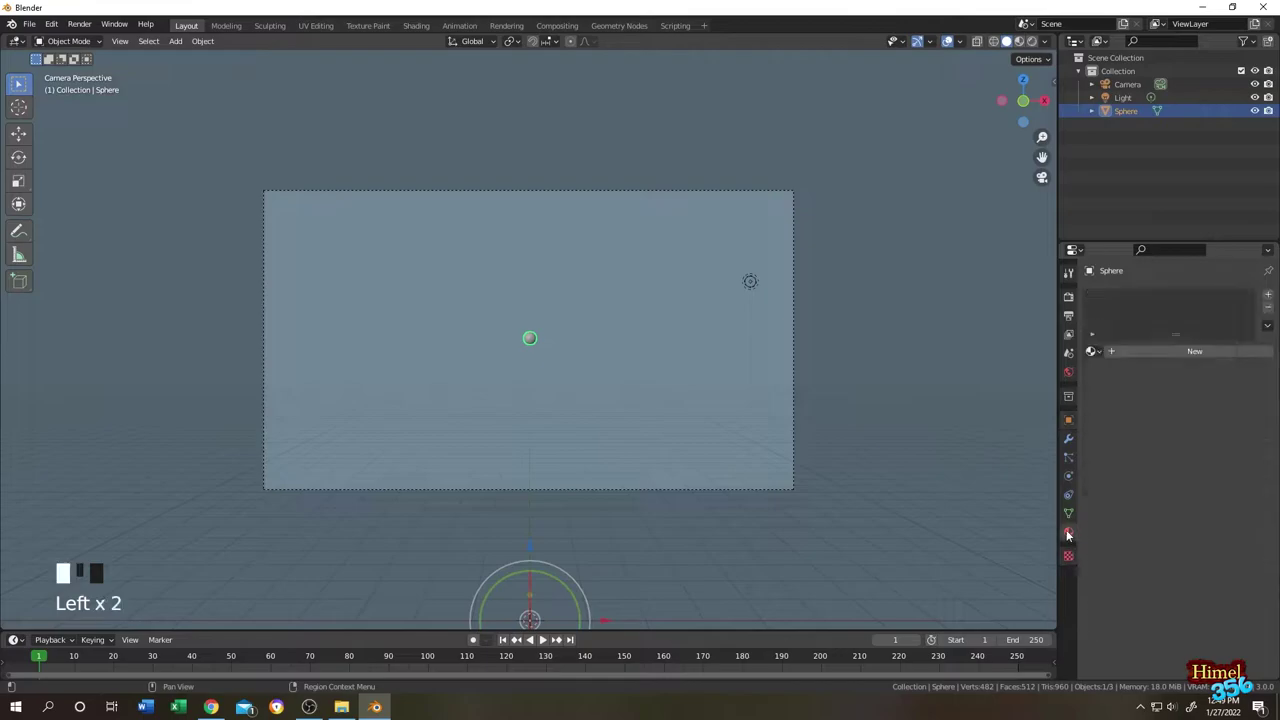
click(1268, 296)
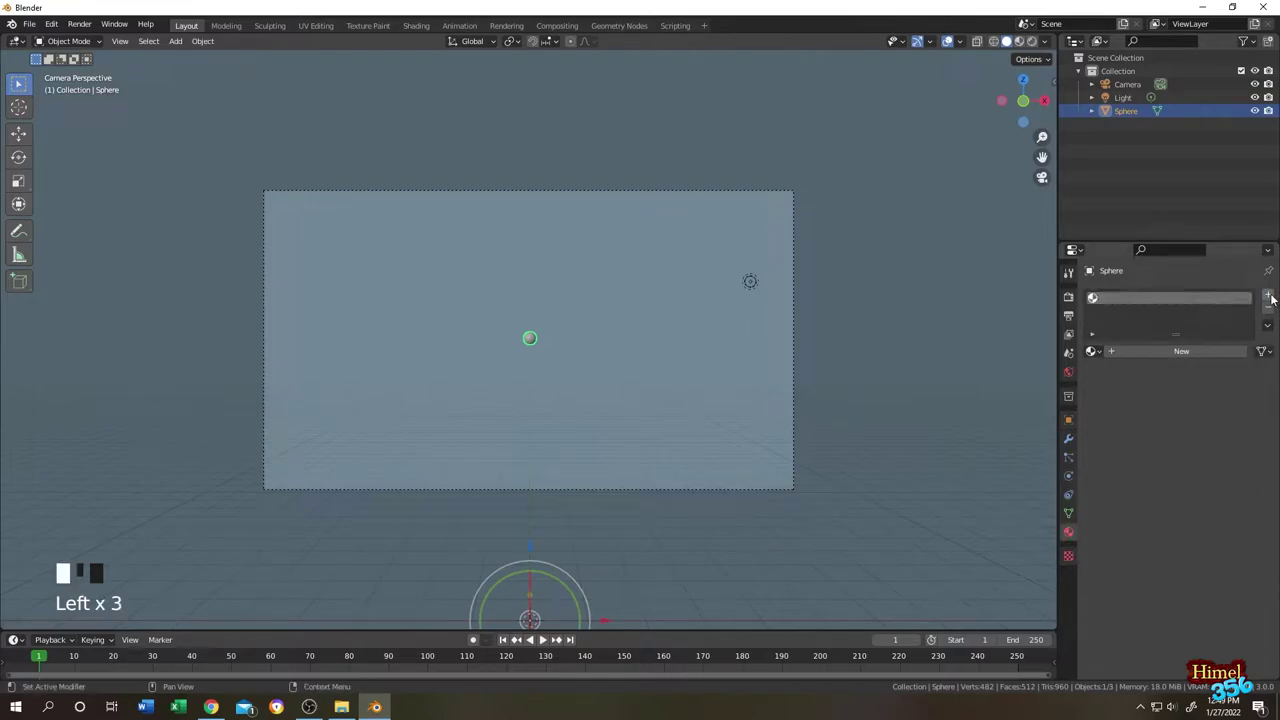
click(1160, 351)
double_click(1148, 299)
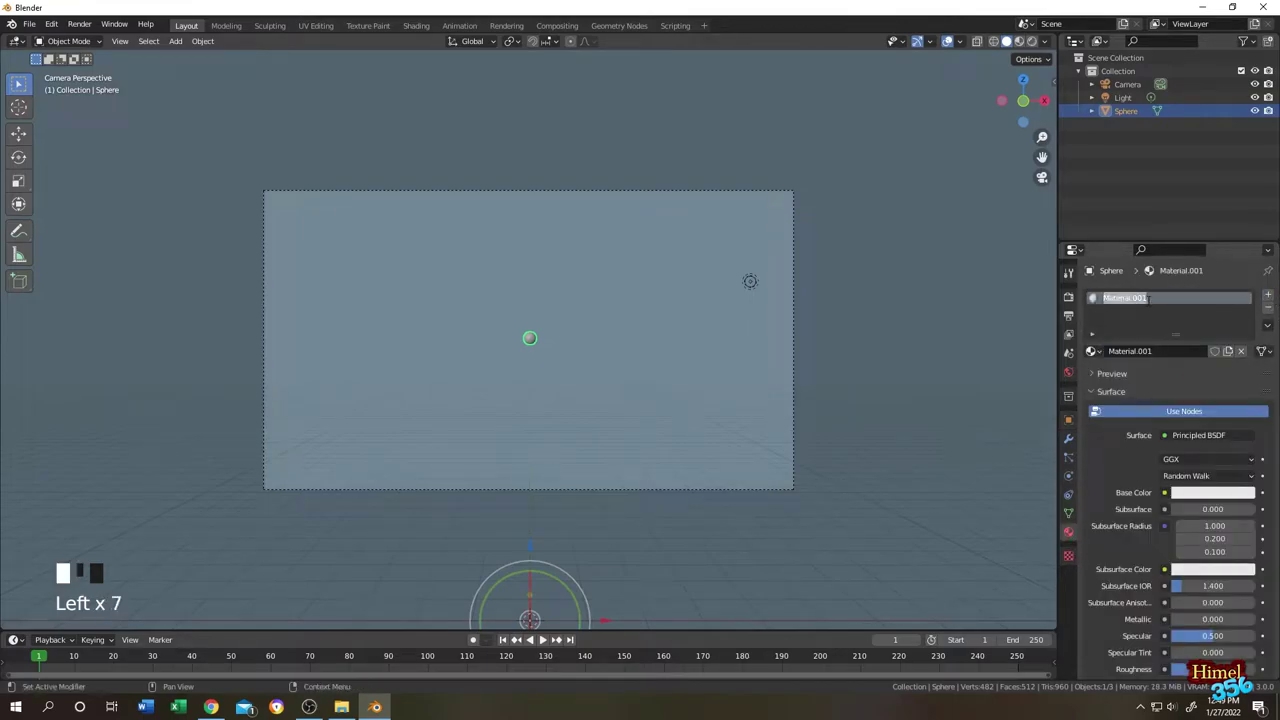
text(Galre)
key(Return)
Make the emission white at strength 50, previewing in Rendered shading
scroll(1118, 502, down, 13)
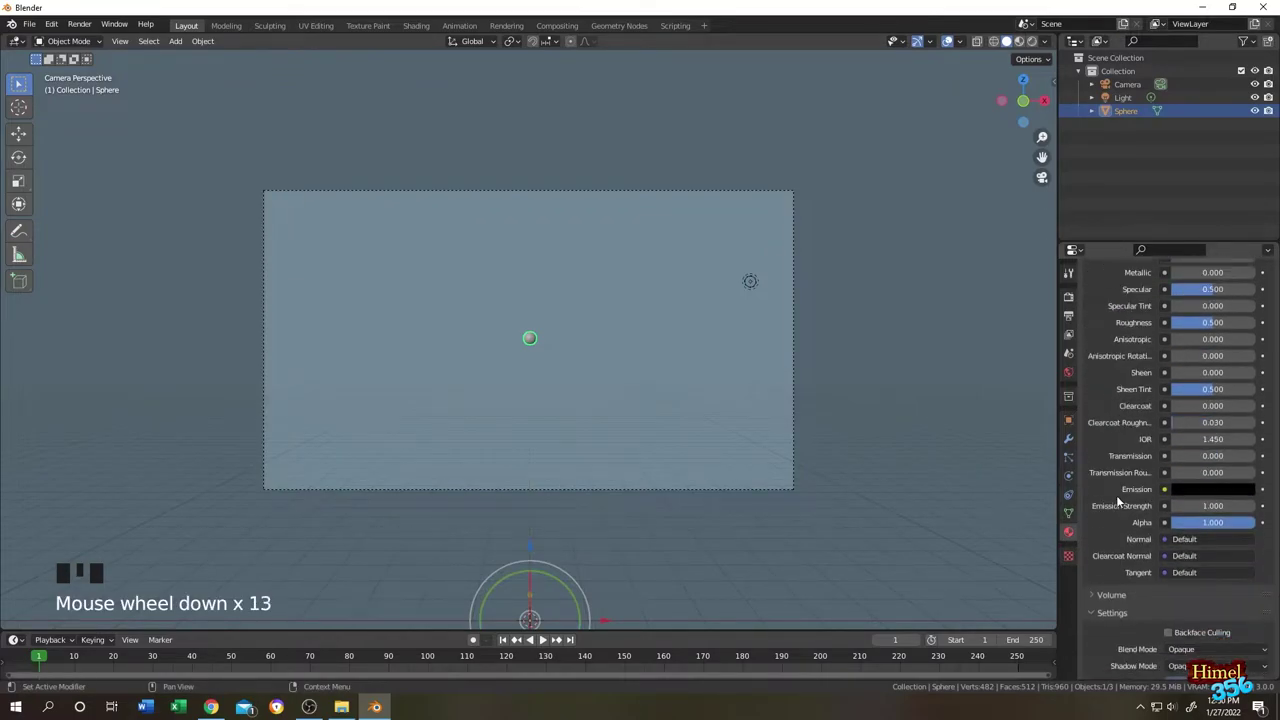
click(1213, 489)
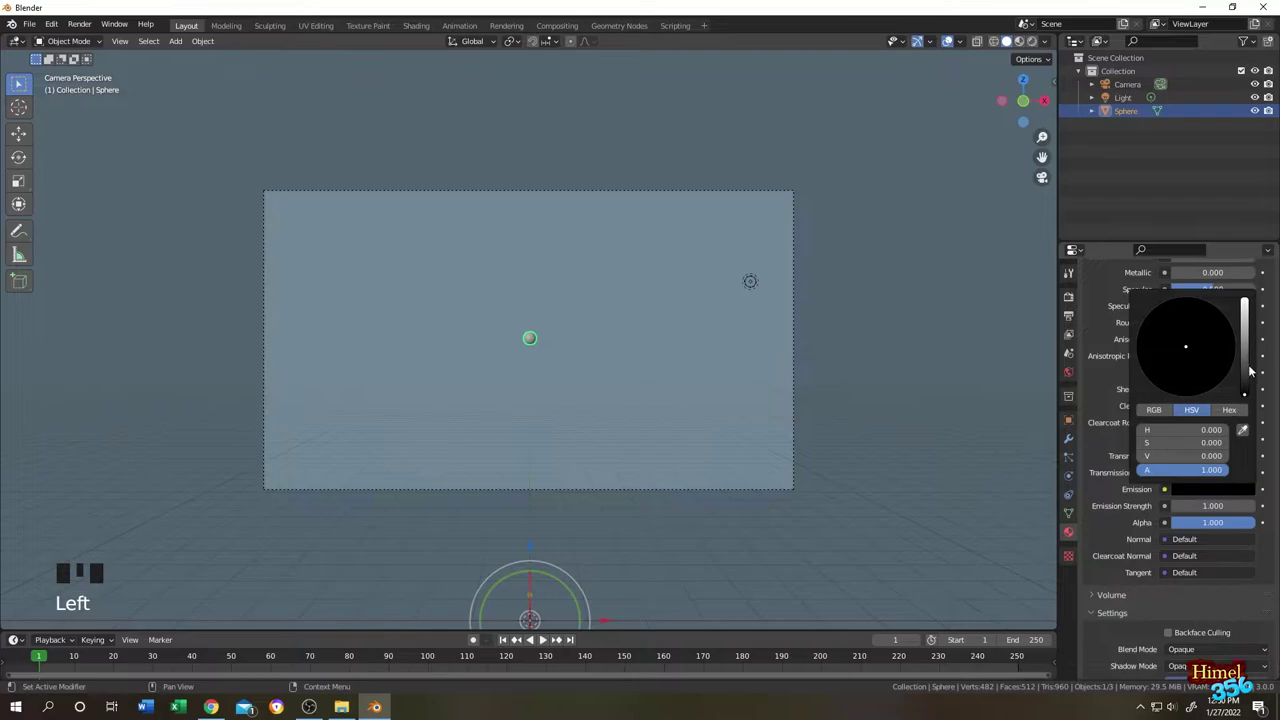
drag(1245, 395, 1245, 300)
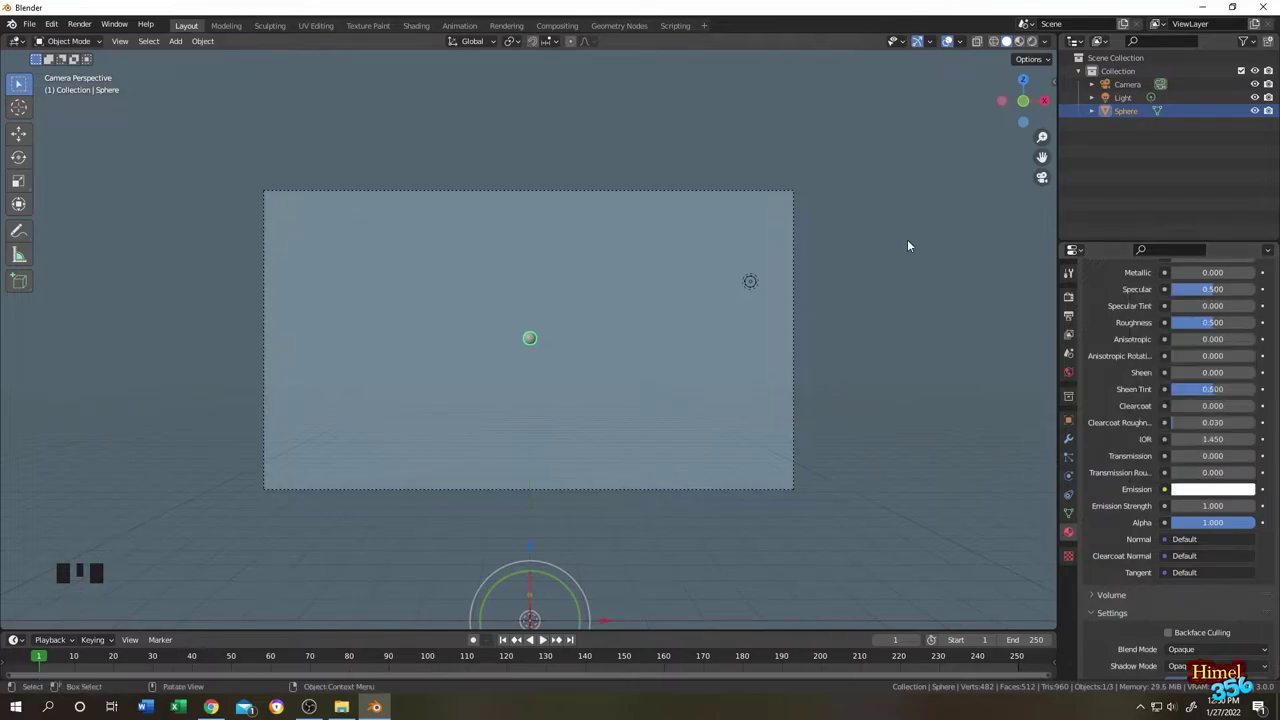
click(1031, 42)
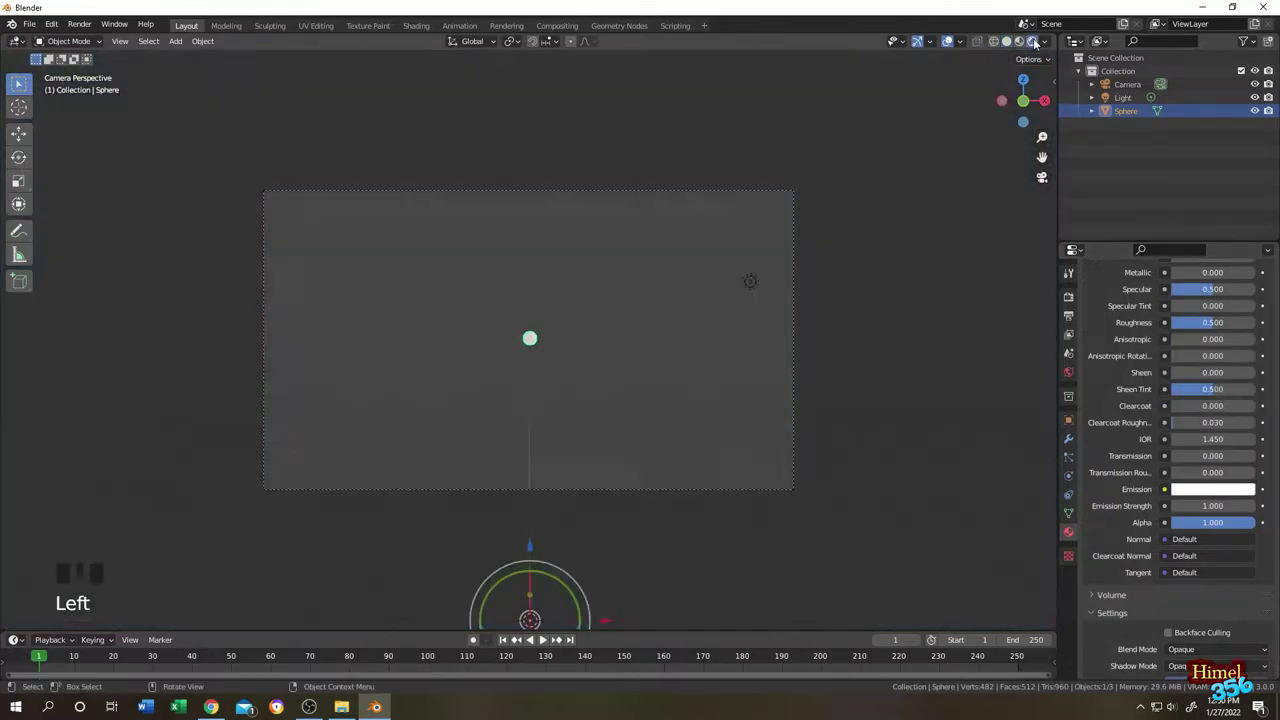
double_click(1215, 506)
text(50)
key(Return)
Enable Bloom in Render Properties and set its intensity to 0.081
click(1068, 297)
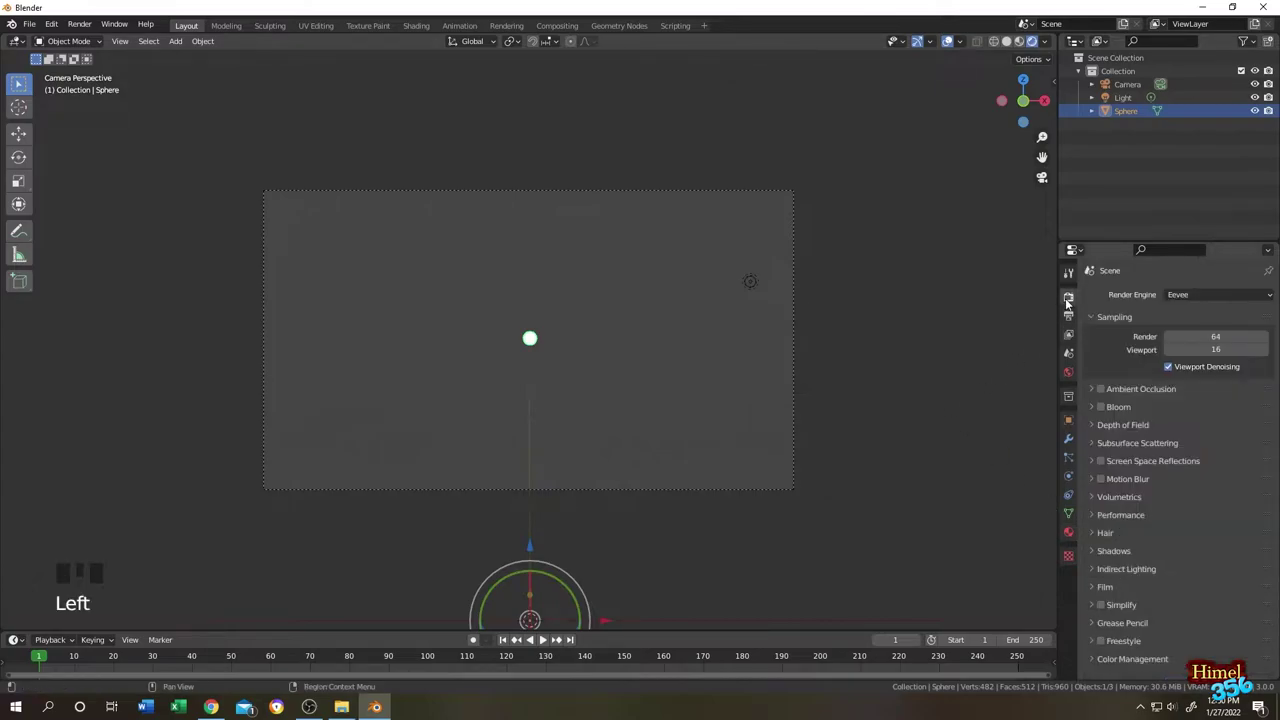
click(1101, 406)
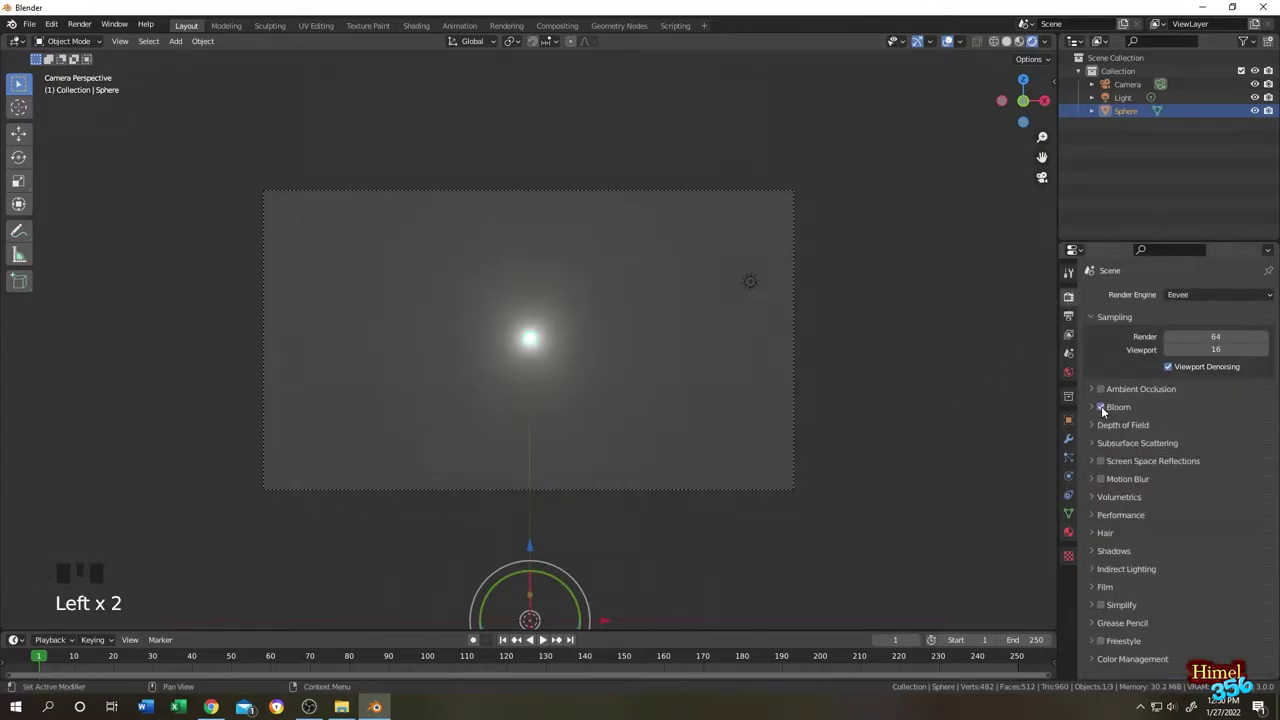
click(1091, 407)
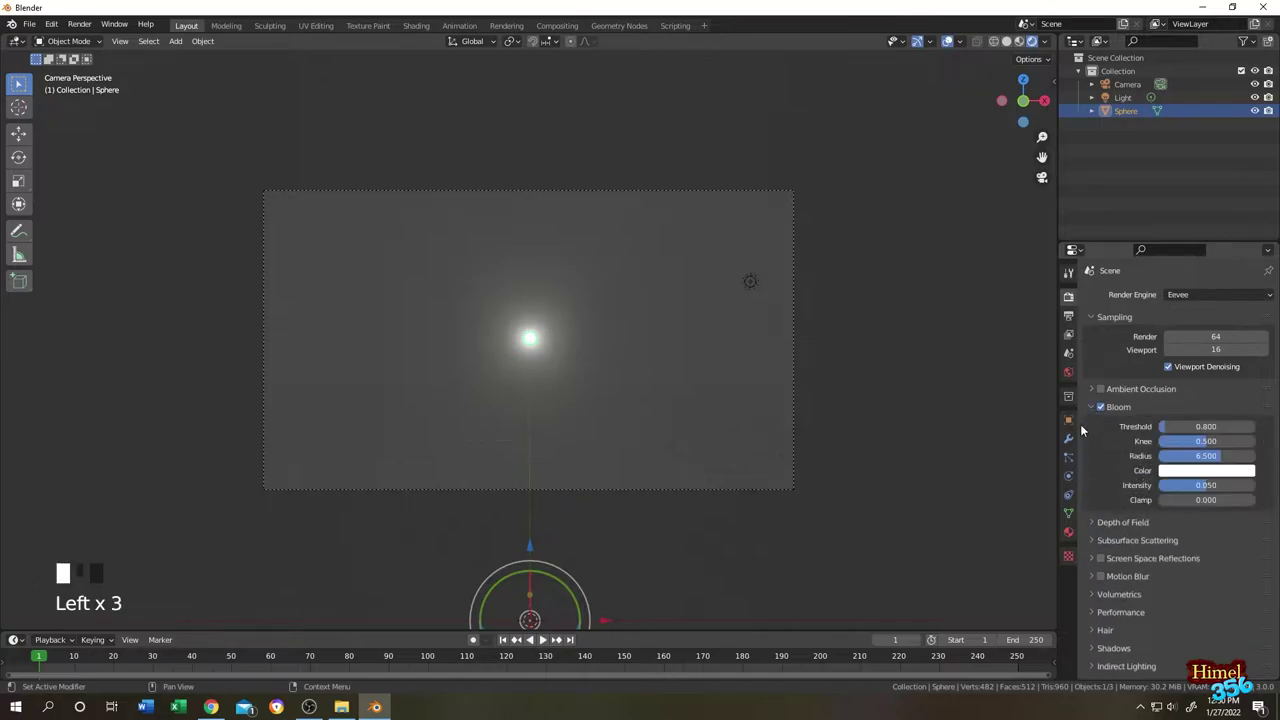
drag(1203, 490, 1238, 490)
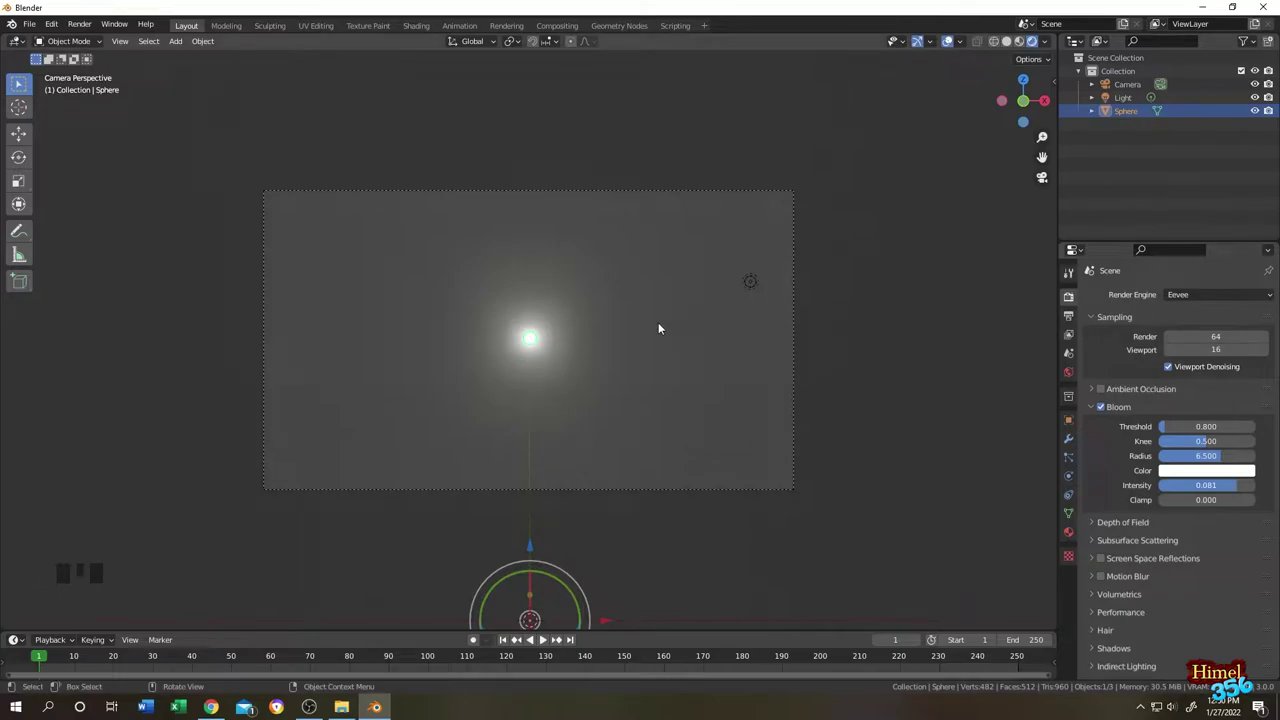
Enable Use Nodes in the Compositing workspace and rearrange the Composite and Render Layers nodes
click(553, 27)
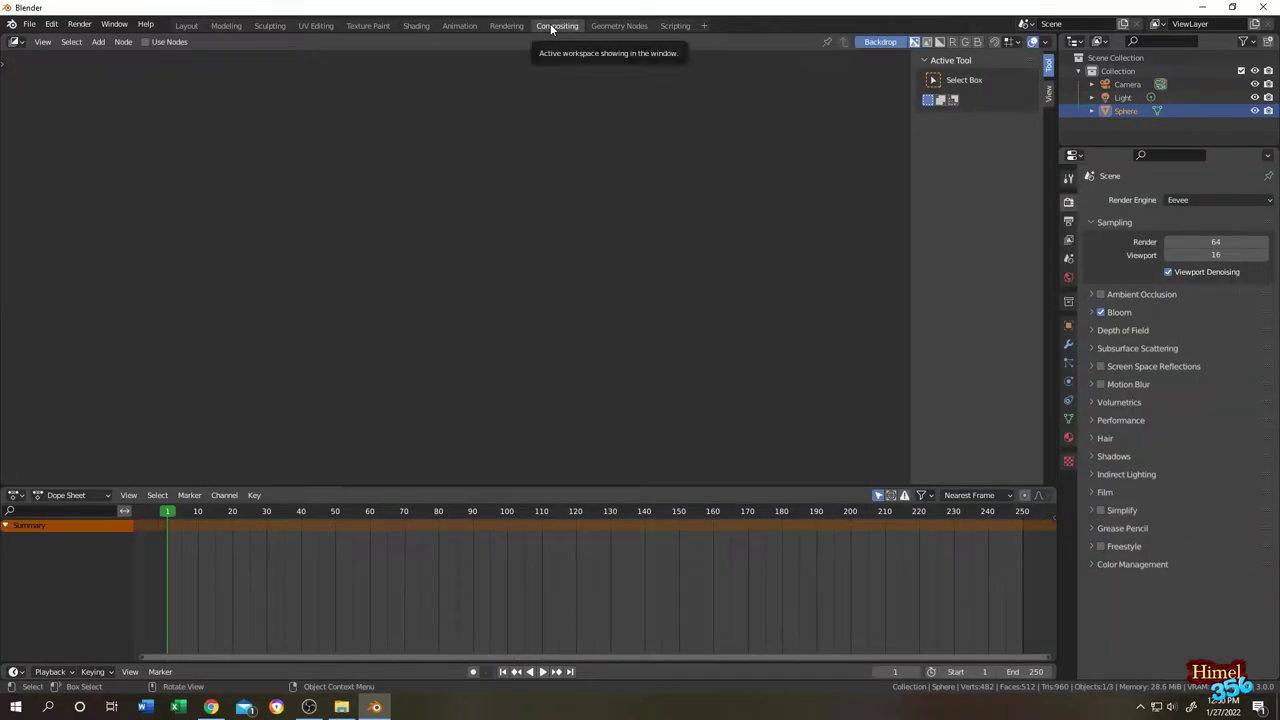
click(152, 42)
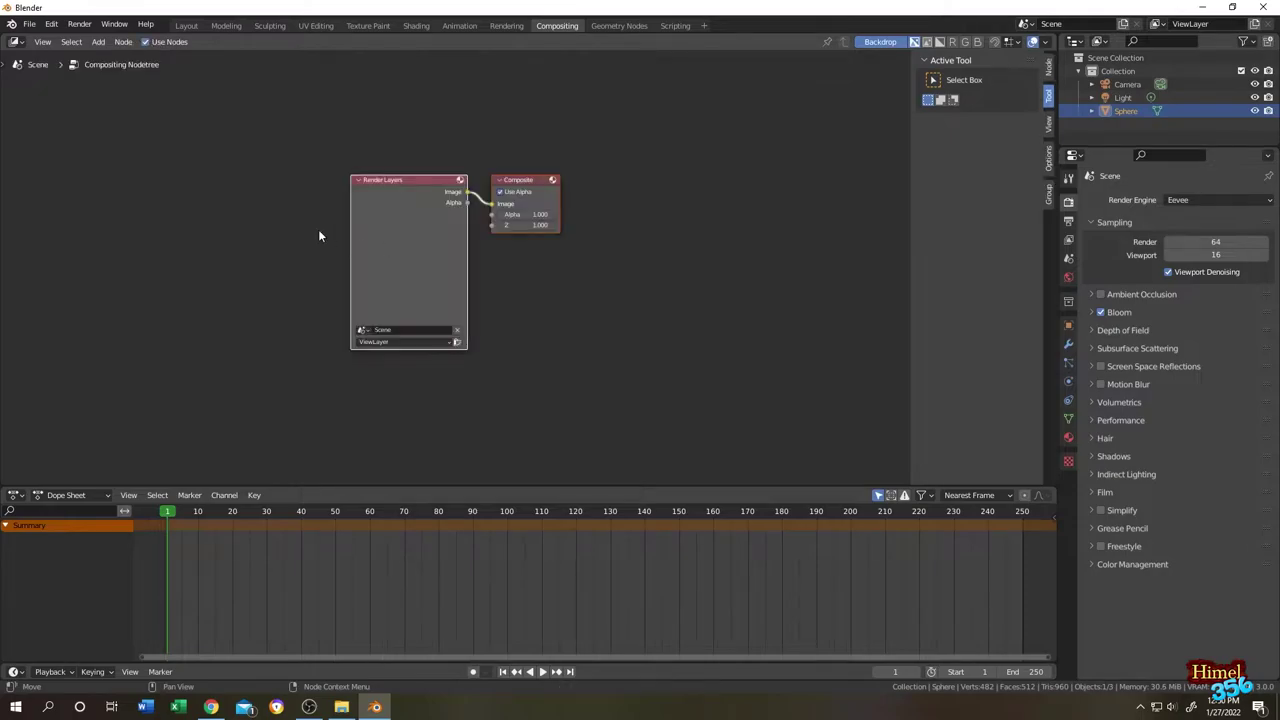
drag(497, 187, 776, 108)
drag(455, 240, 645, 336)
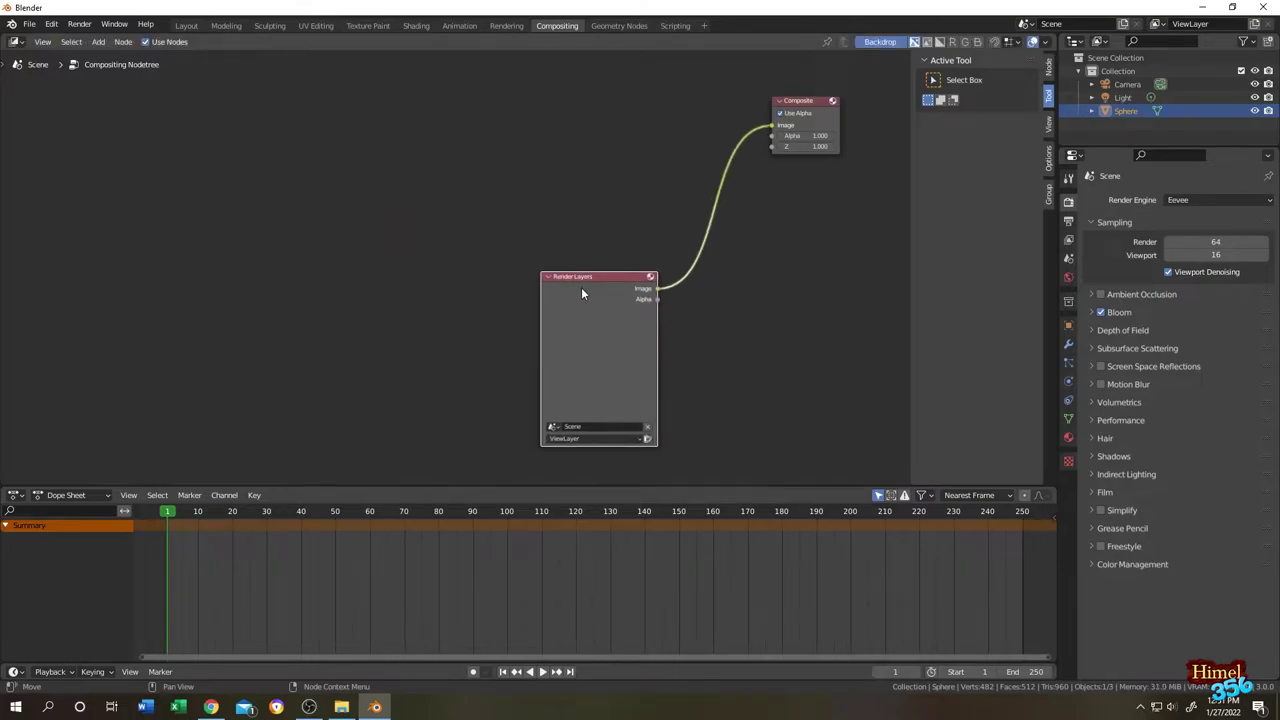
Link a Viewer node to Render Layers and render the scene as the backdrop
key(ctrl)
ctrl+shift+click(591, 336)
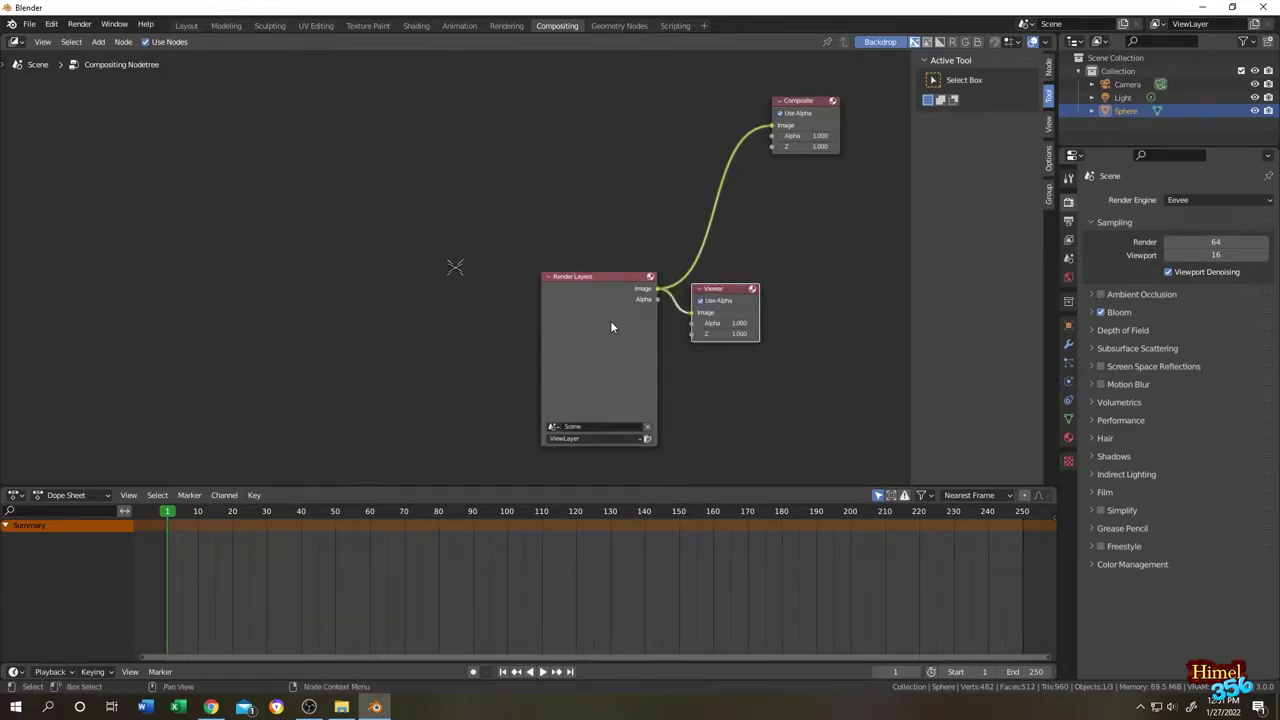
drag(737, 301, 860, 318)
drag(600, 280, 655, 280)
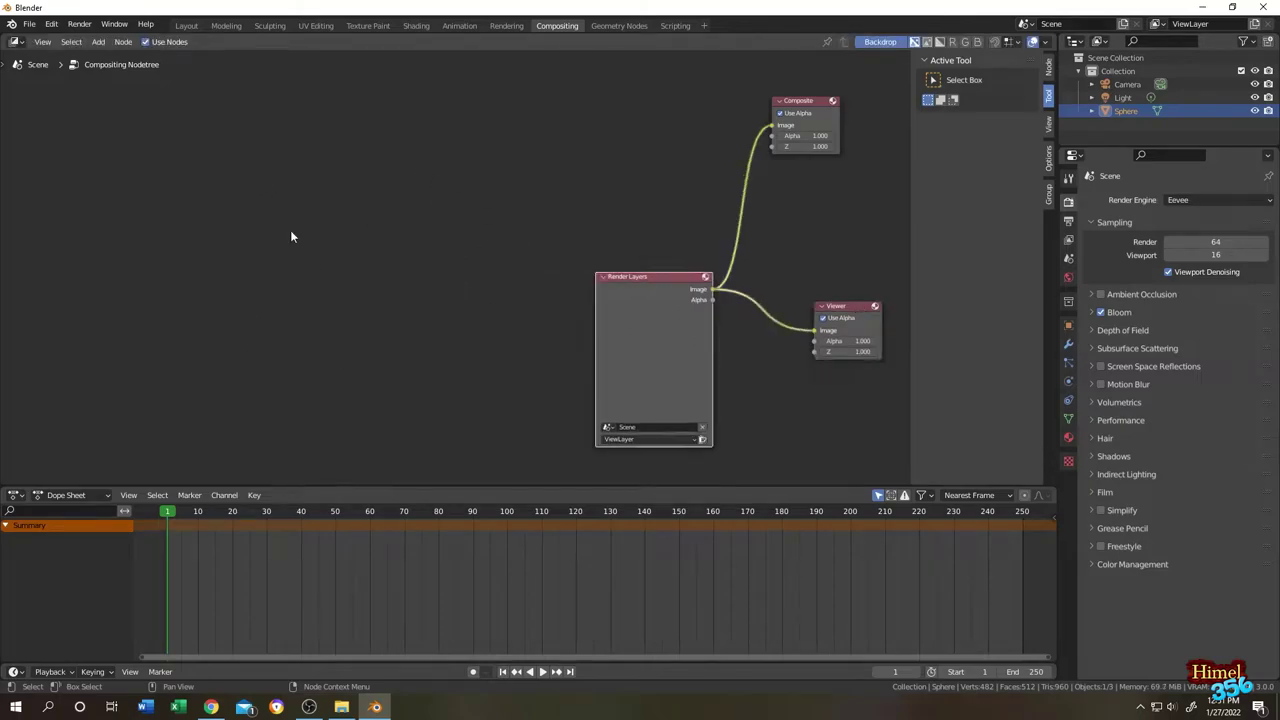
click(700, 441)
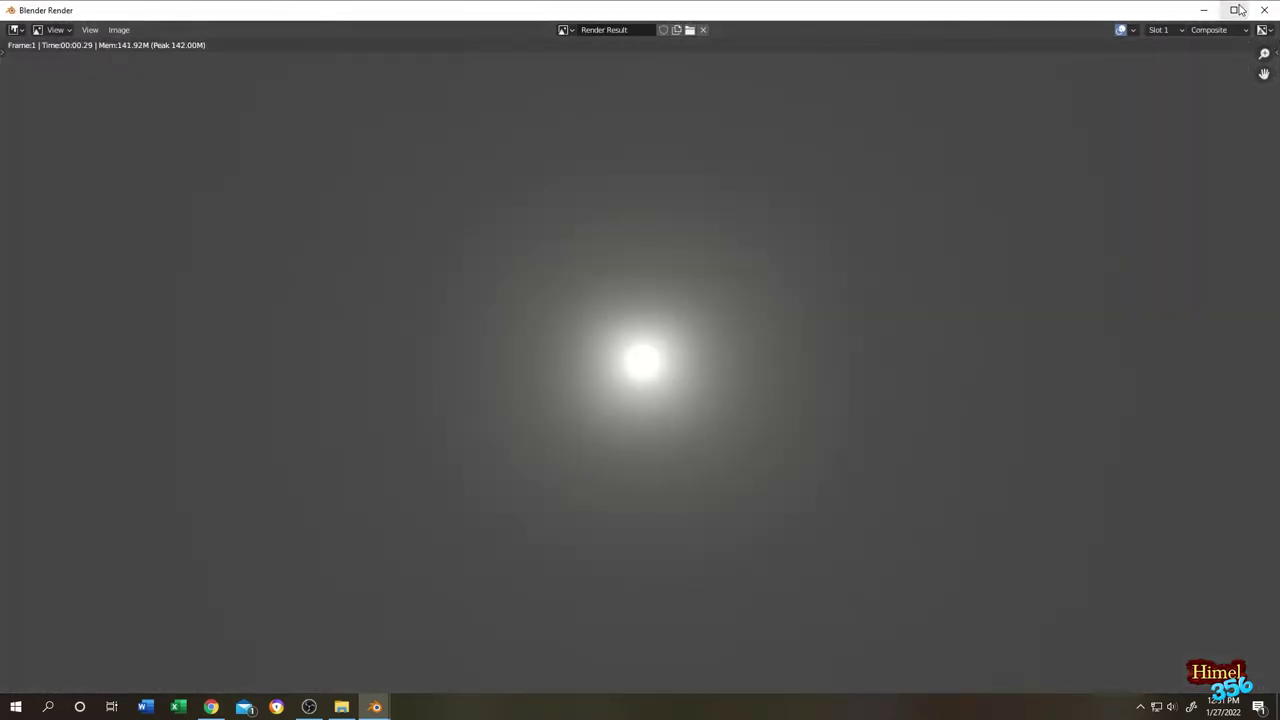
click(1264, 9)
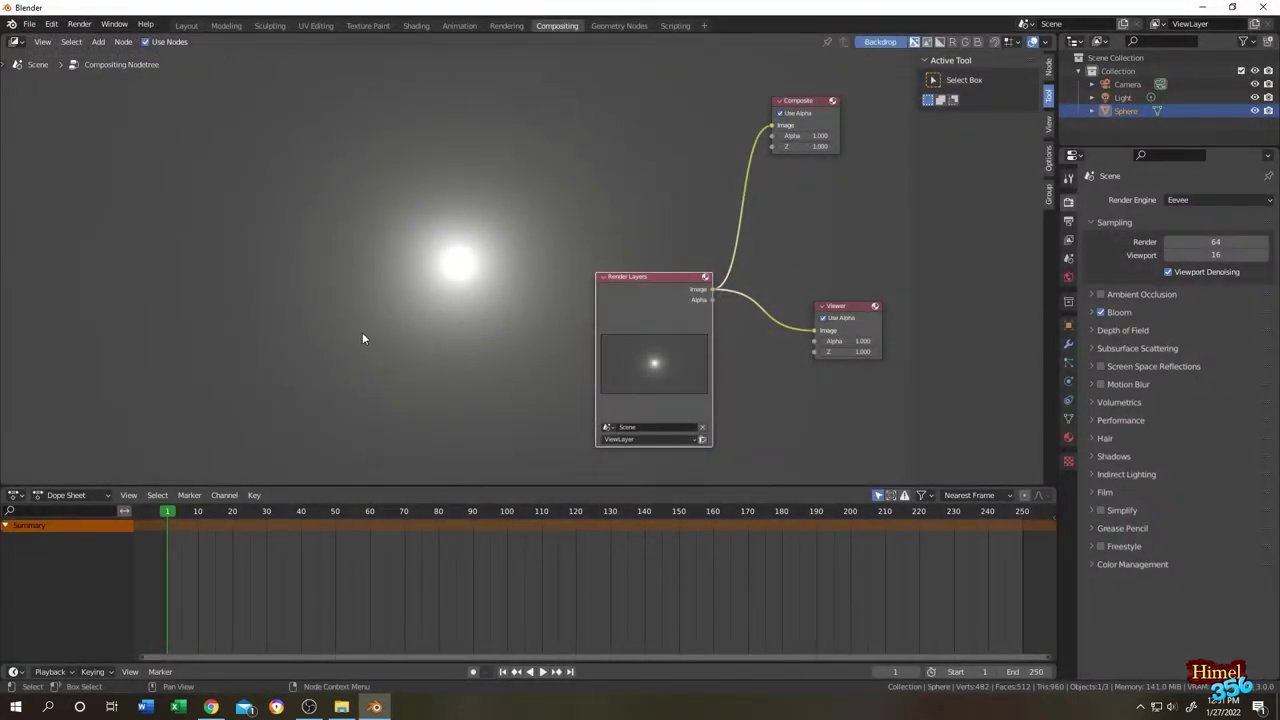
Insert a Glare node between Render Layers and Viewer and zoom in on it
click(98, 41)
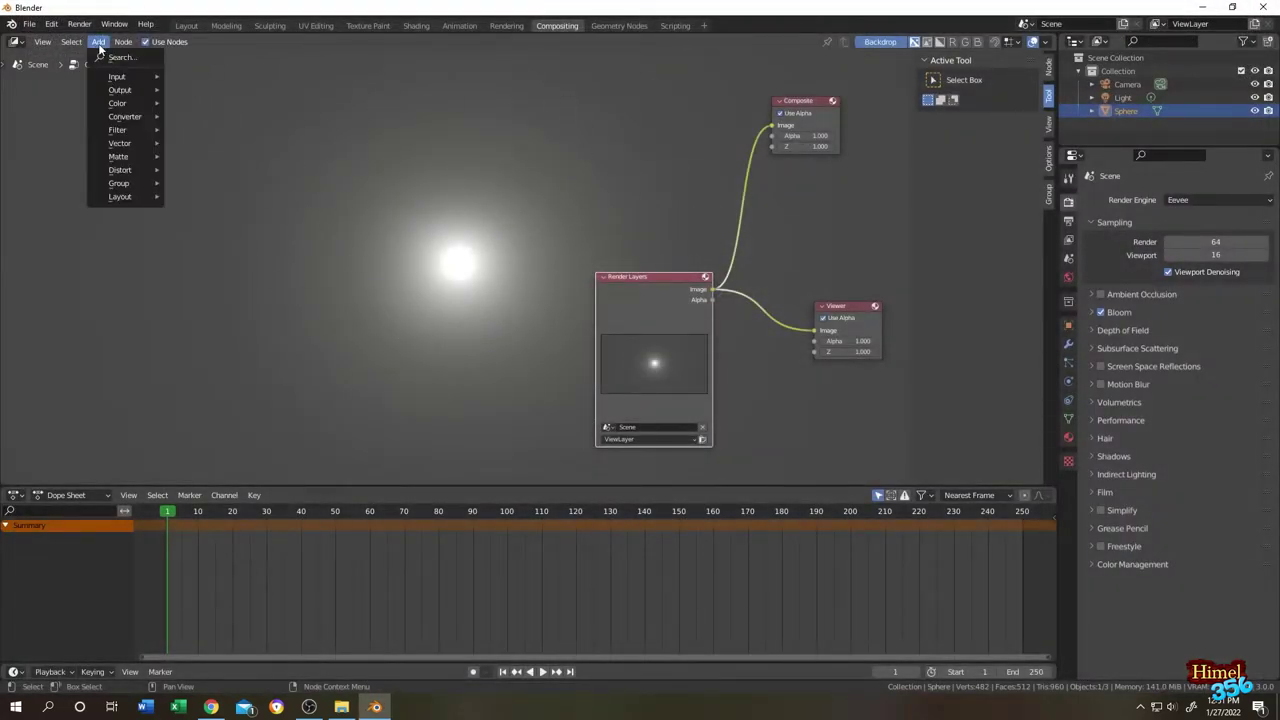
click(110, 58)
text(glare)
key(Return)
click(190, 110)
drag(186, 99, 774, 283)
scroll(572, 253, up, 1)
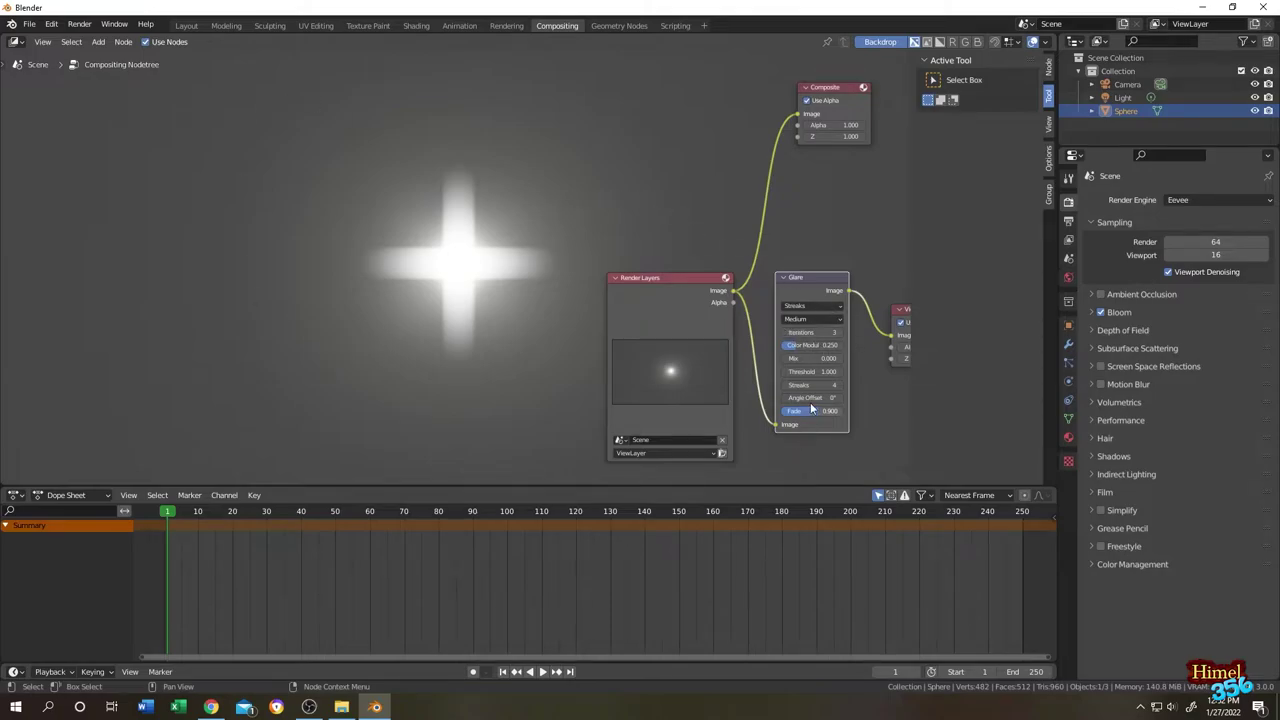
scroll(815, 320, up, 1)
scroll(822, 320, up, 1)
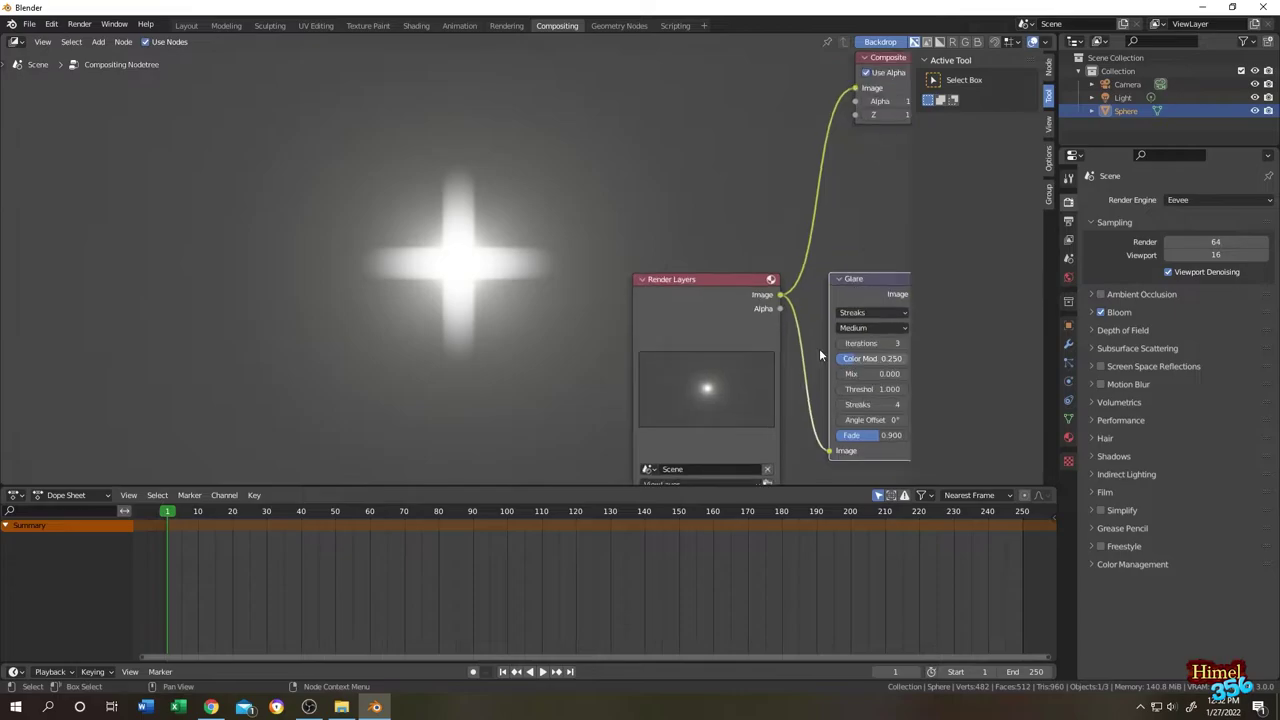
Try 2 and 5 glare iterations, then settle on 3
middle_drag(848, 288, 800, 262)
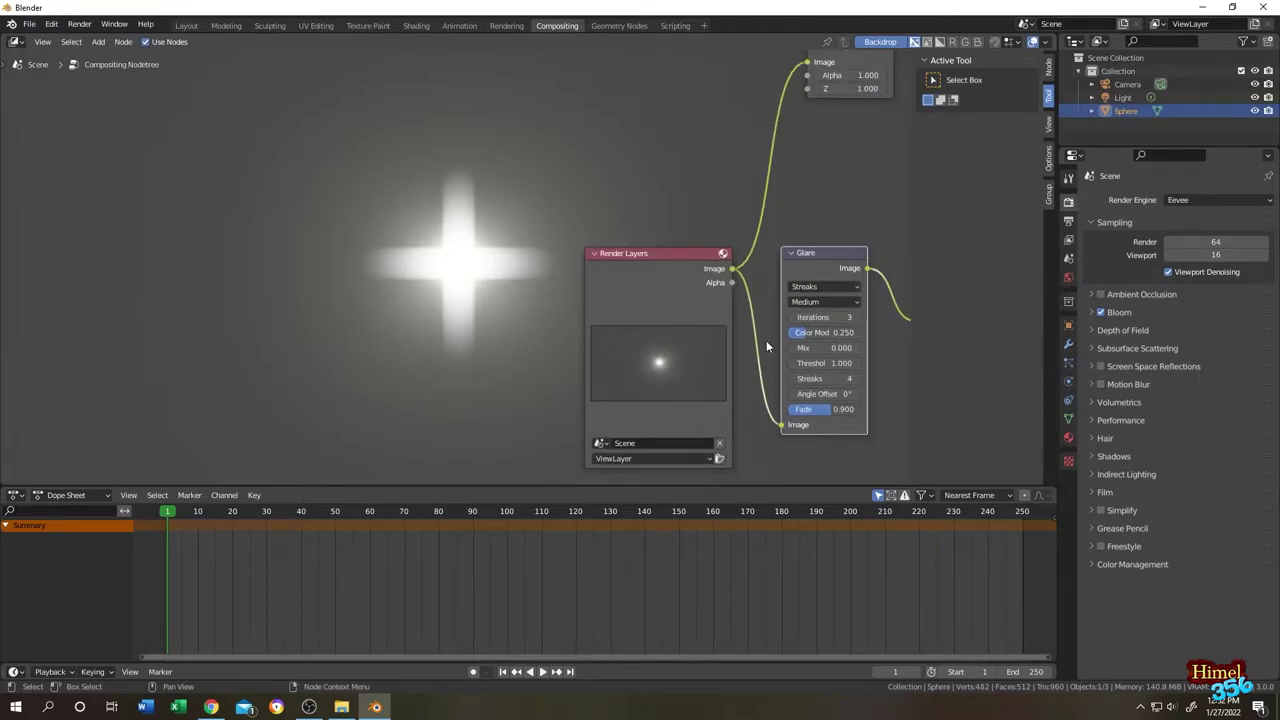
click(823, 317)
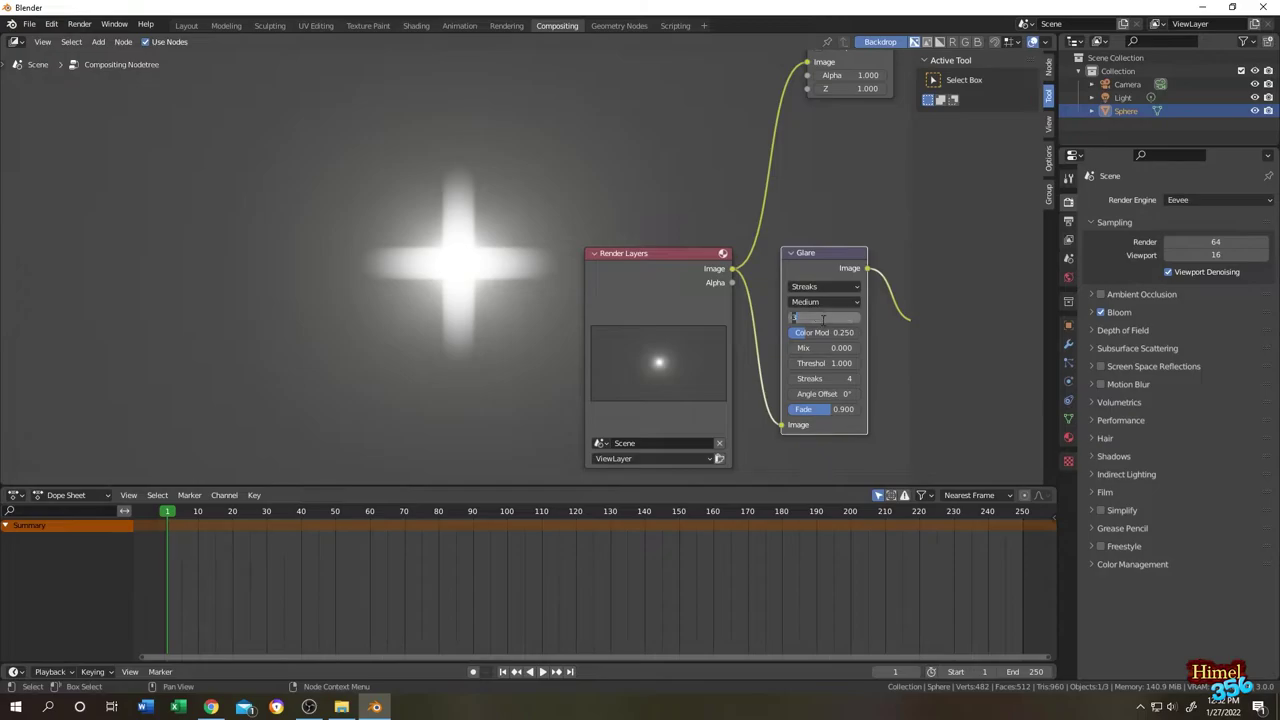
text(2)
key(Return)
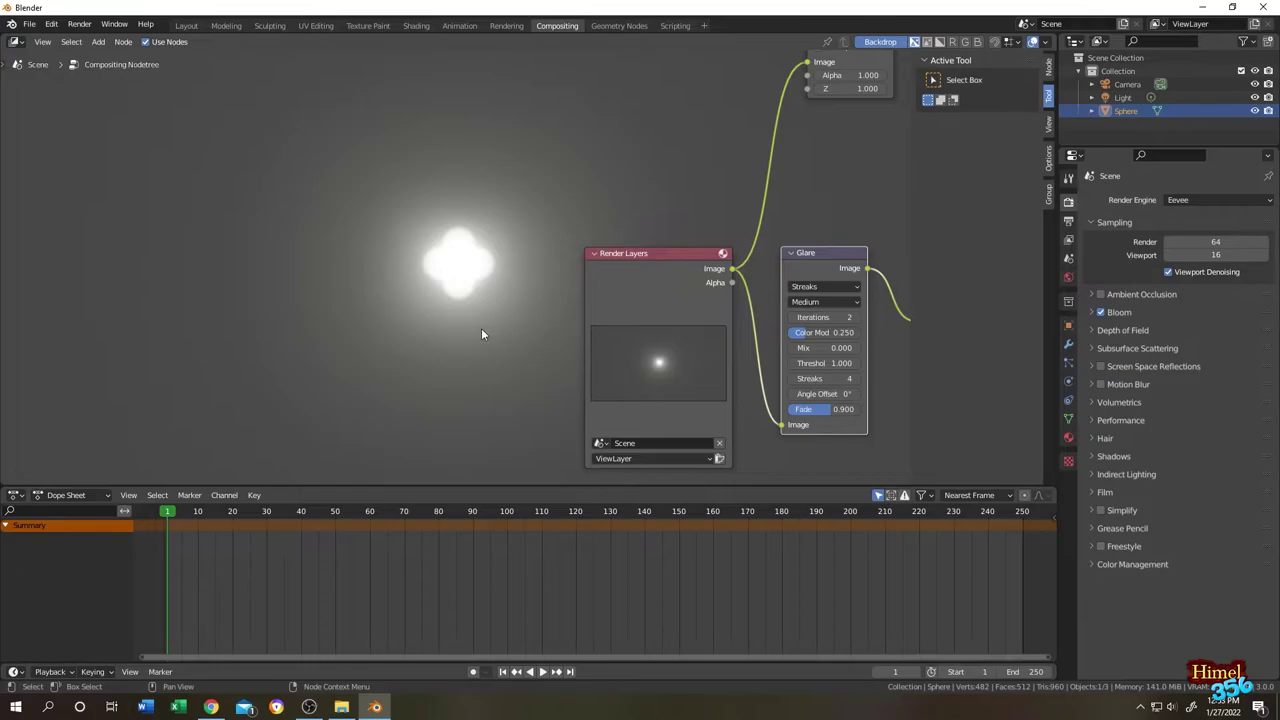
click(823, 317)
text(5)
key(Return)
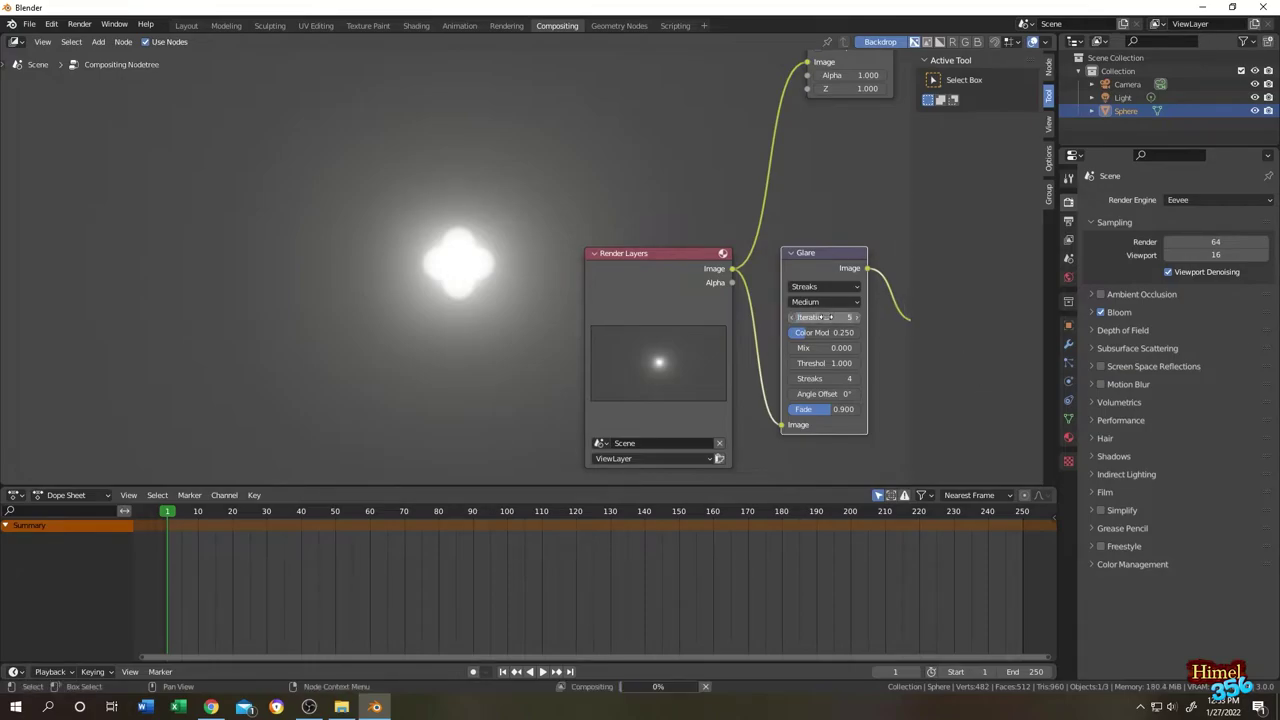
drag(823, 317, 795, 317)
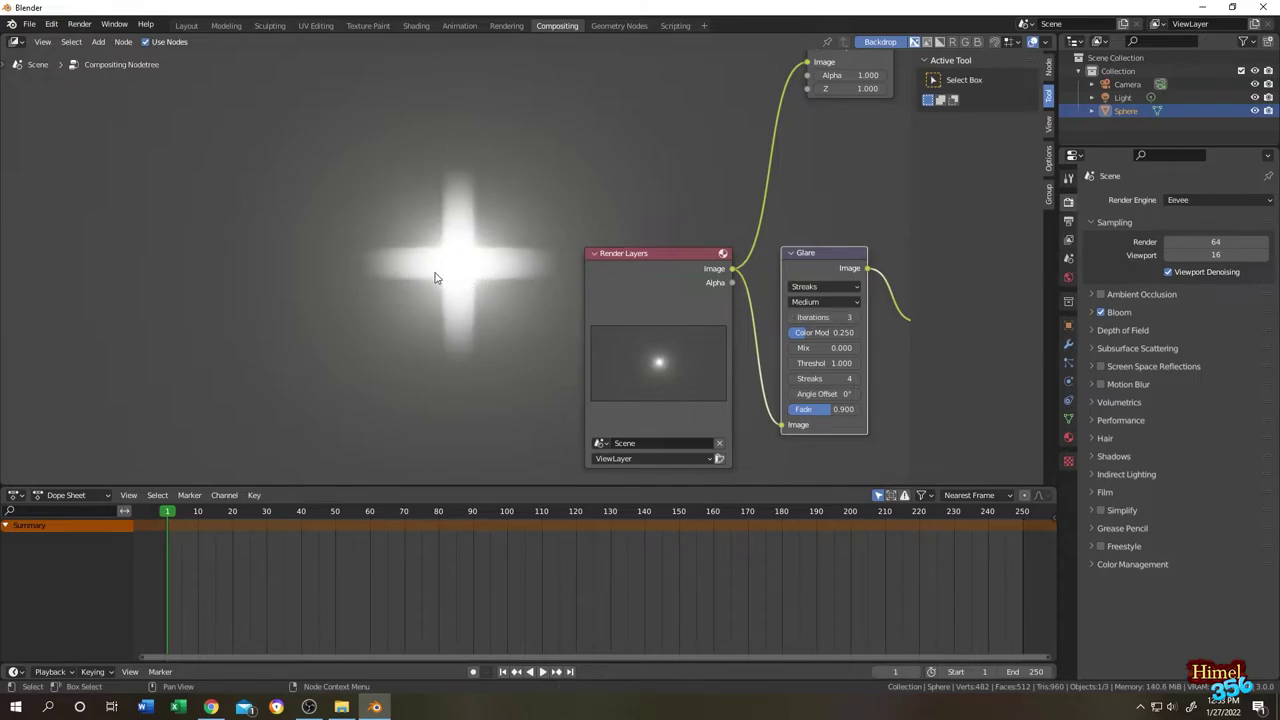
Test colour modulation values 0, 0.75 and 1, settling on 0.5
click(834, 333)
text(0)
key(Return)
click(835, 335)
text(.75)
key(Return)
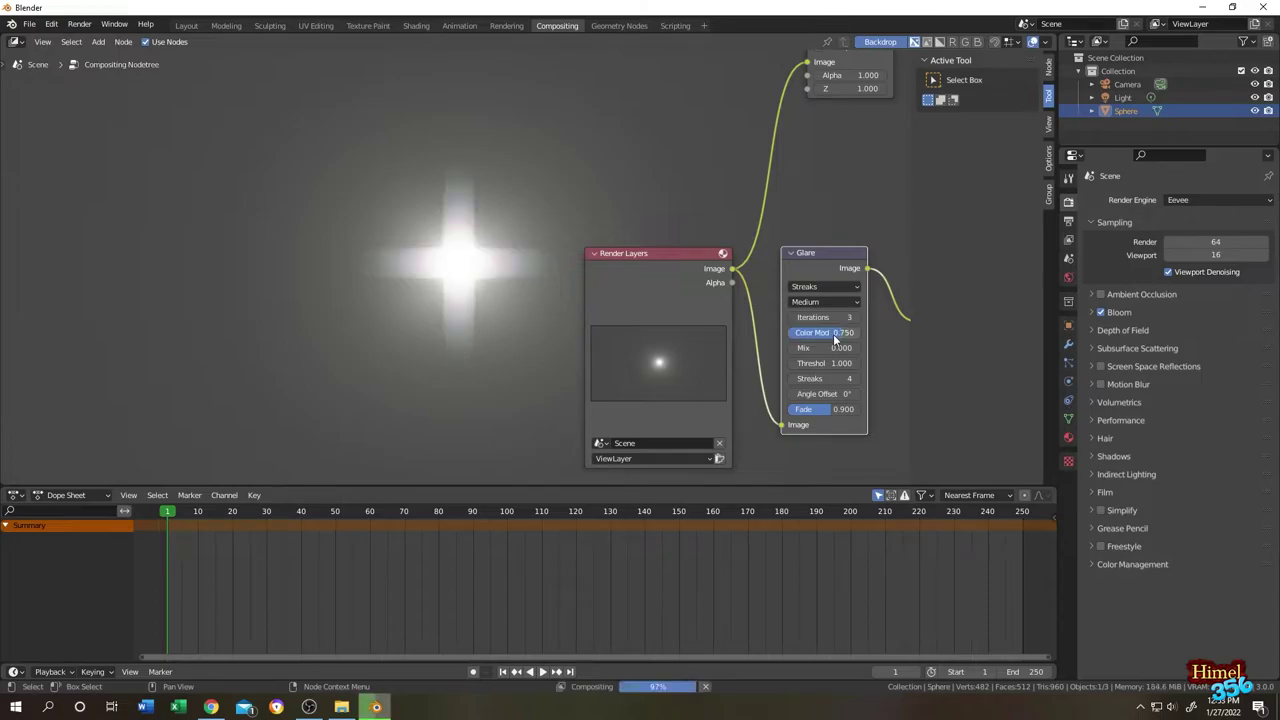
click(835, 339)
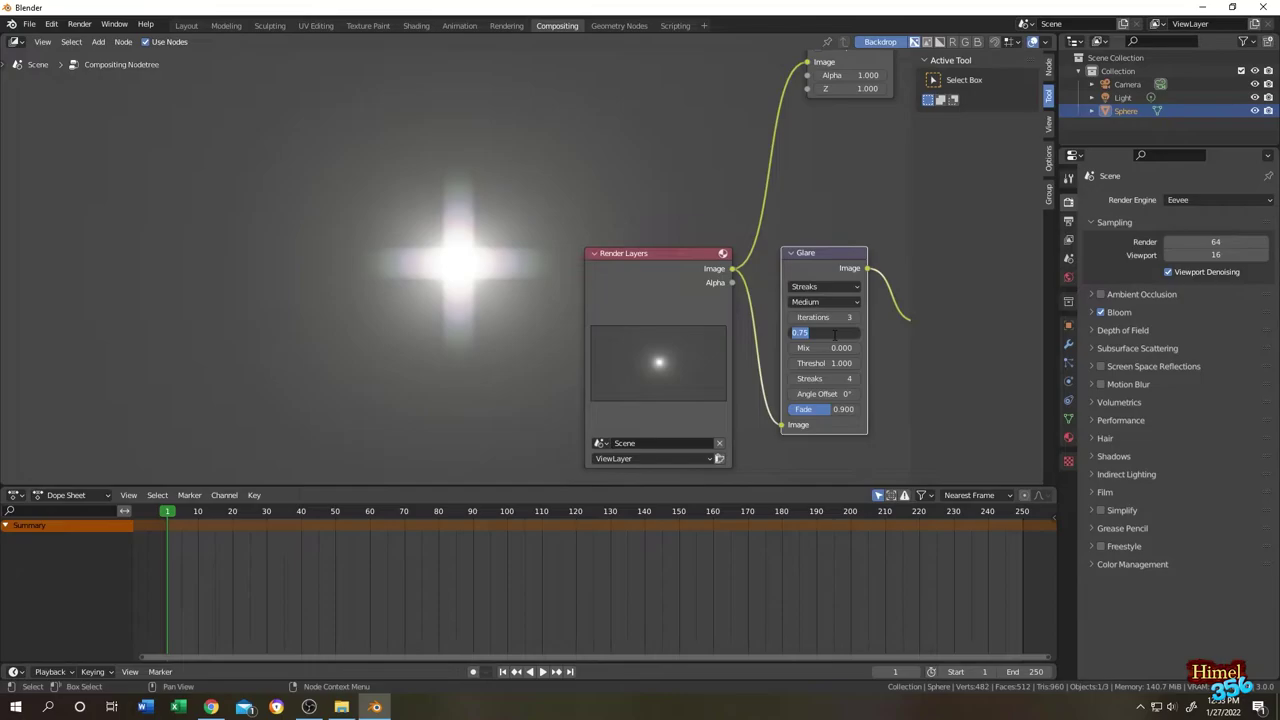
text(1)
key(Return)
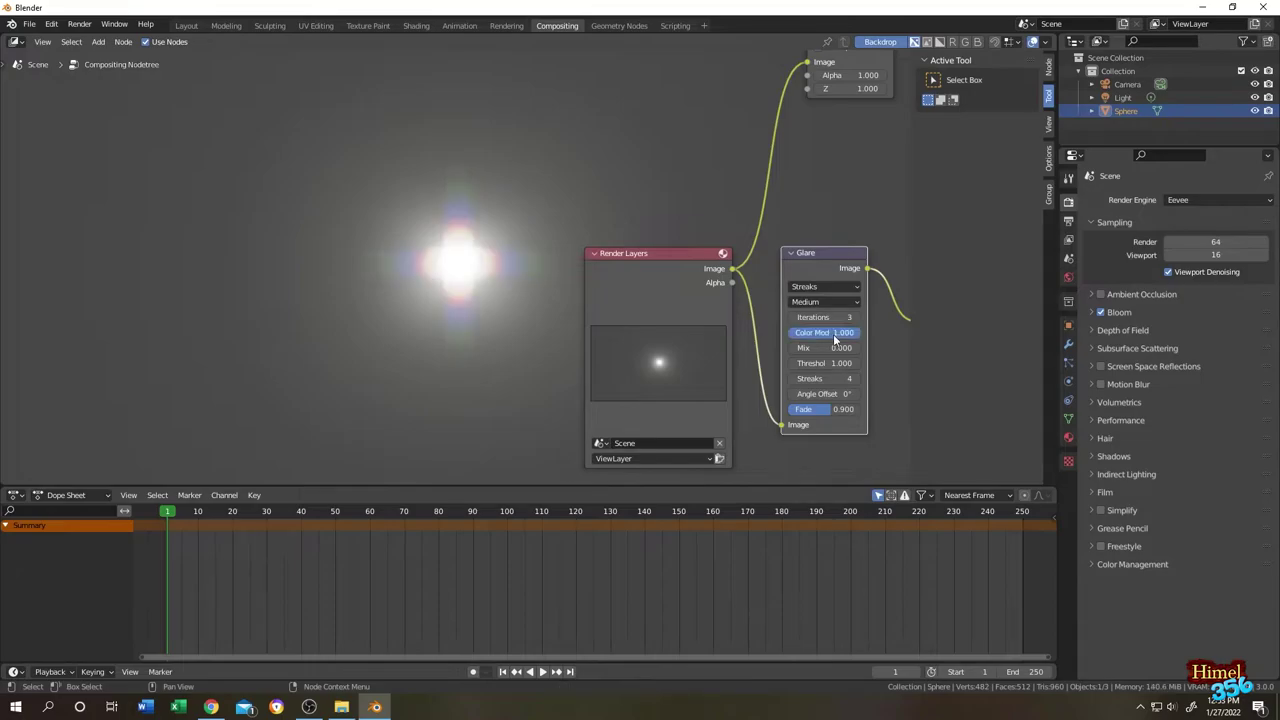
click(835, 339)
text(0.5)
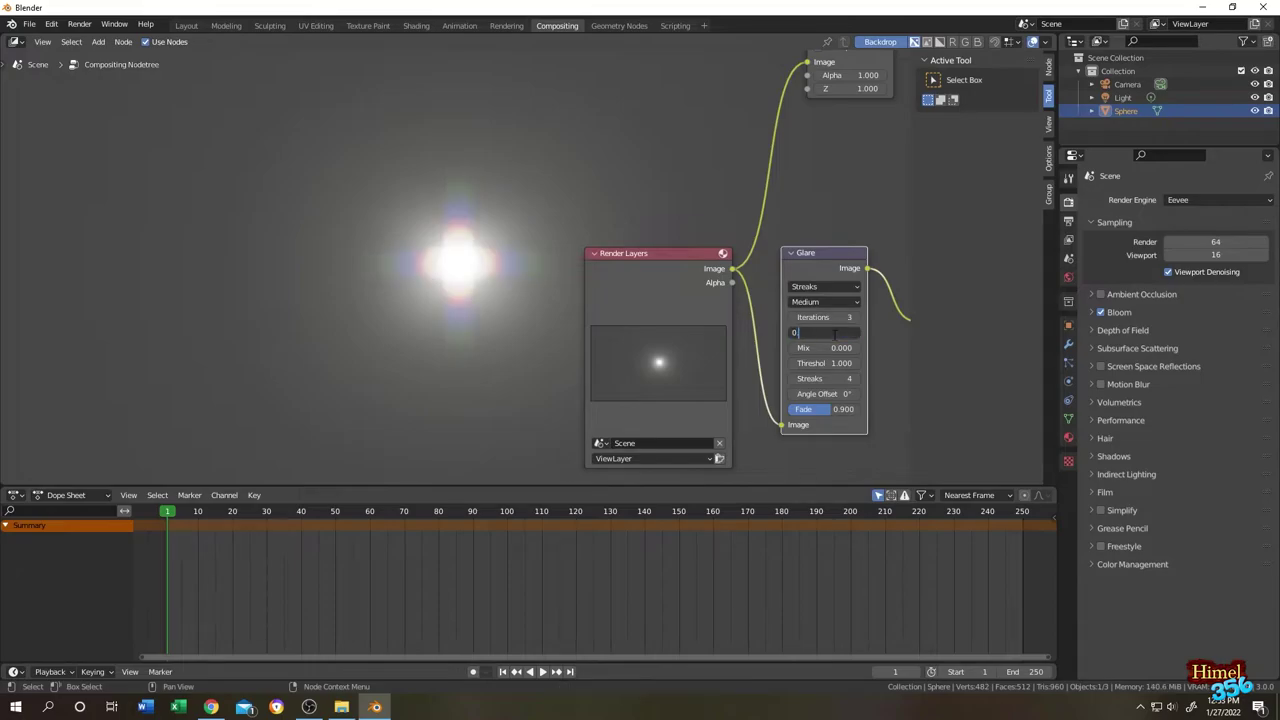
key(Return)
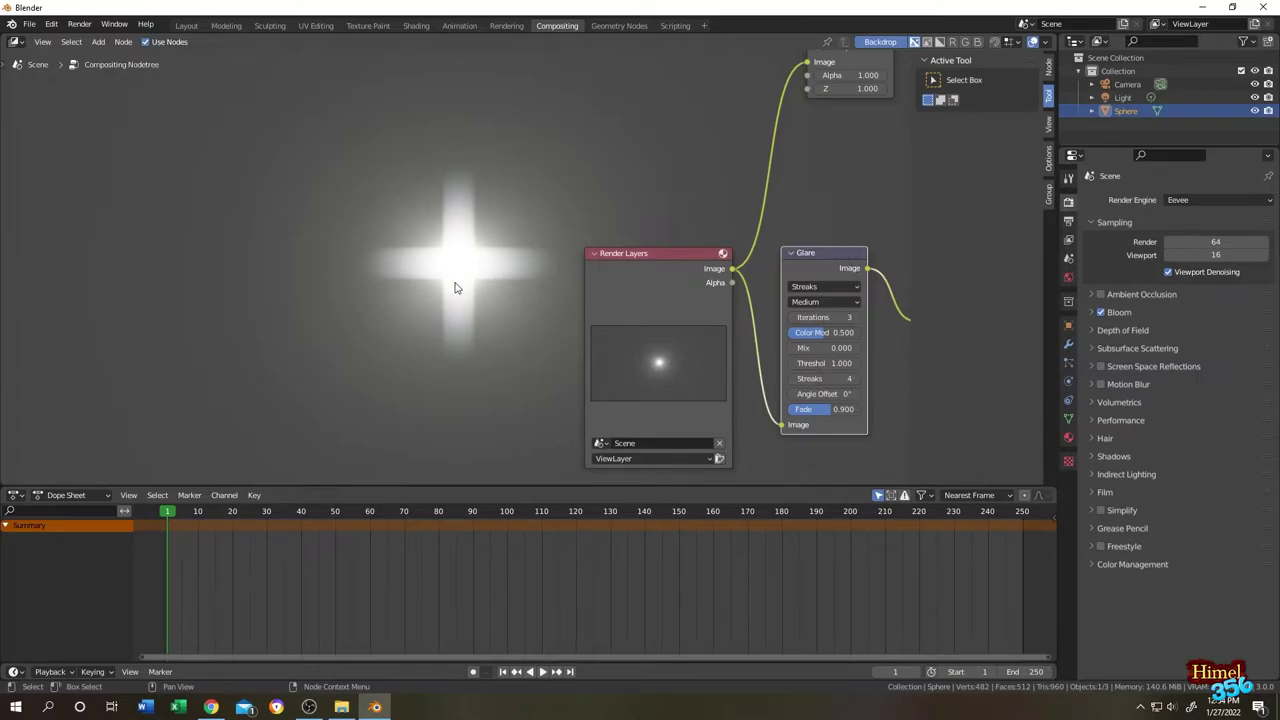
Try glare Mix values -1 and 1, then reset Mix to 0
click(829, 348)
text(-1)
key(Return)
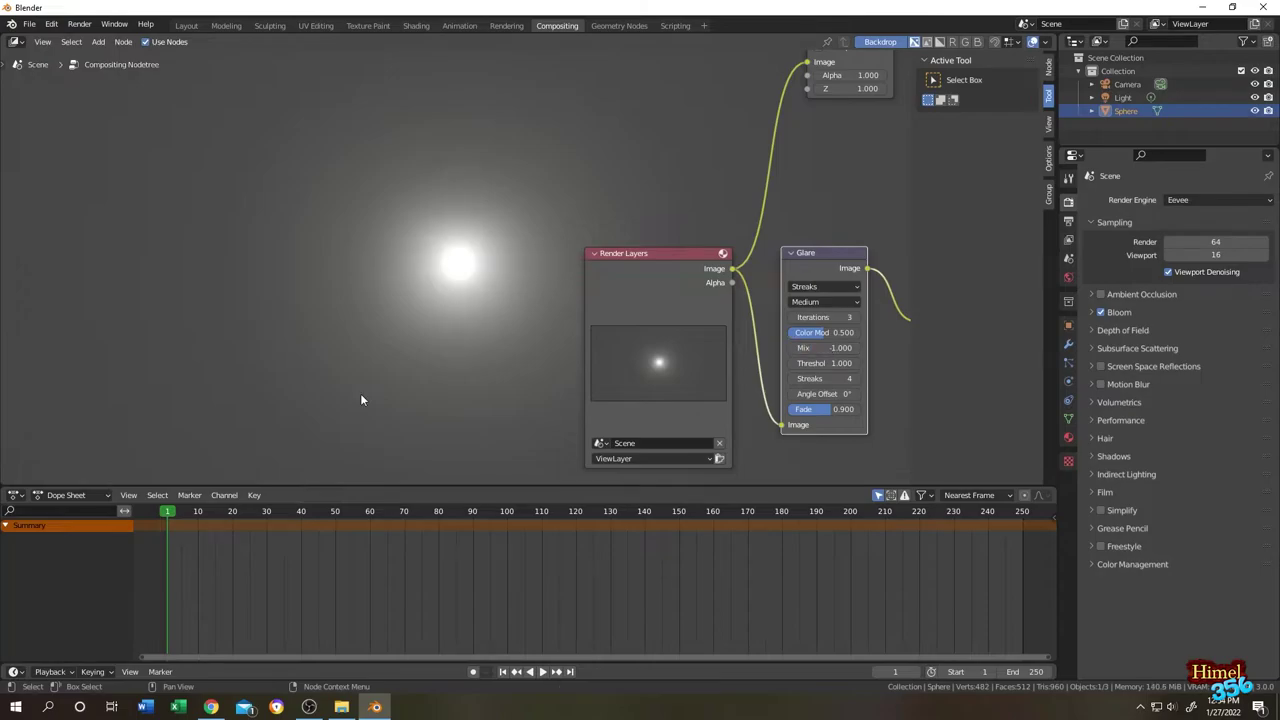
click(826, 348)
text(1)
key(Return)
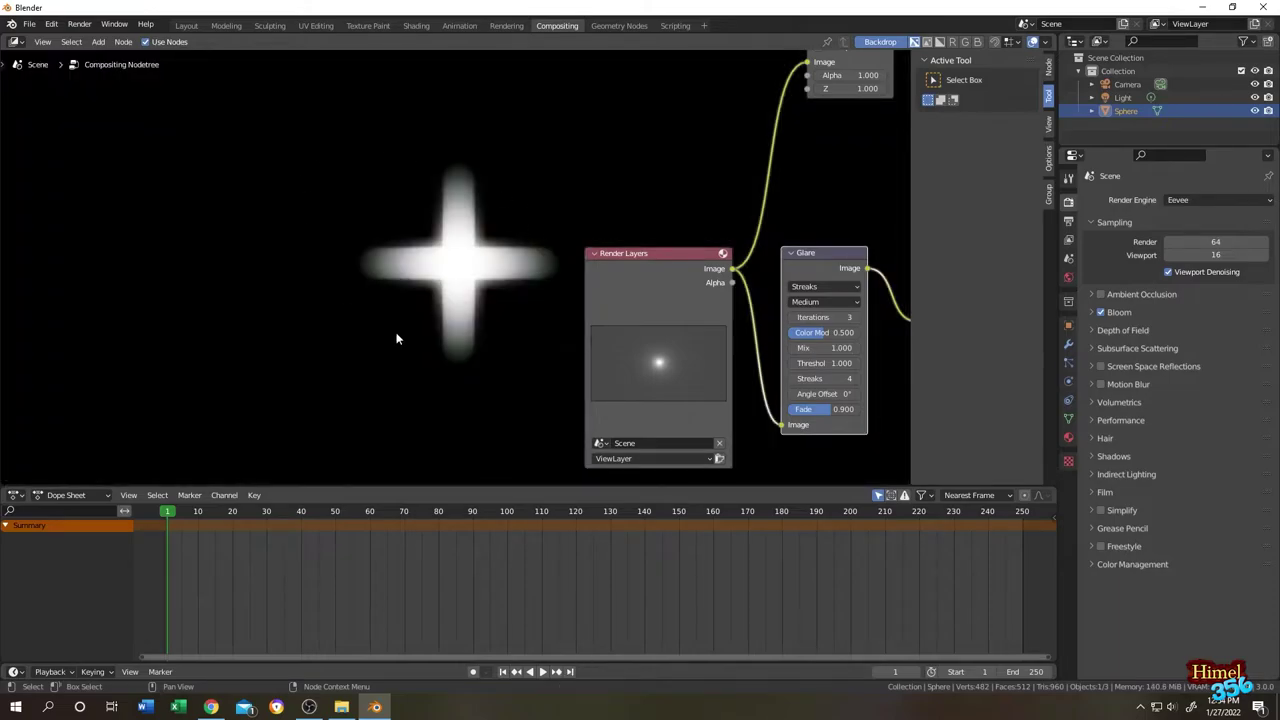
click(826, 348)
text(0)
key(Return)
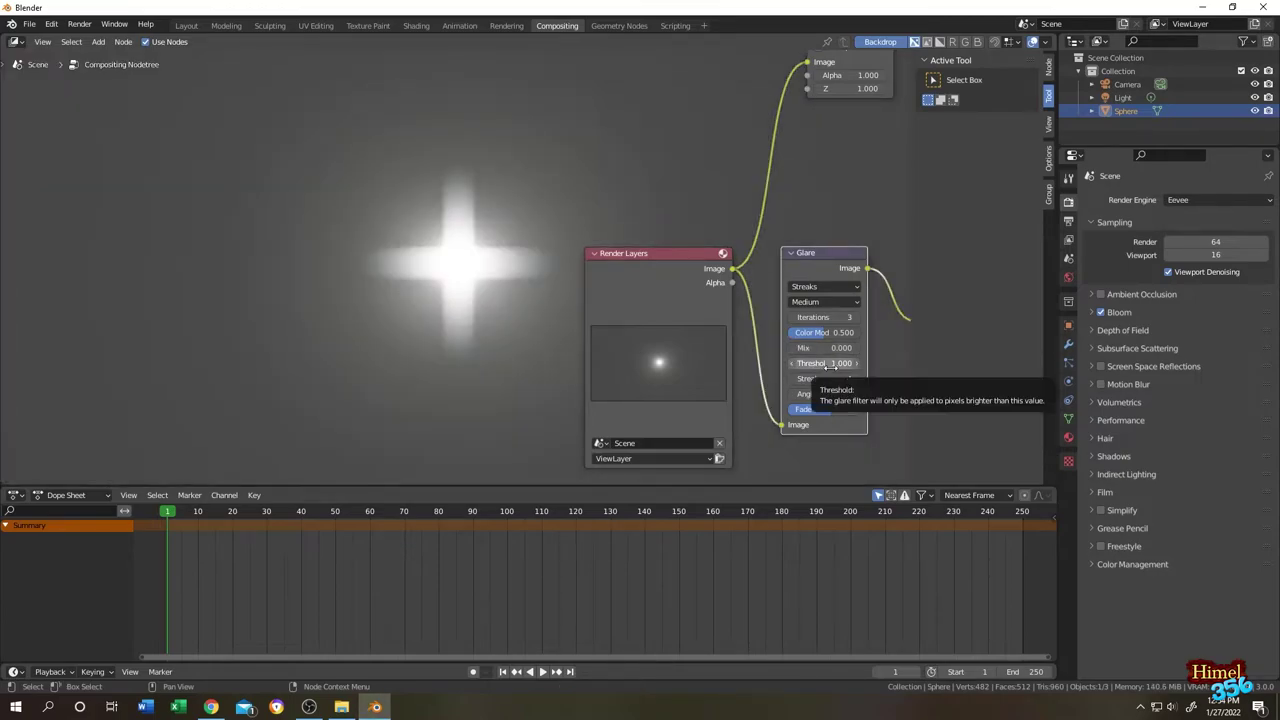
Show the sphere's material settings and set the glare threshold to 50
click(1068, 437)
scroll(1120, 440, down, 8)
scroll(1122, 451, down, 1)
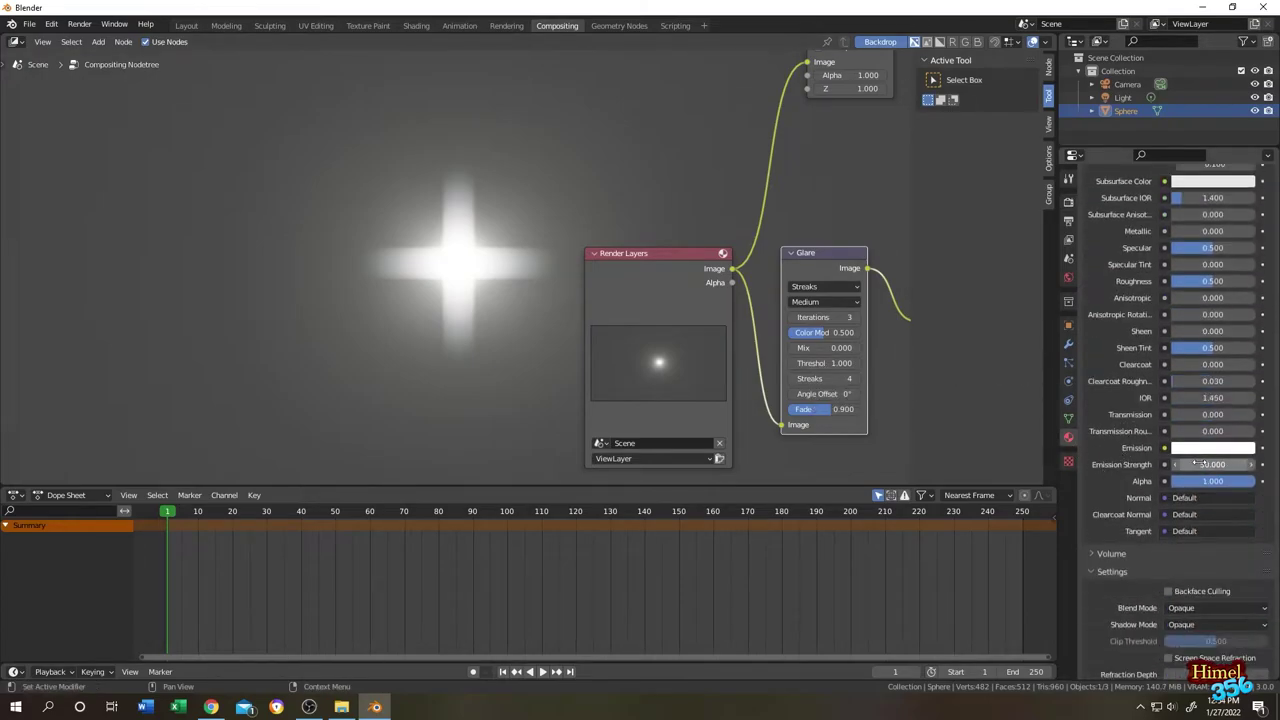
double_click(838, 364)
text(50)
key(Return)
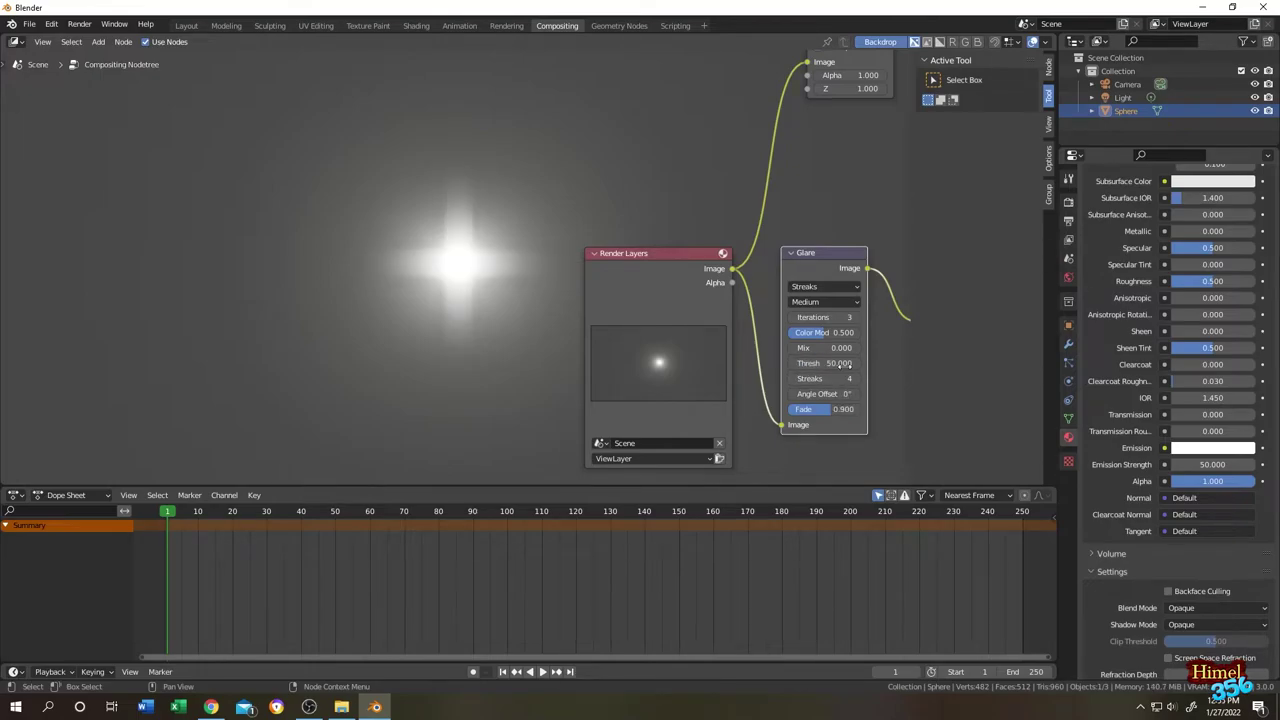
Try a glare threshold of 75, then settle on 10
double_click(843, 364)
text(75)
key(Return)
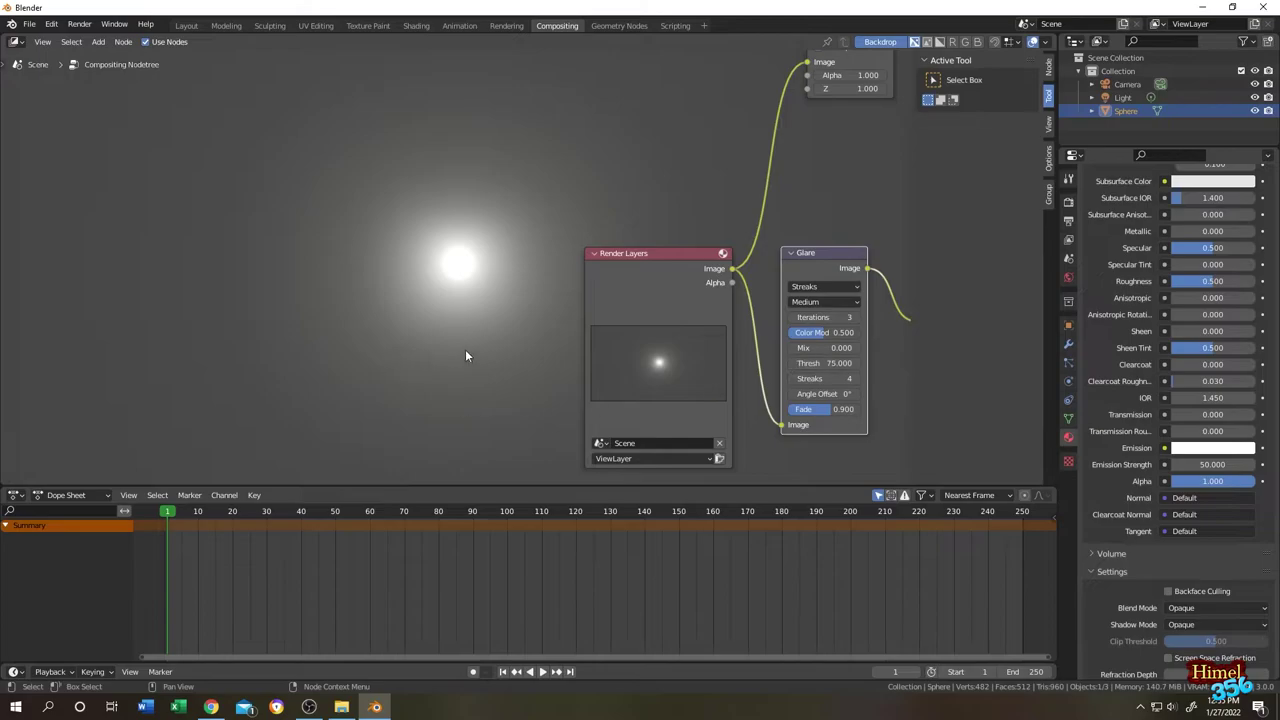
click(845, 363)
text(10)
key(Return)
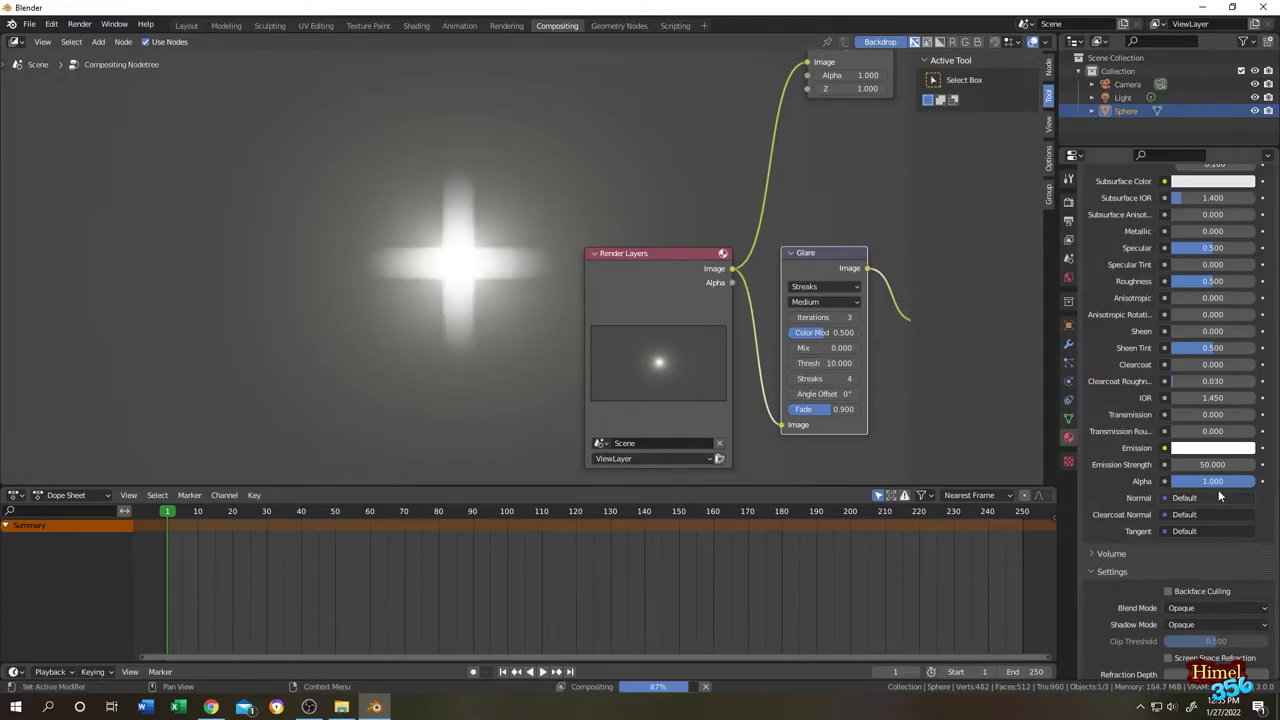
Raise the glare threshold to 30 and increase the streak count to 6
drag(835, 365, 855, 372)
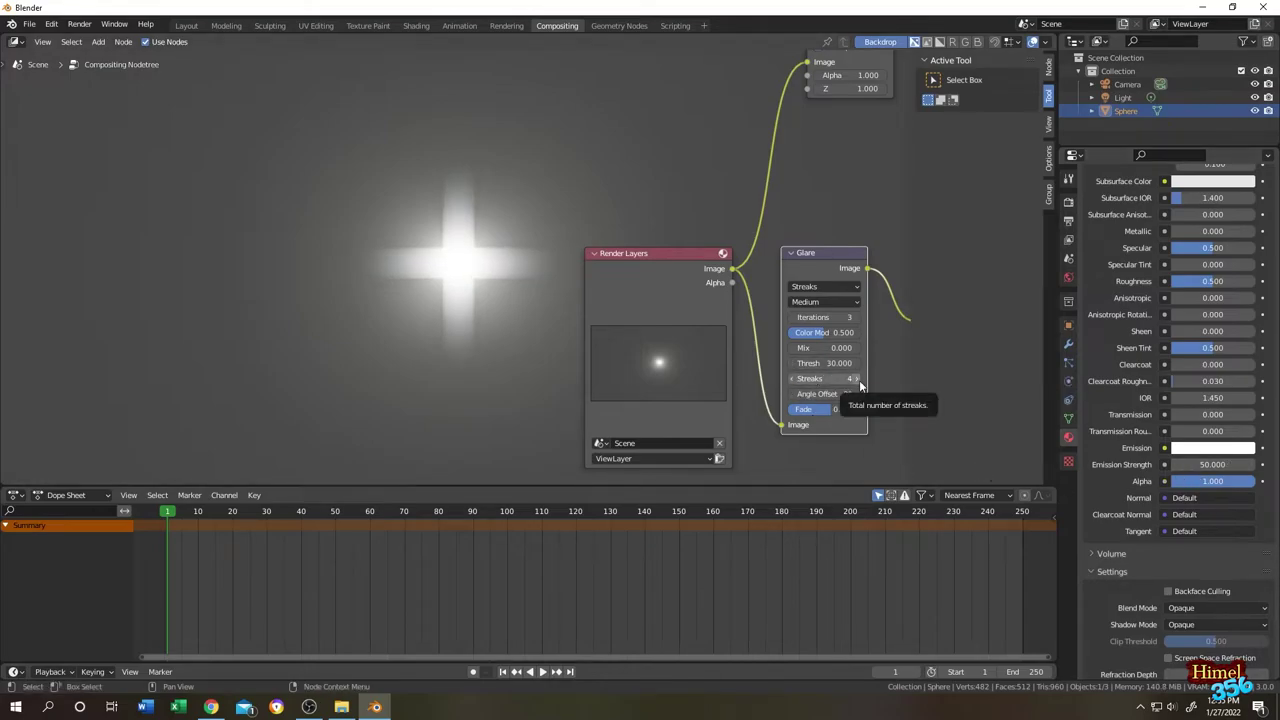
click(859, 380)
click(859, 379)
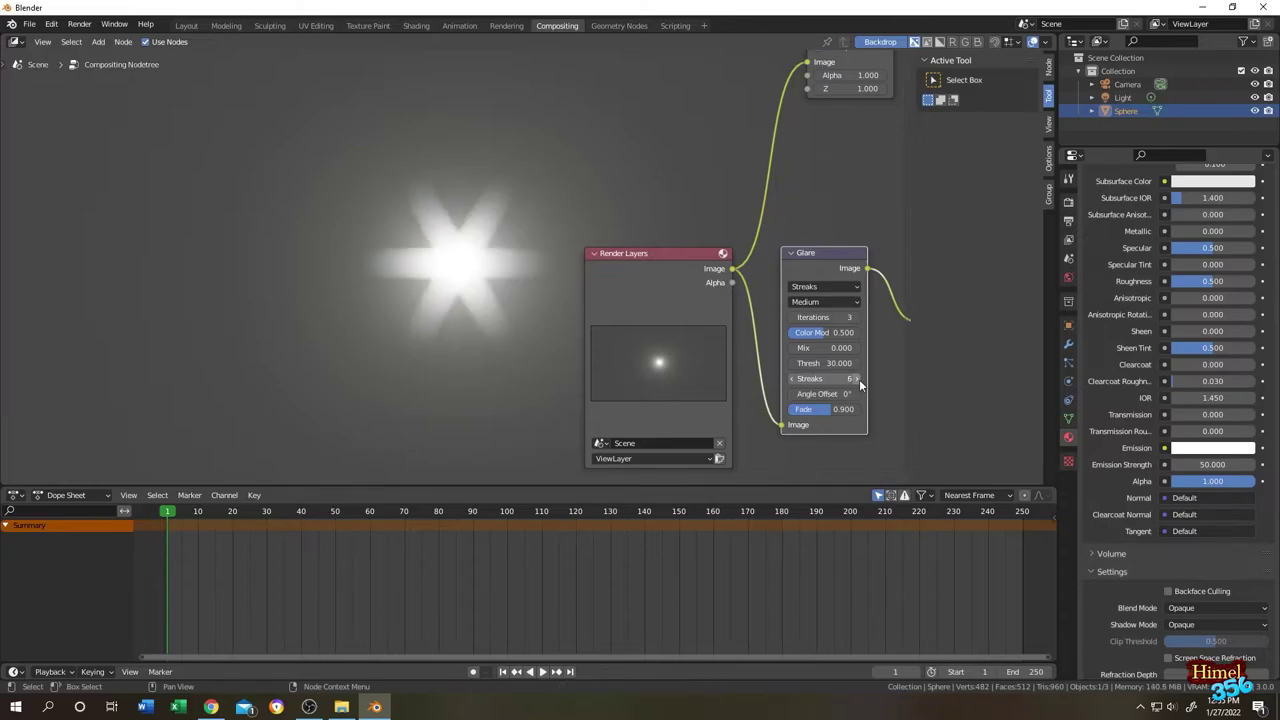
Try a 45° streak angle offset, then set it to 66°
click(825, 394)
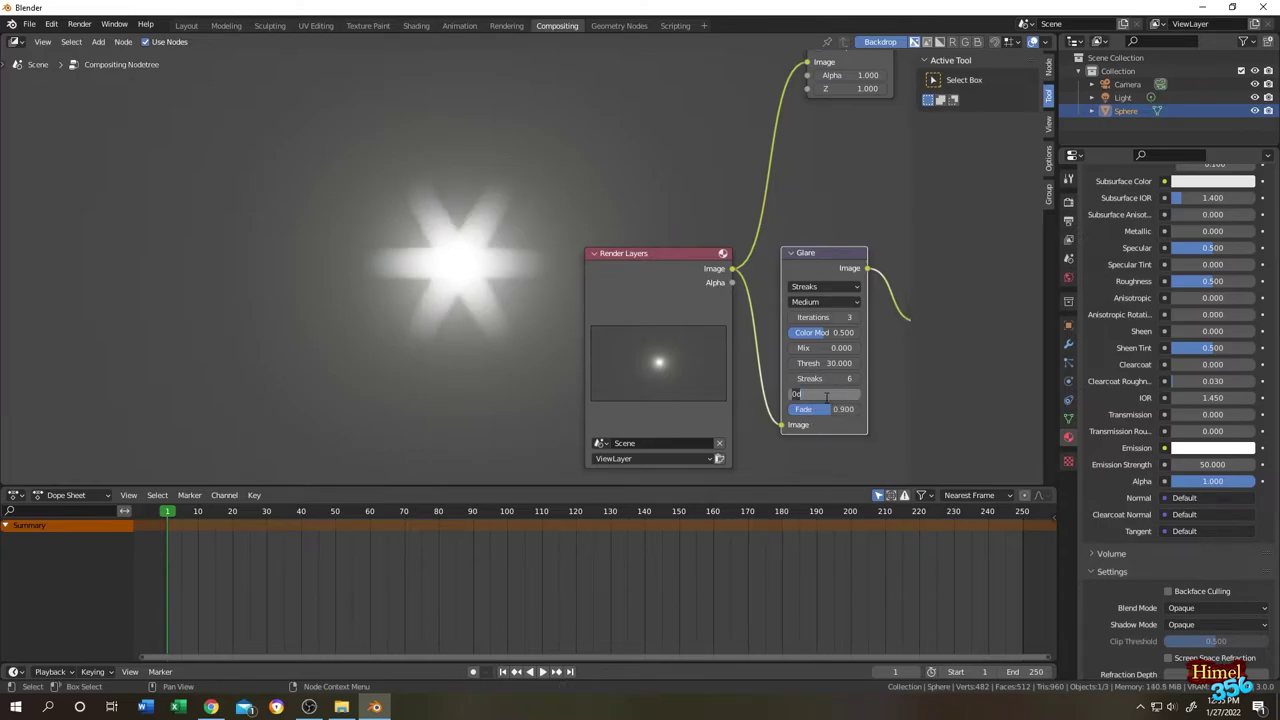
text(45)
key(Return)
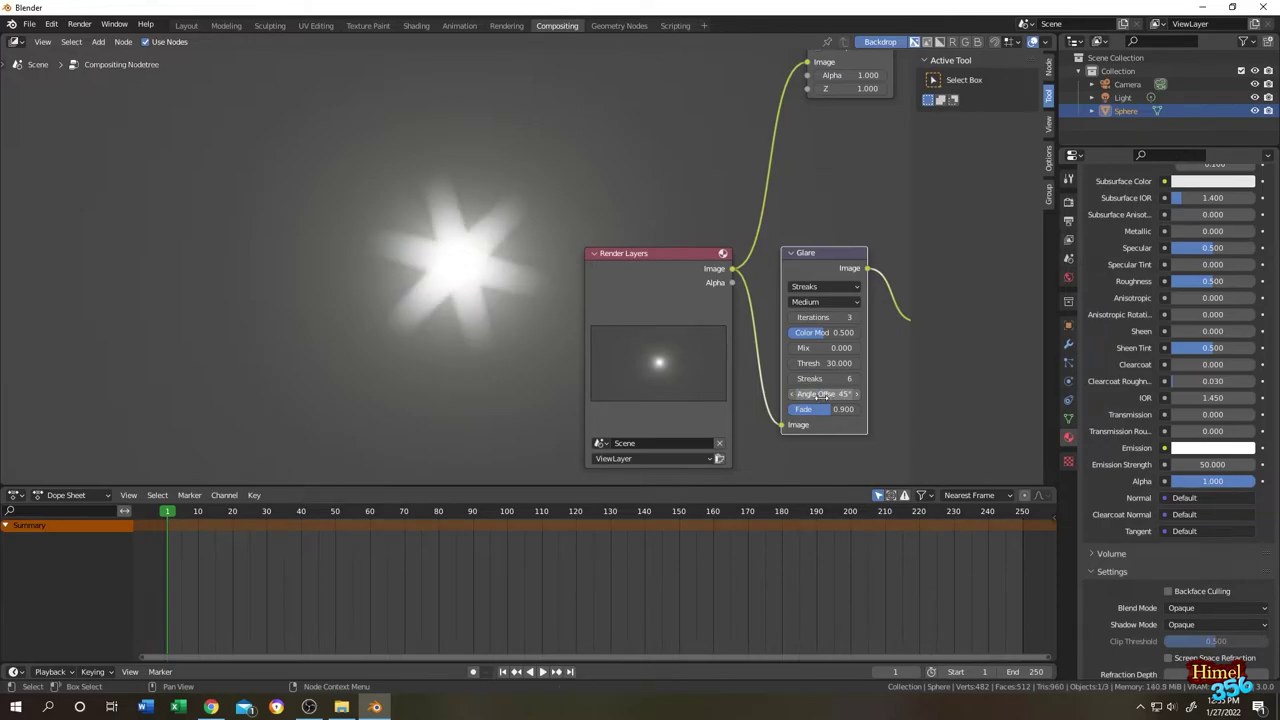
click(823, 395)
text(66)
key(Return)
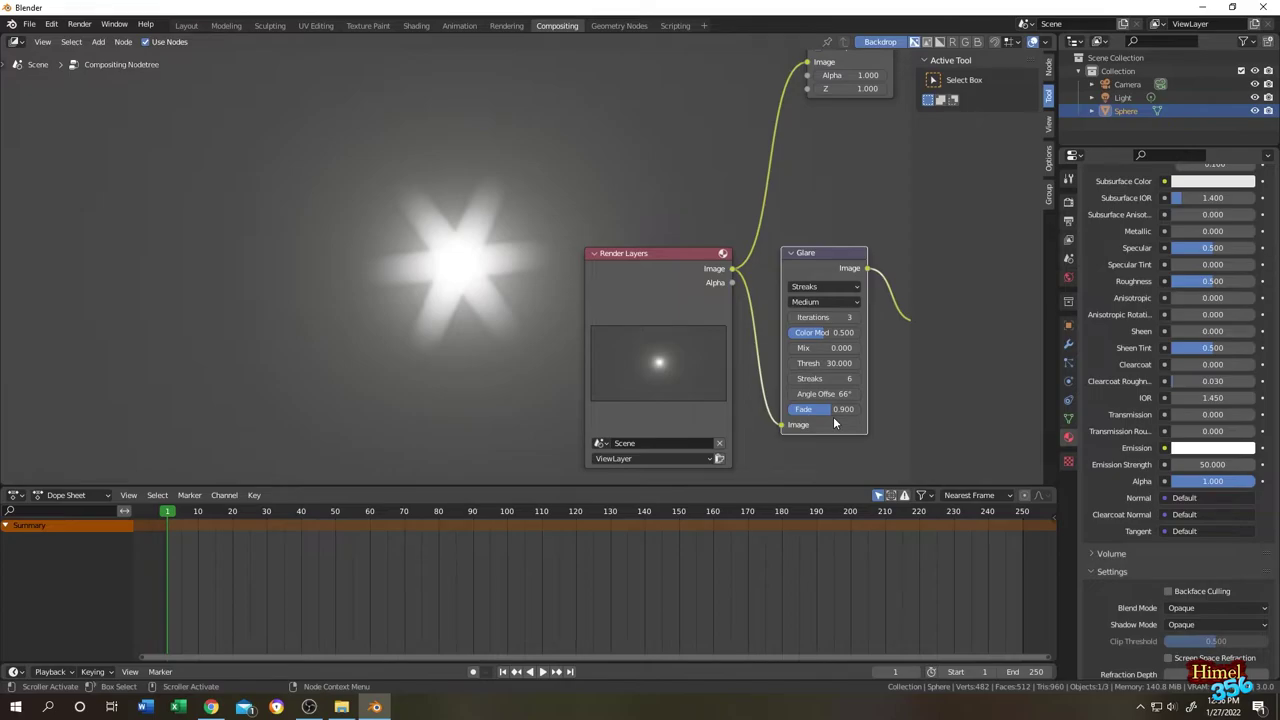
Test glare fade values 0.75, 1 and 0.75 again
click(836, 412)
text(0.75)
key(Return)
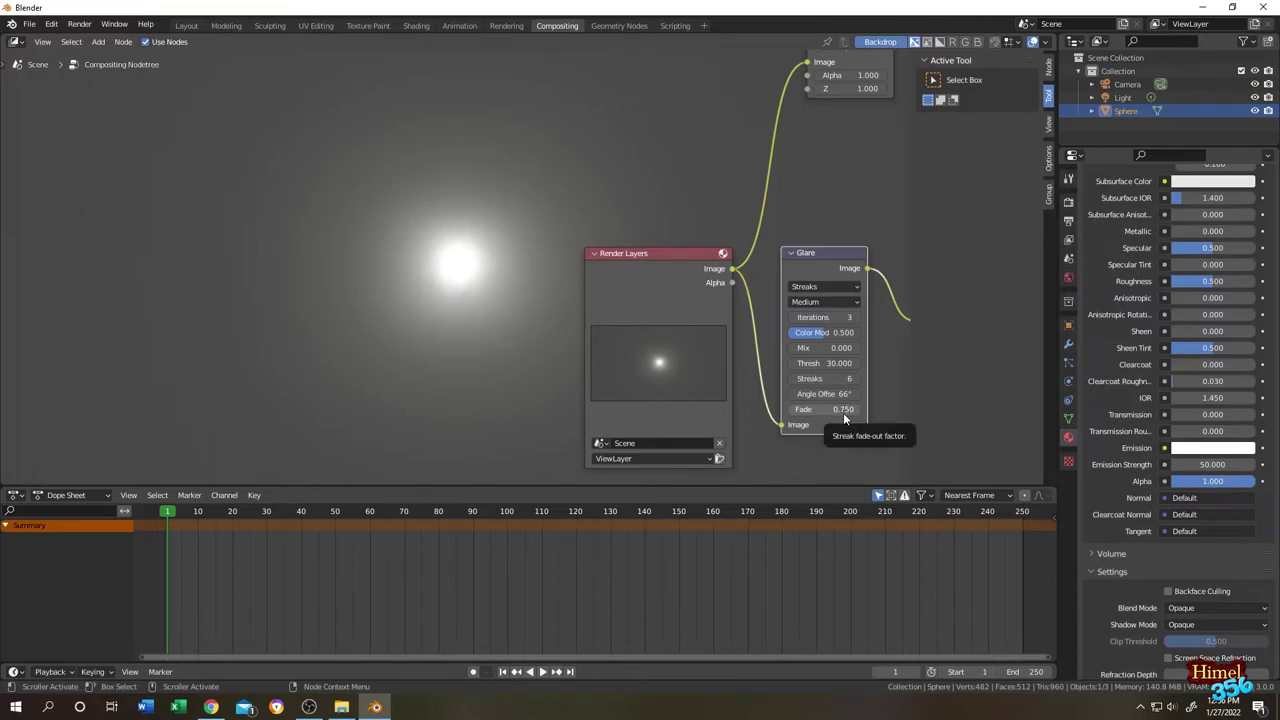
double_click(838, 410)
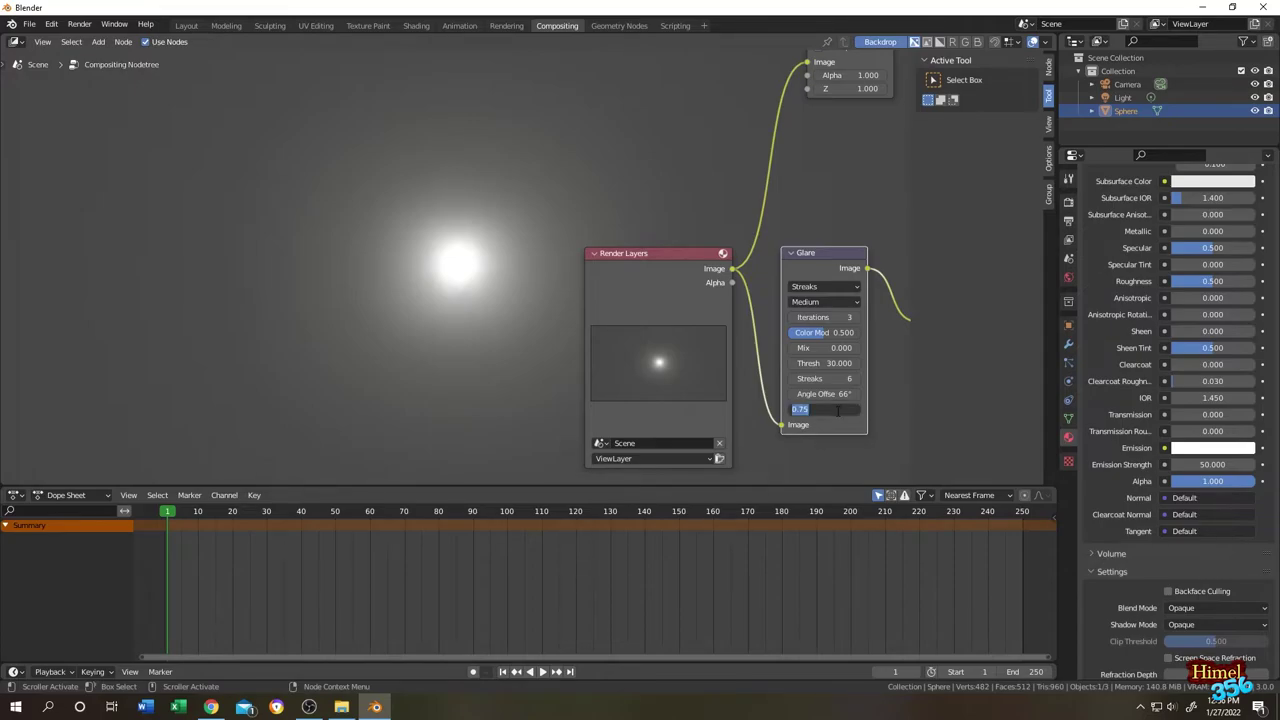
text(1)
key(Return)
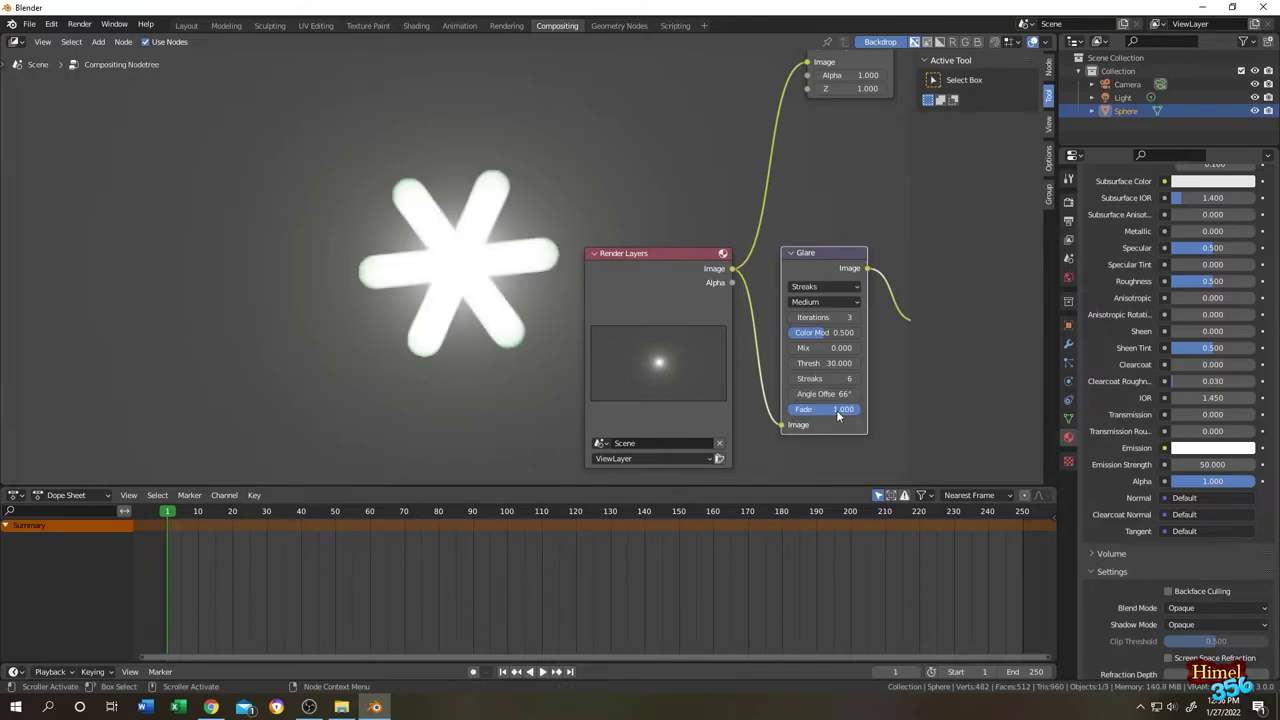
double_click(837, 409)
text(0.75)
key(Return)
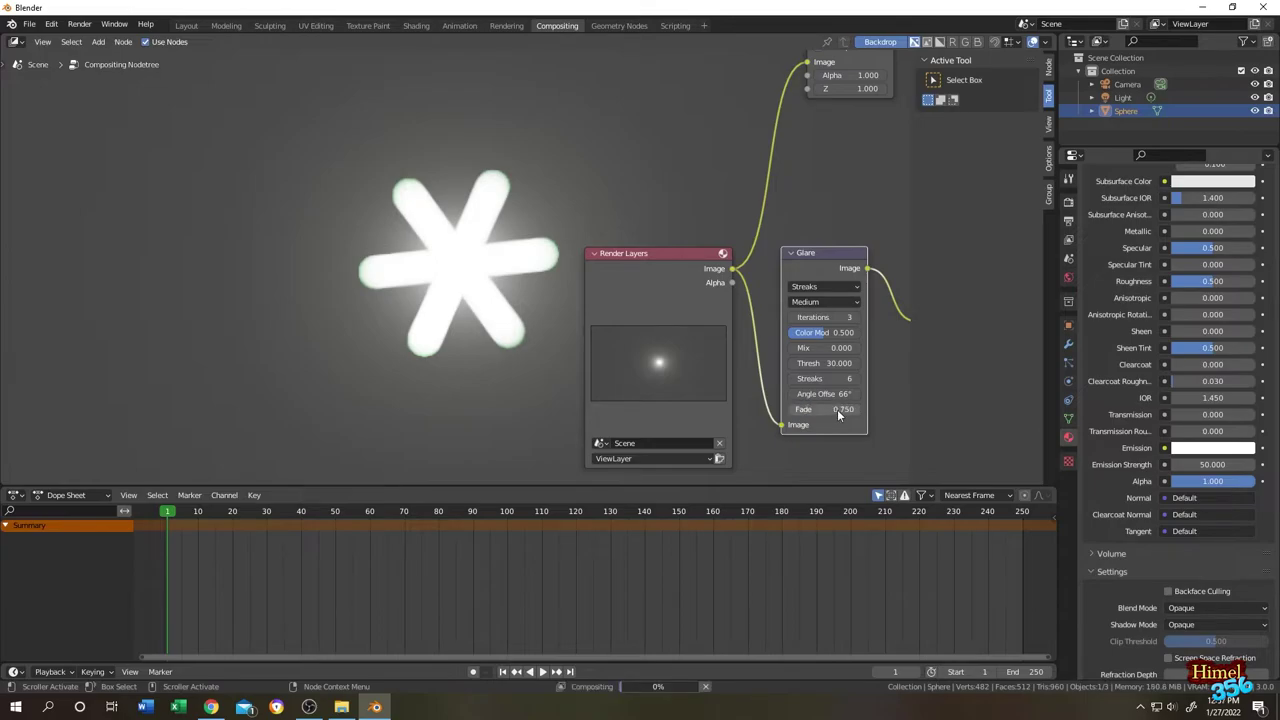
Try a fade of 0.9, then settle the glare fade at 0.85
double_click(838, 412)
text(0.9)
key(Return)
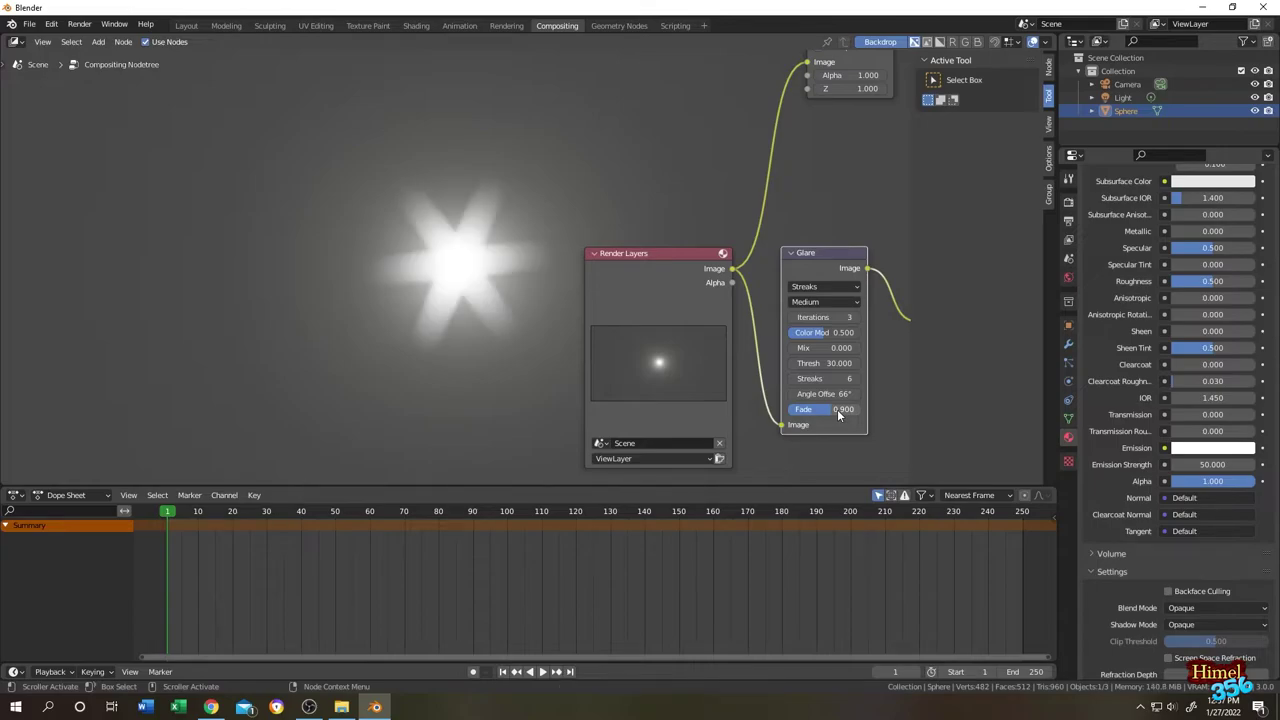
double_click(838, 411)
text(0.85)
key(Return)
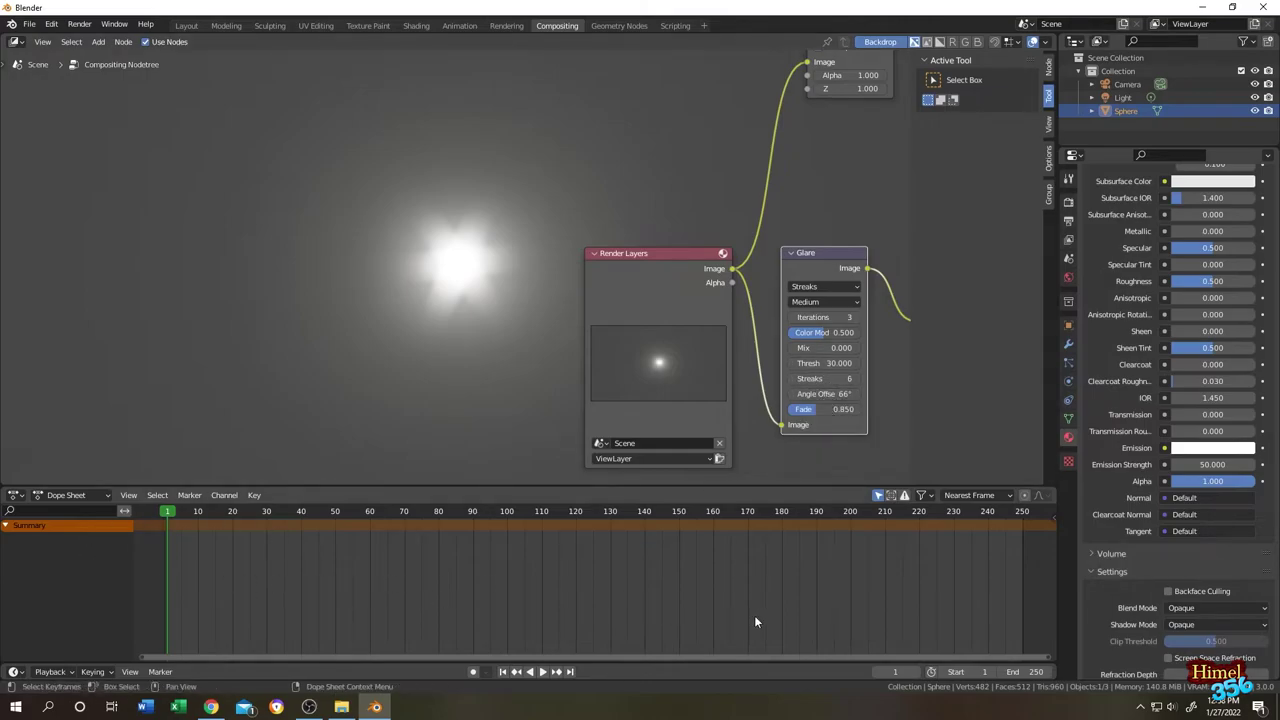
Inspect the context menus of the Glare node's Threshold (30) and Fade (0.850) fields
right_click(820, 363)
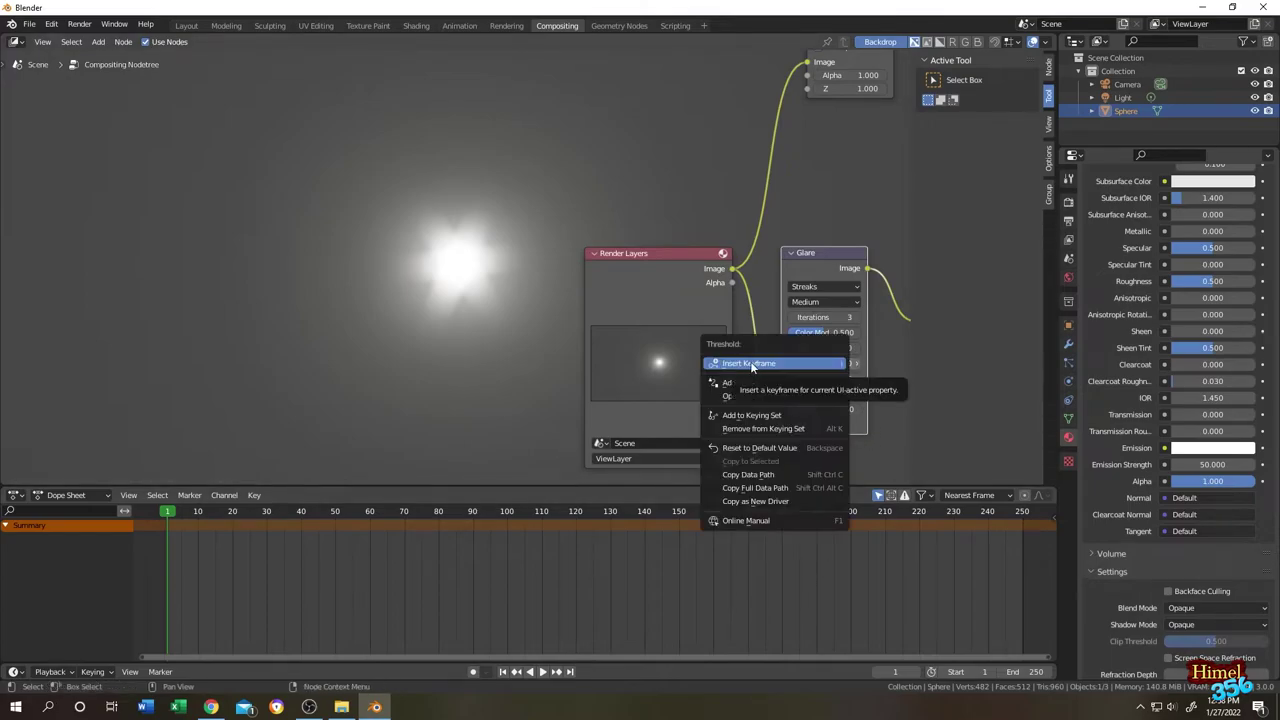
click(790, 448)
right_click(834, 409)
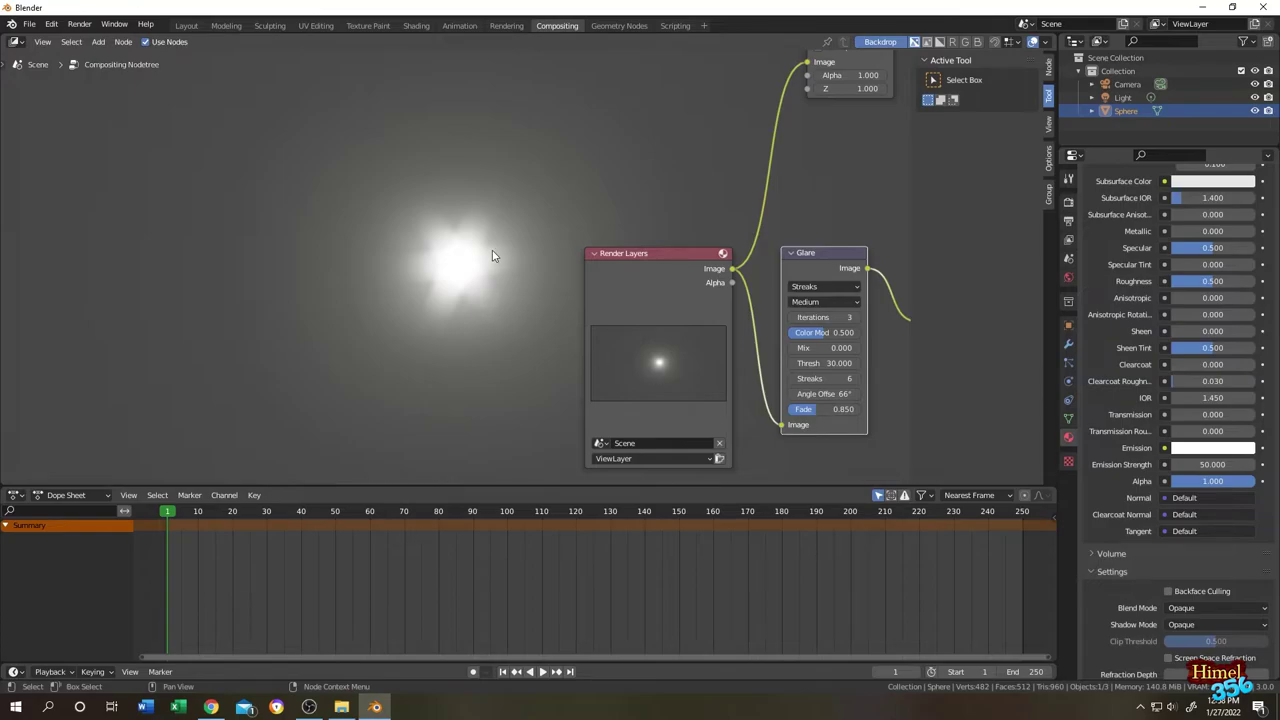
Move the Render Layers and Glare nodes up toward the top left of the node tree
drag(628, 251, 159, 74)
drag(813, 257, 698, 118)
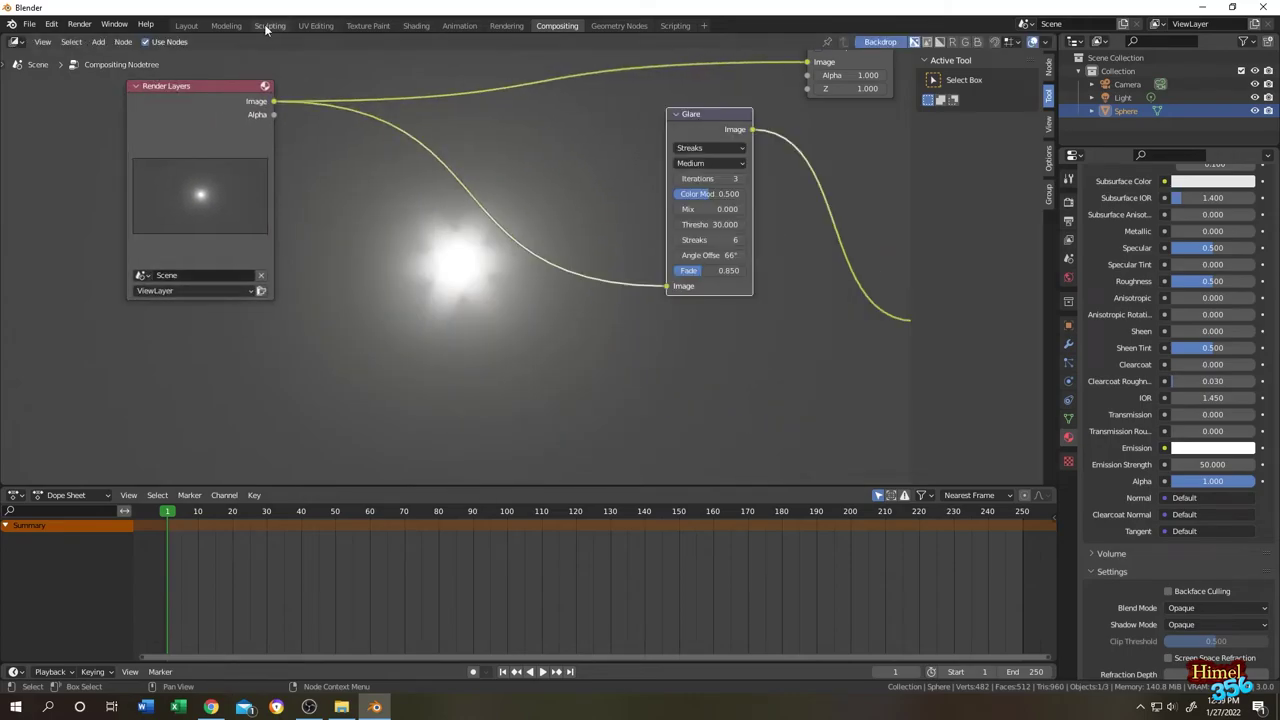
click(186, 25)
click(630, 300)
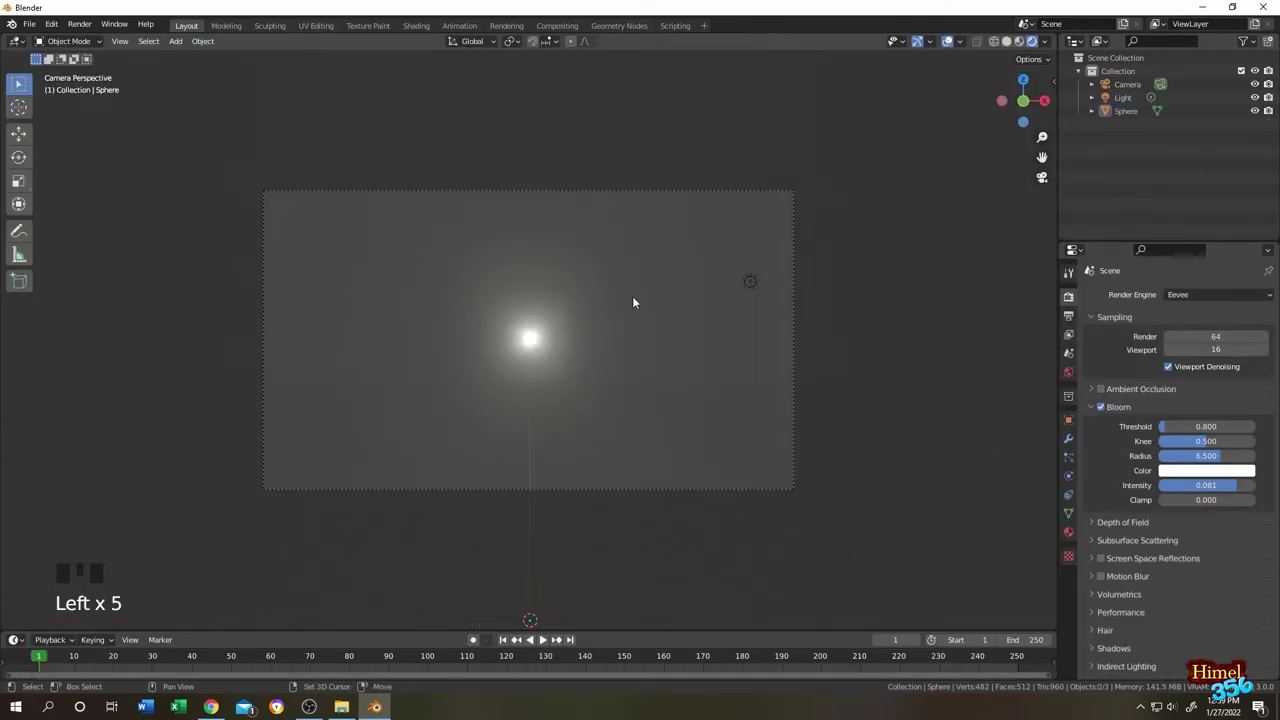
Add a UV sphere and place it to the right of the white sphere
key(shift+a)
mouse_move(632, 296)
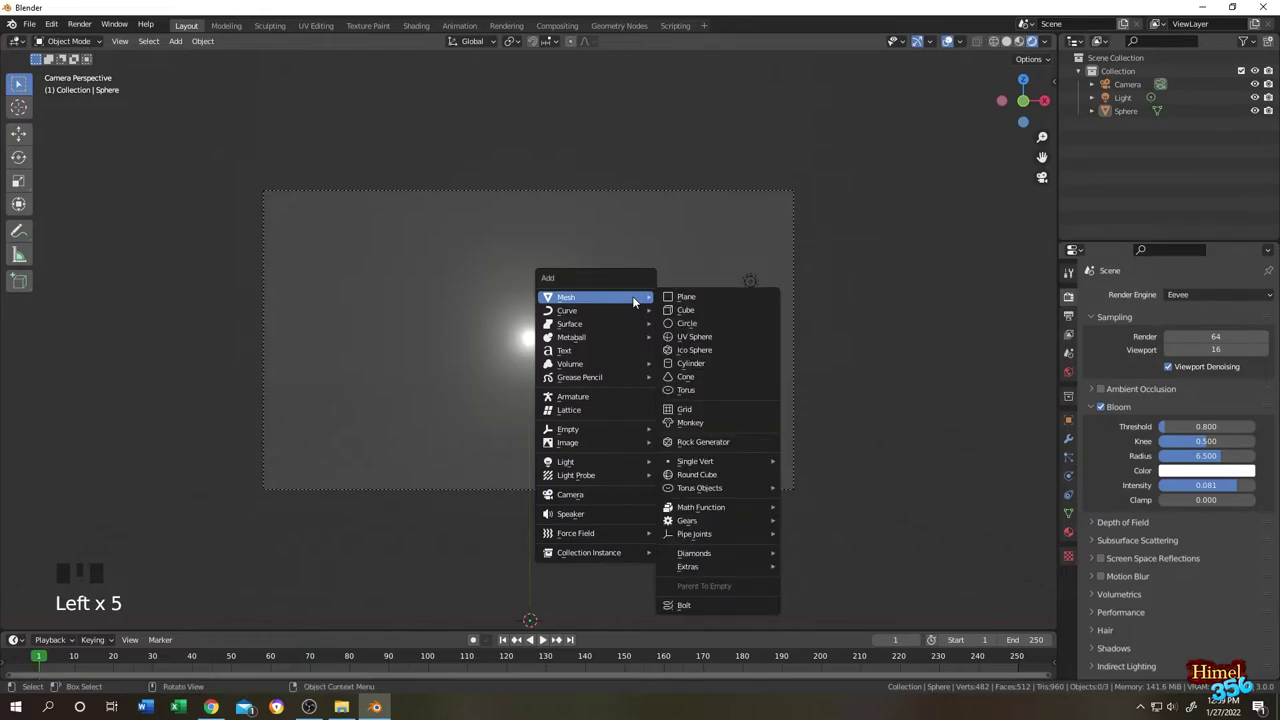
click(700, 336)
drag(533, 551, 530, 314)
drag(605, 389, 741, 389)
Give the new sphere a new material with cyan emission at strength 50
click(1068, 532)
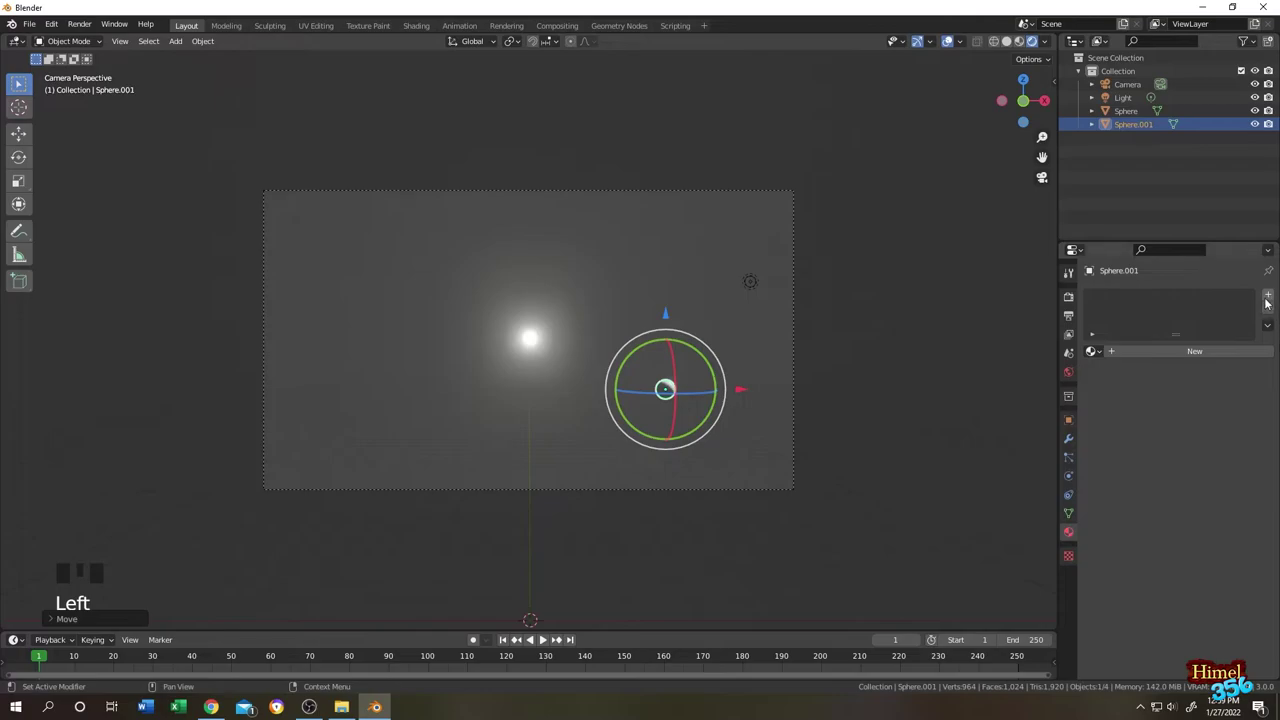
click(1268, 294)
click(1190, 351)
scroll(1210, 481, down, 7)
click(1205, 542)
drag(1246, 446, 1242, 340)
drag(1186, 399, 1190, 351)
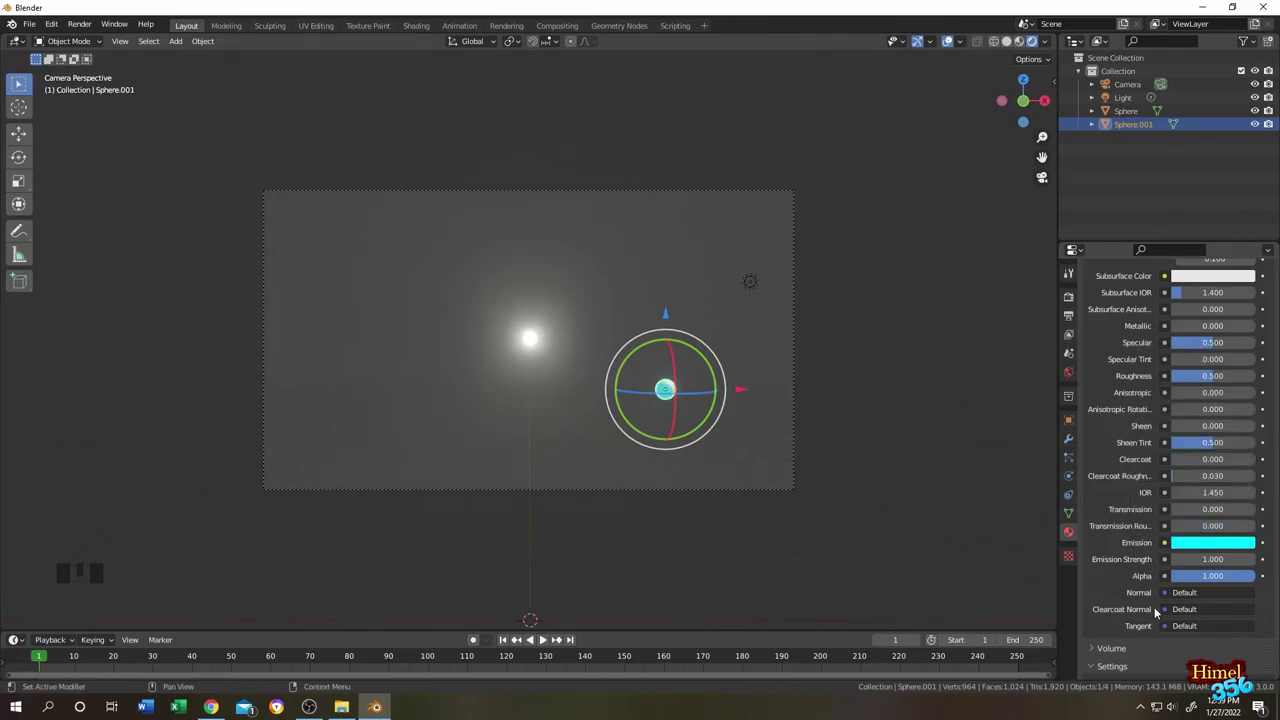
click(1207, 559)
text(5)
key(Return)
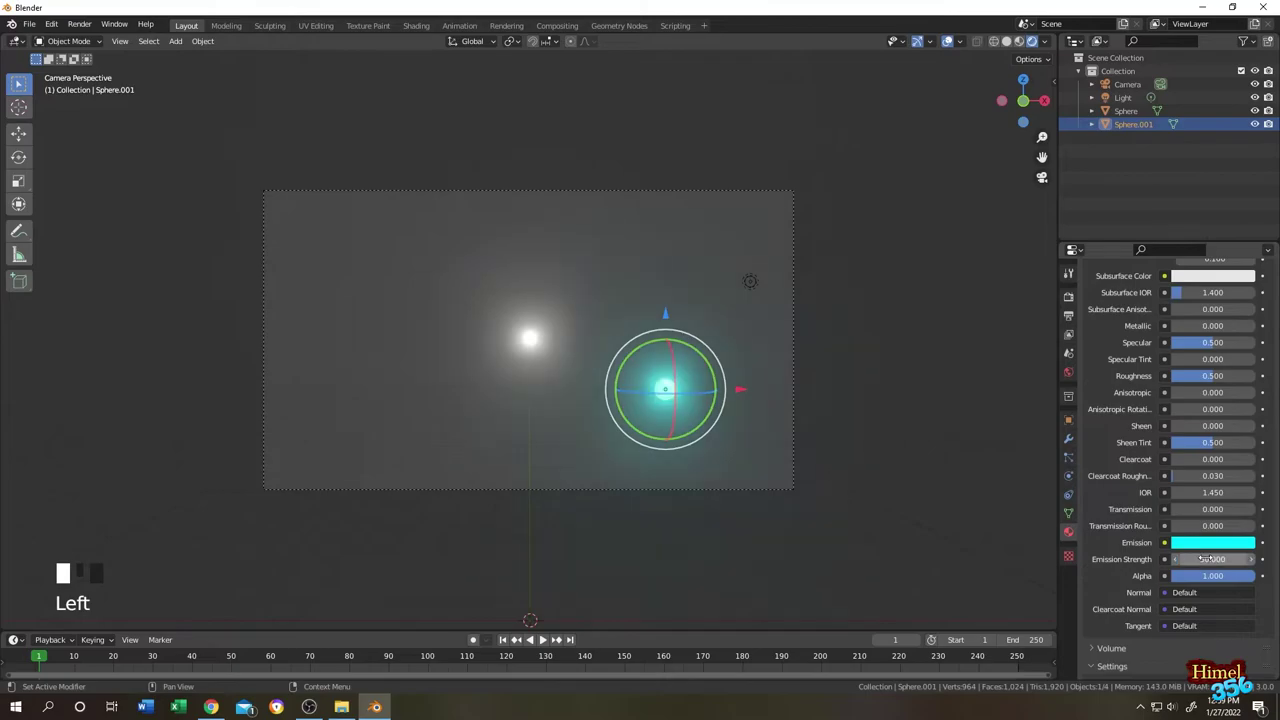
click(909, 350)
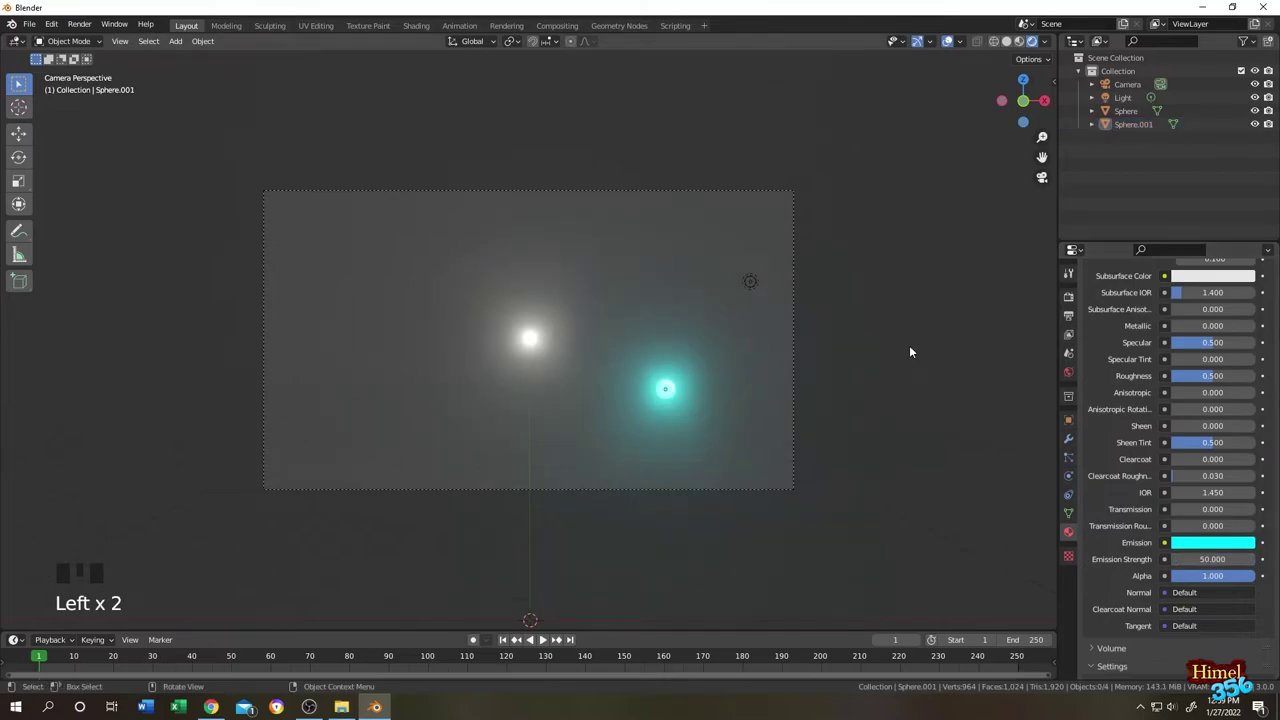
Render the frame from the Compositing workspace showing both glowing spheres, then close the render window
click(557, 27)
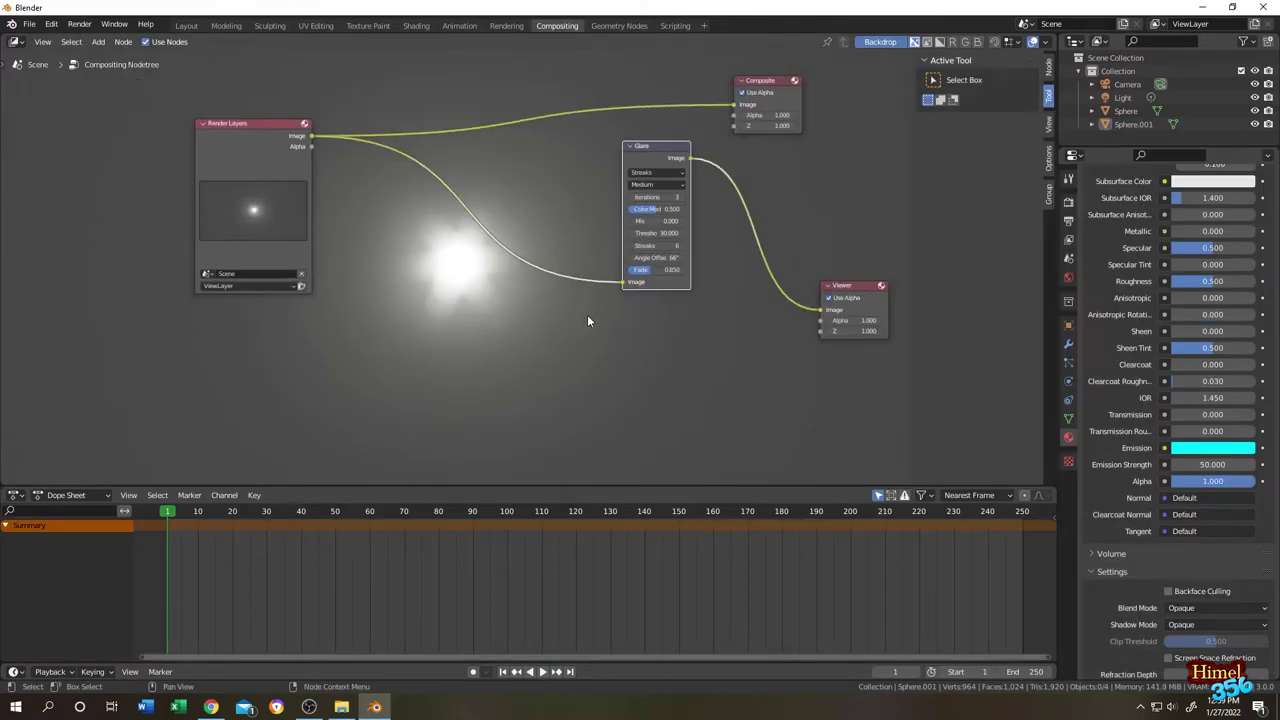
click(301, 286)
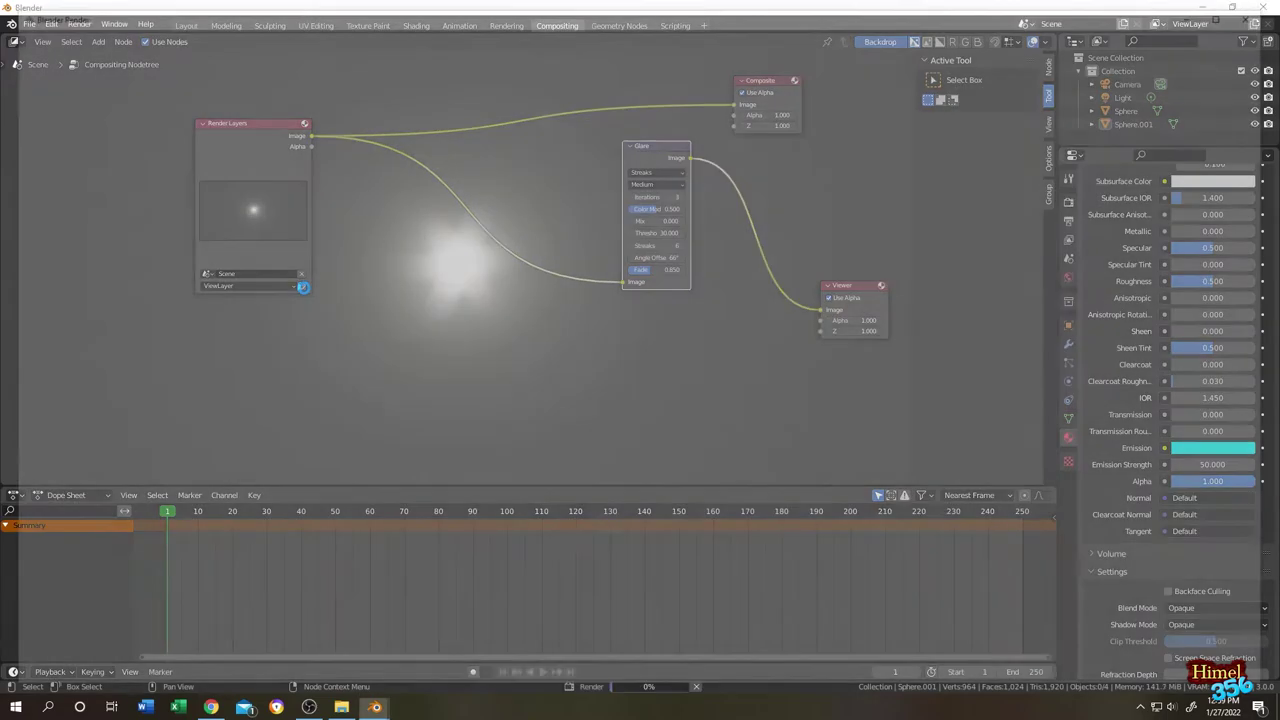
click(1264, 10)
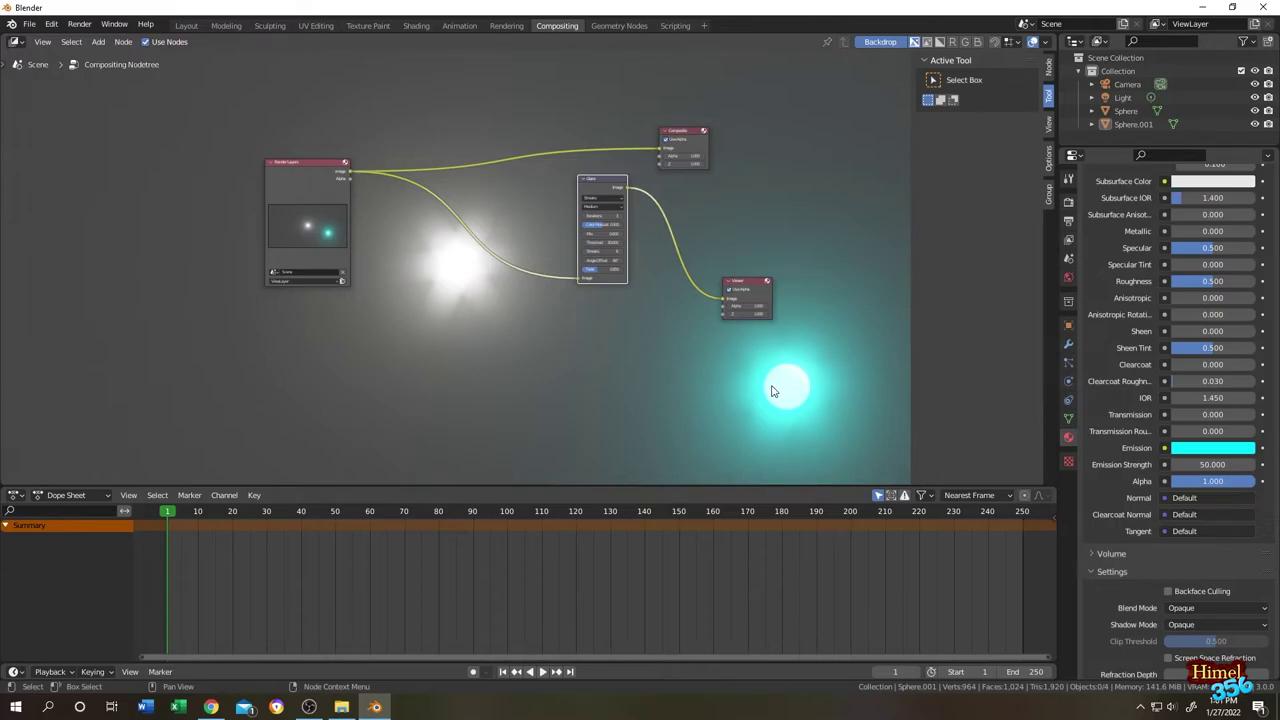
Create Collection 2, rename the original Sphere to 'white', and move it into Collection 2
drag(1109, 143, 1107, 245)
right_click(1114, 152)
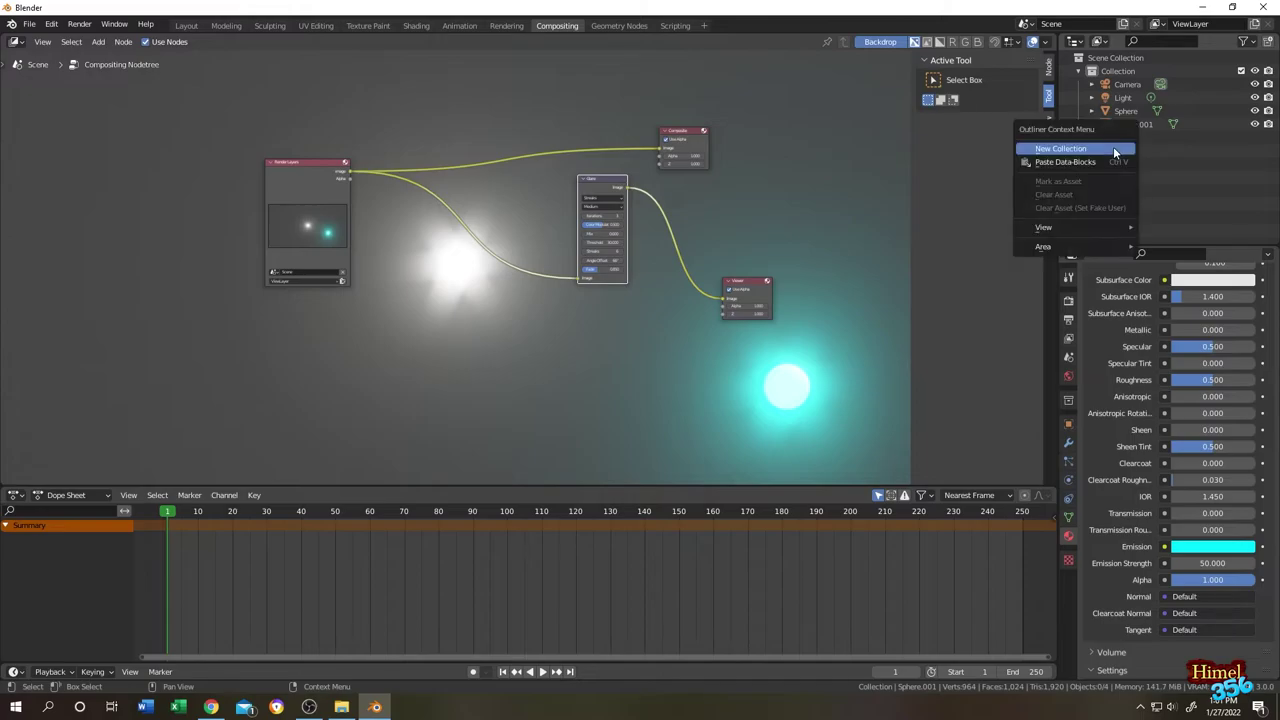
click(1113, 148)
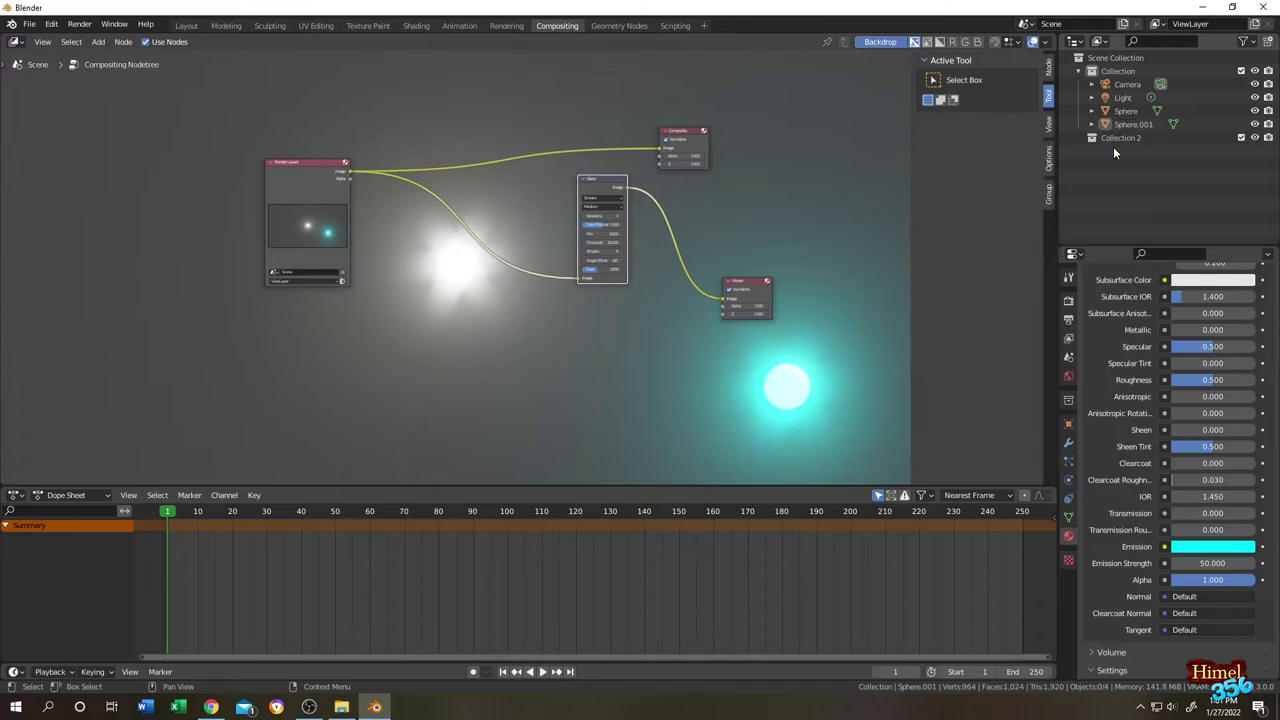
double_click(1140, 111)
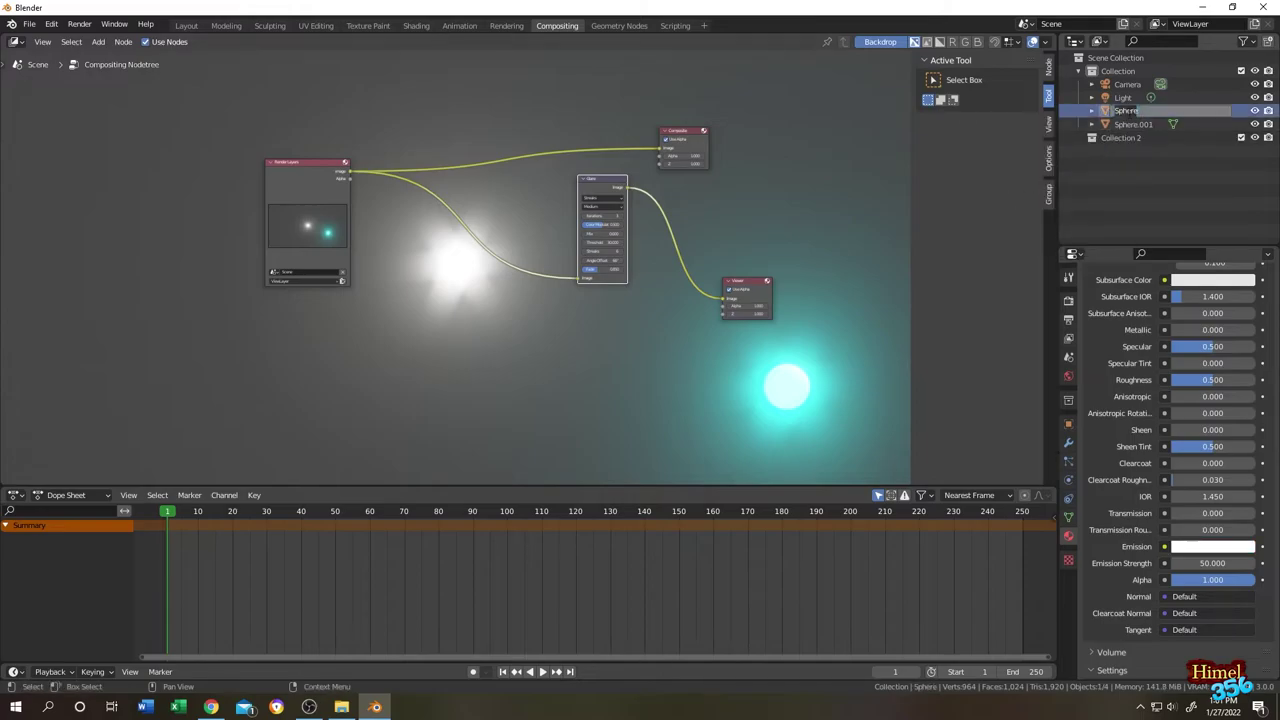
text(white)
key(Return)
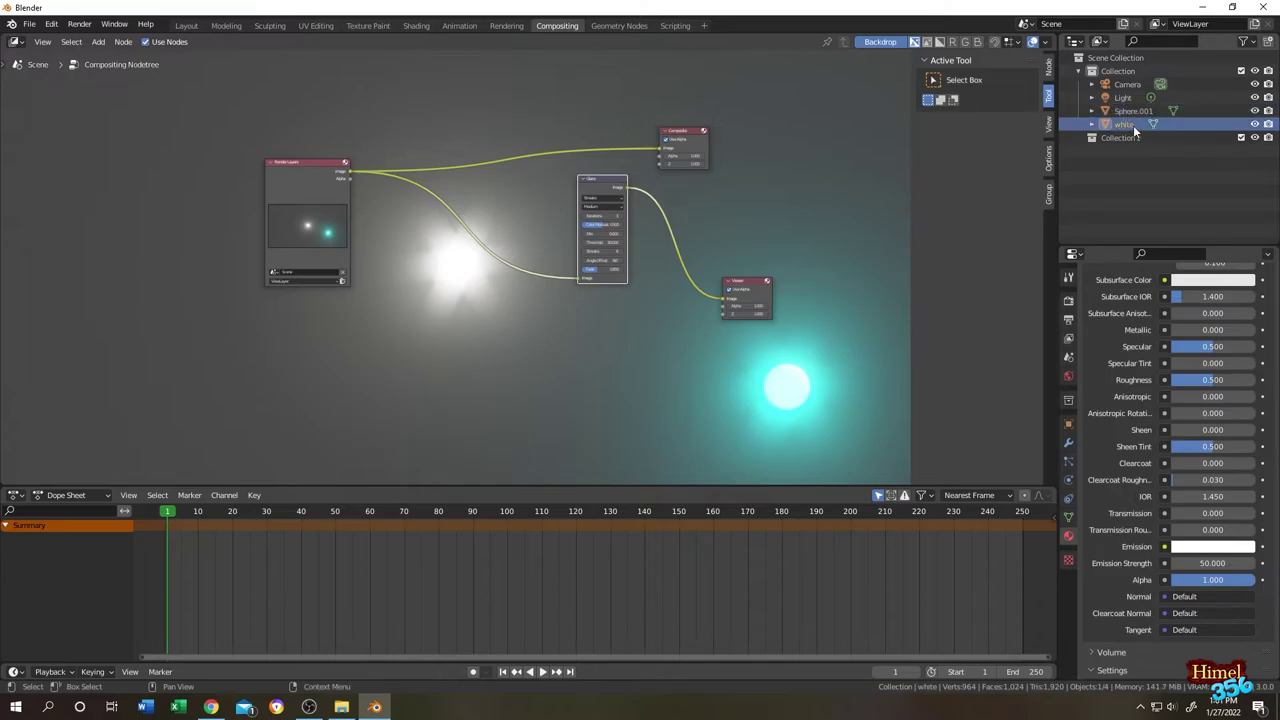
drag(1133, 125, 1126, 138)
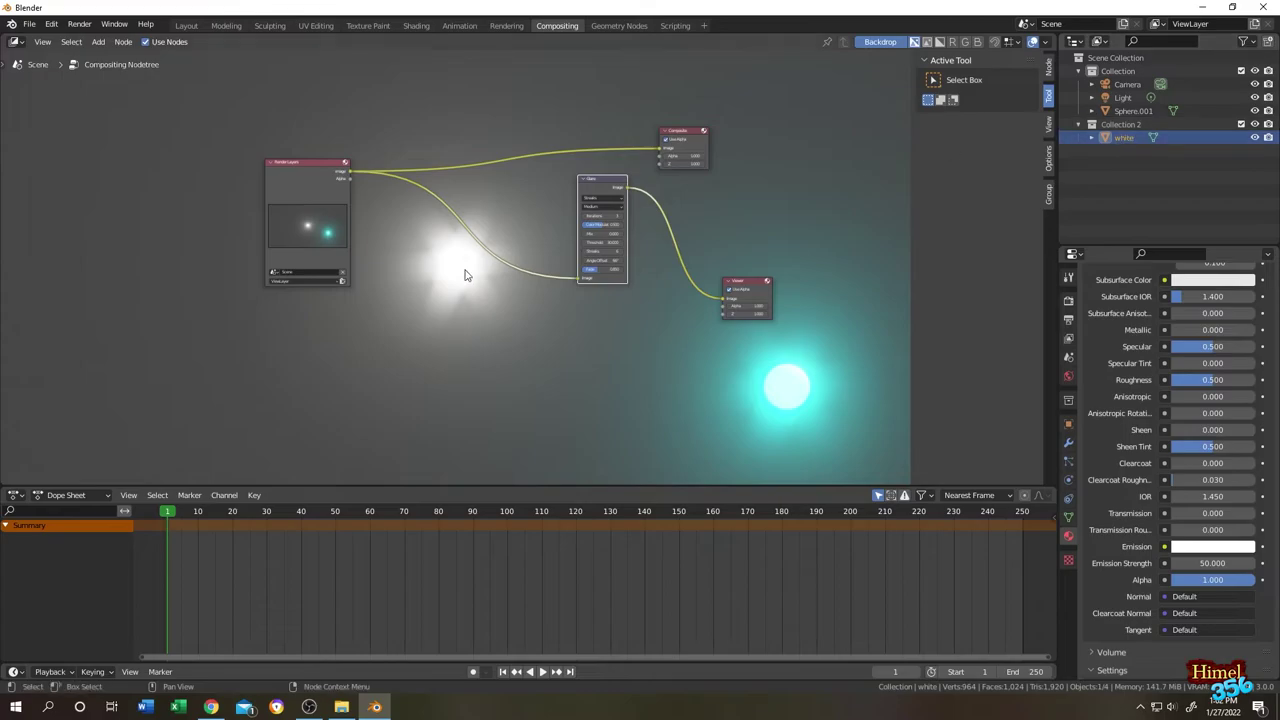
Create a new view layer and name it 'glare_layer'
click(1255, 24)
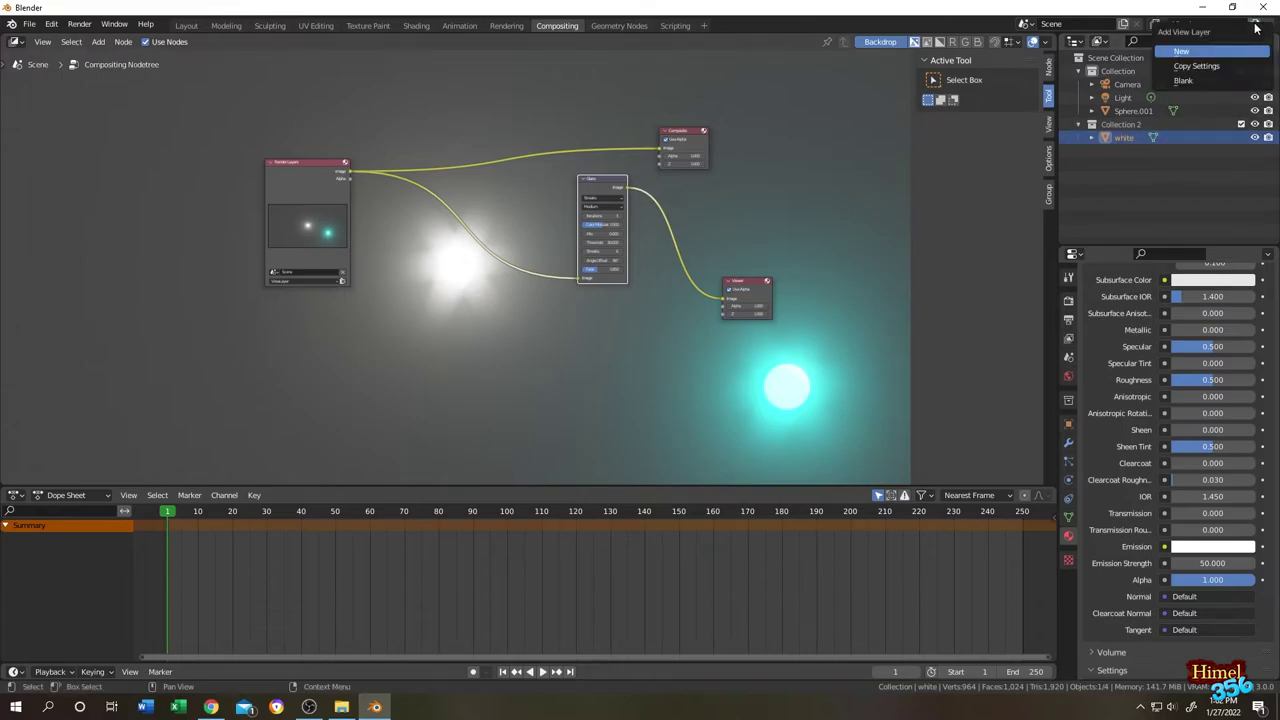
click(1189, 50)
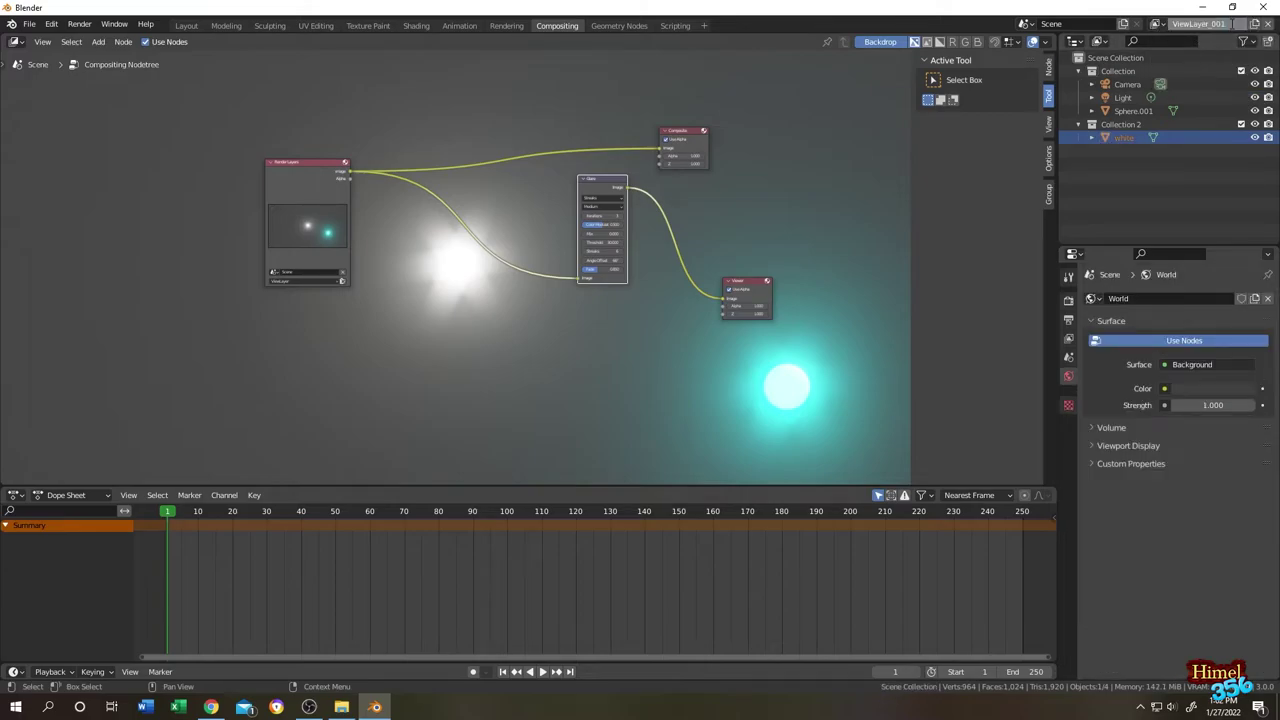
double_click(1205, 23)
text(glare_layer)
key(Return)
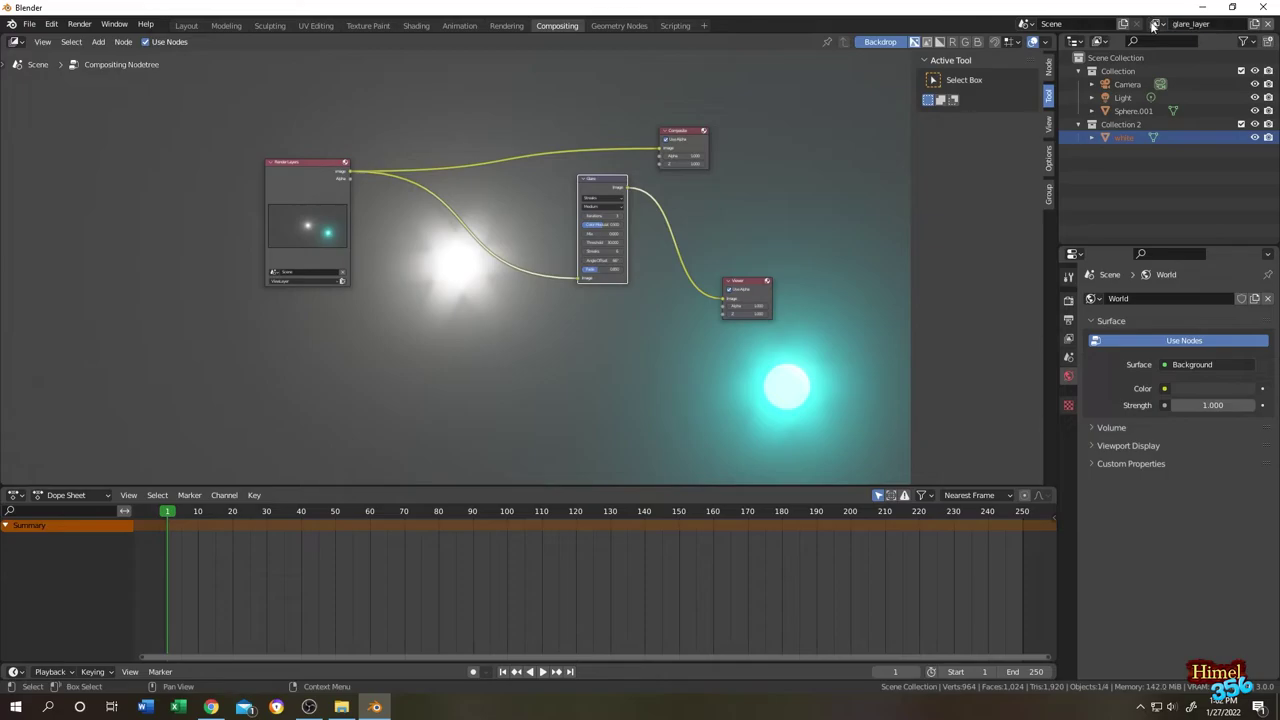
click(1155, 24)
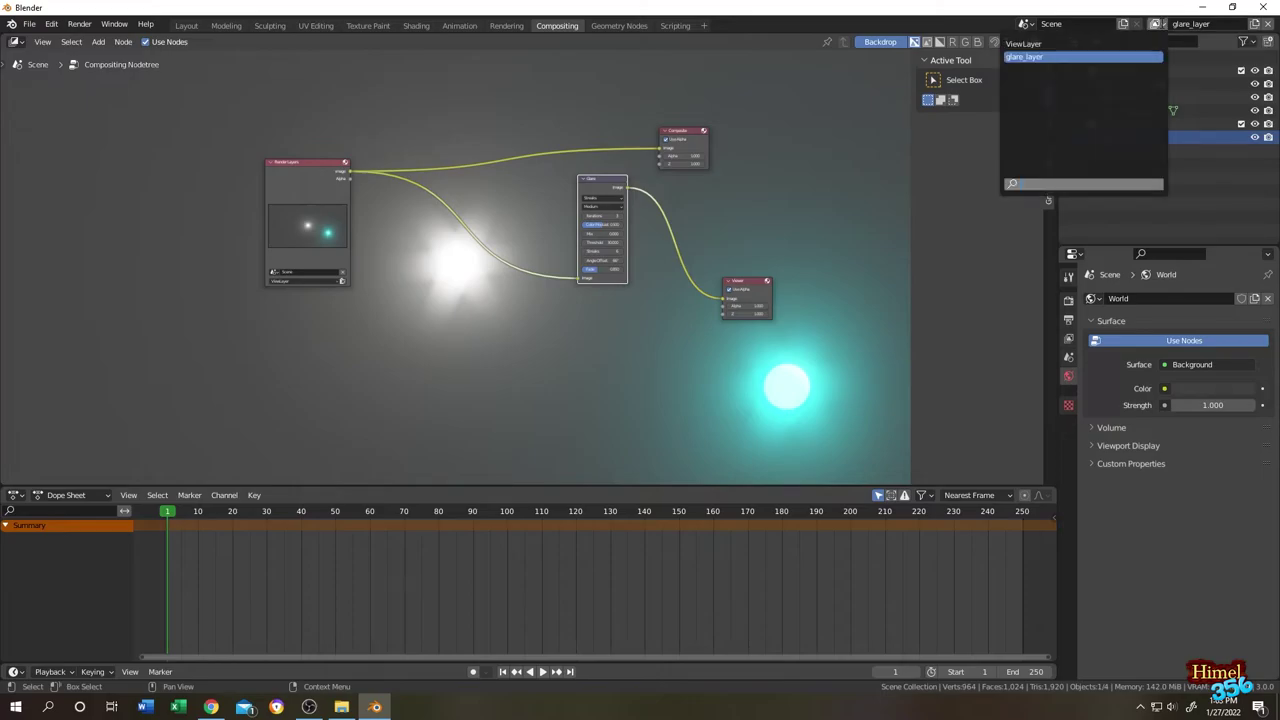
Switch to the original ViewLayer and rename it 'Default'
click(1054, 44)
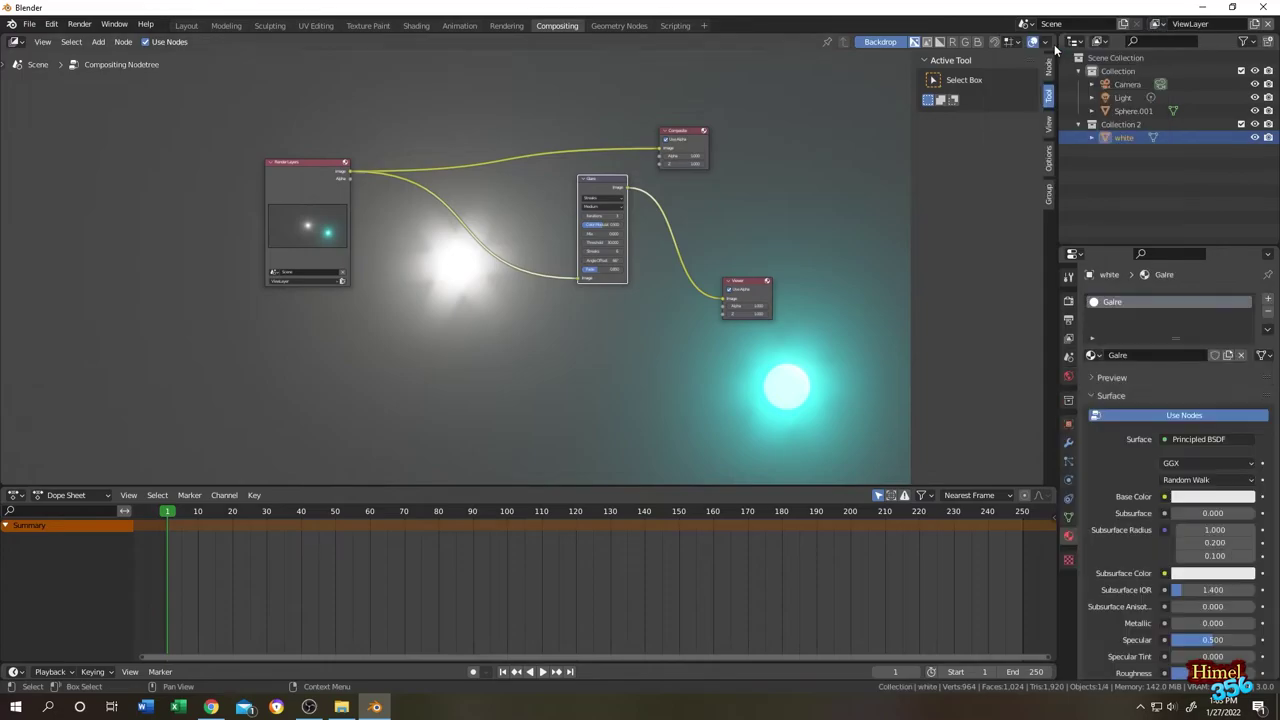
double_click(1220, 24)
text(Default)
key(Return)
Exclude Collection 2 from the Default layer and Collection from glare_layer
click(1156, 23)
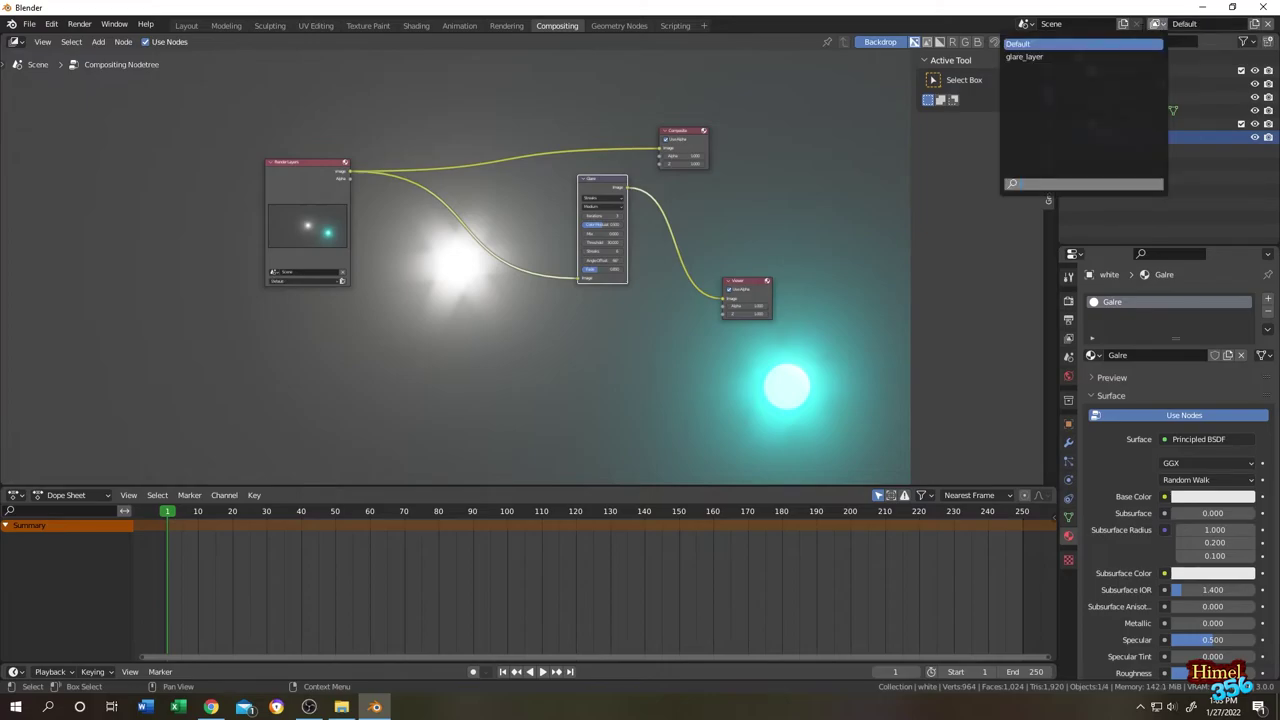
click(1078, 44)
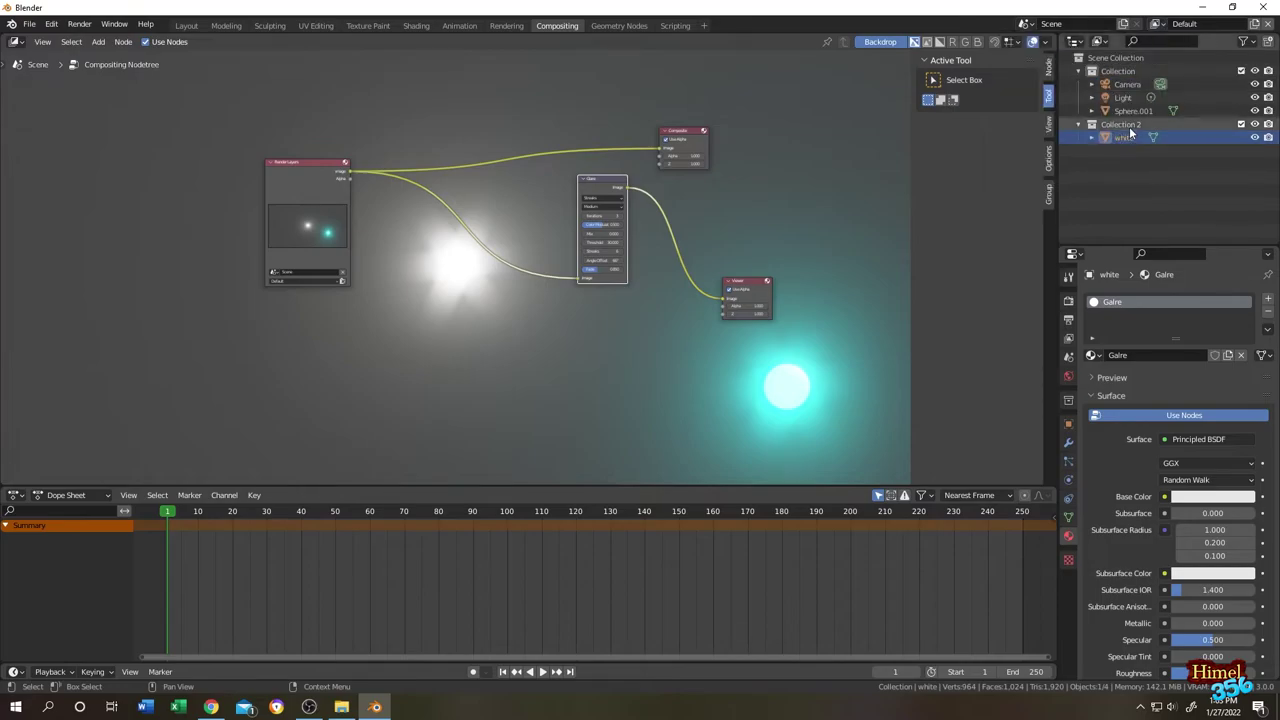
click(1242, 124)
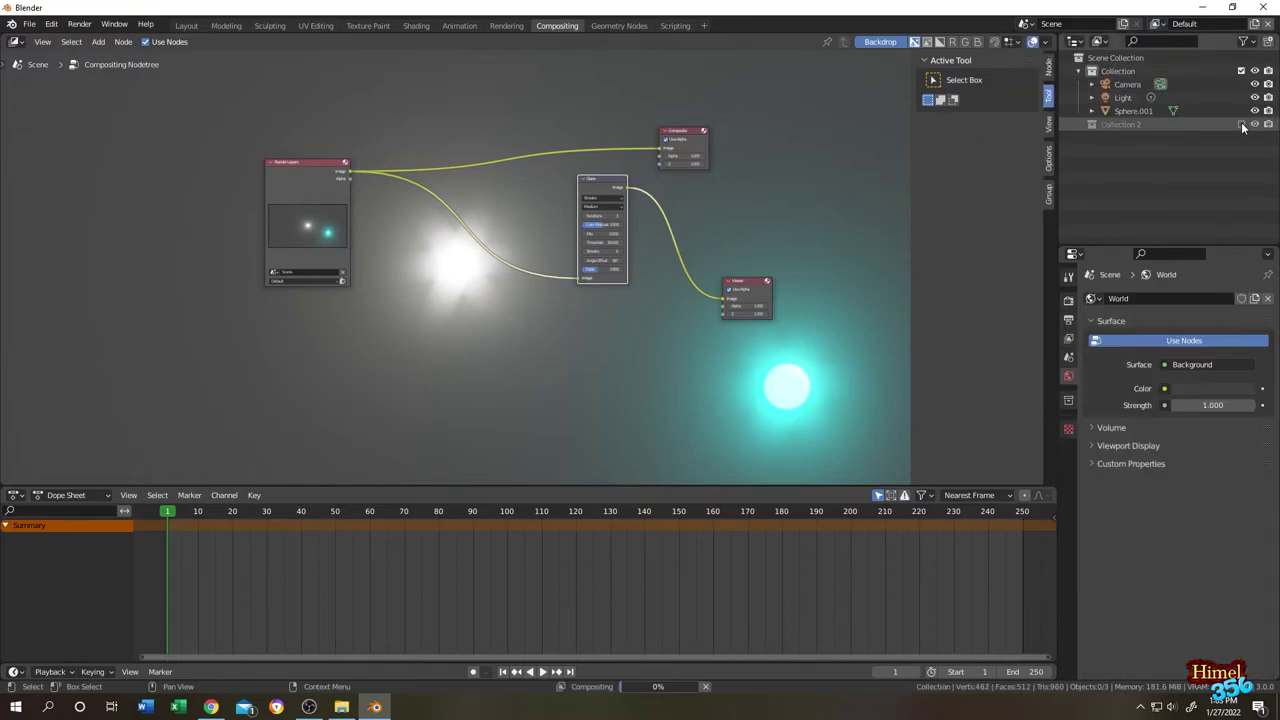
click(1157, 24)
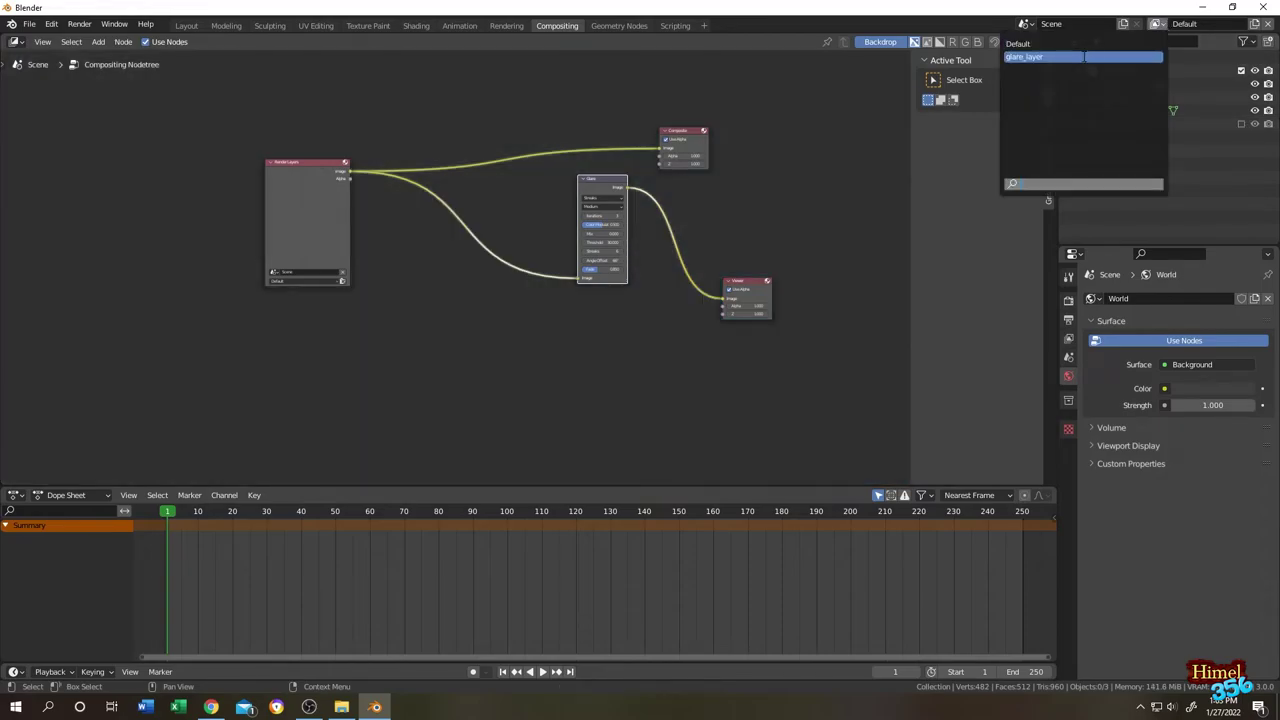
click(1084, 57)
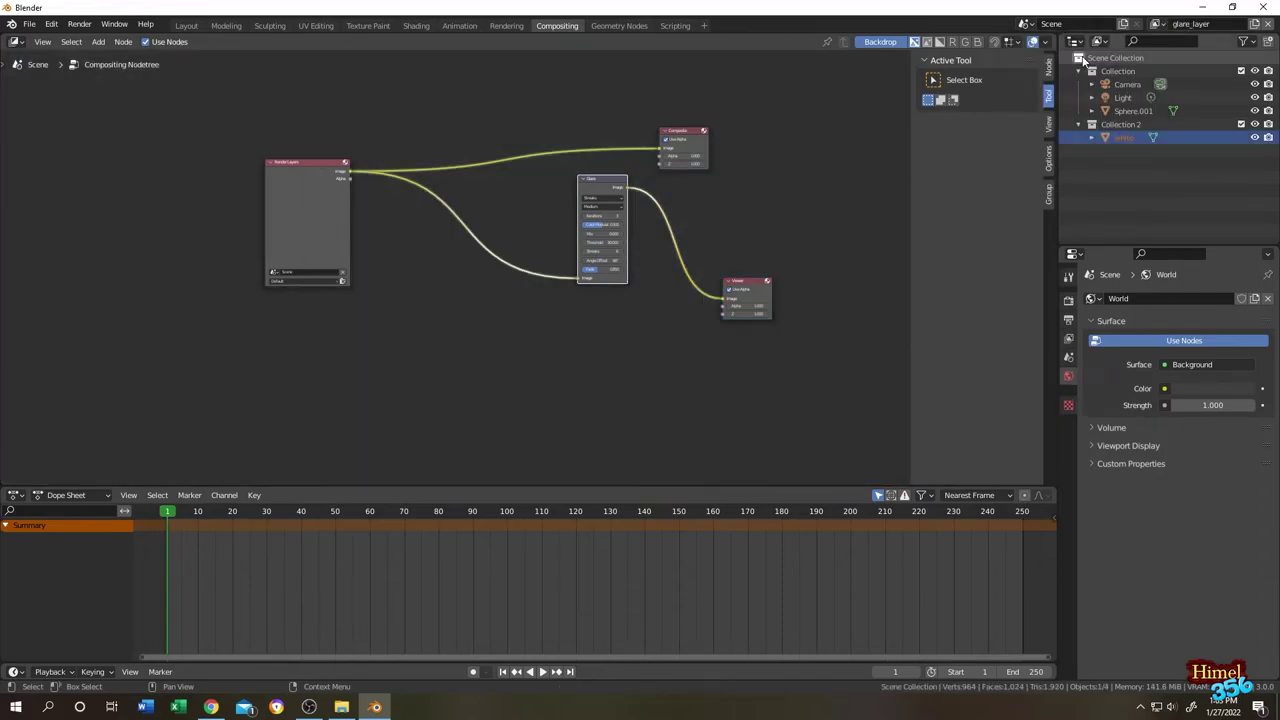
click(1241, 71)
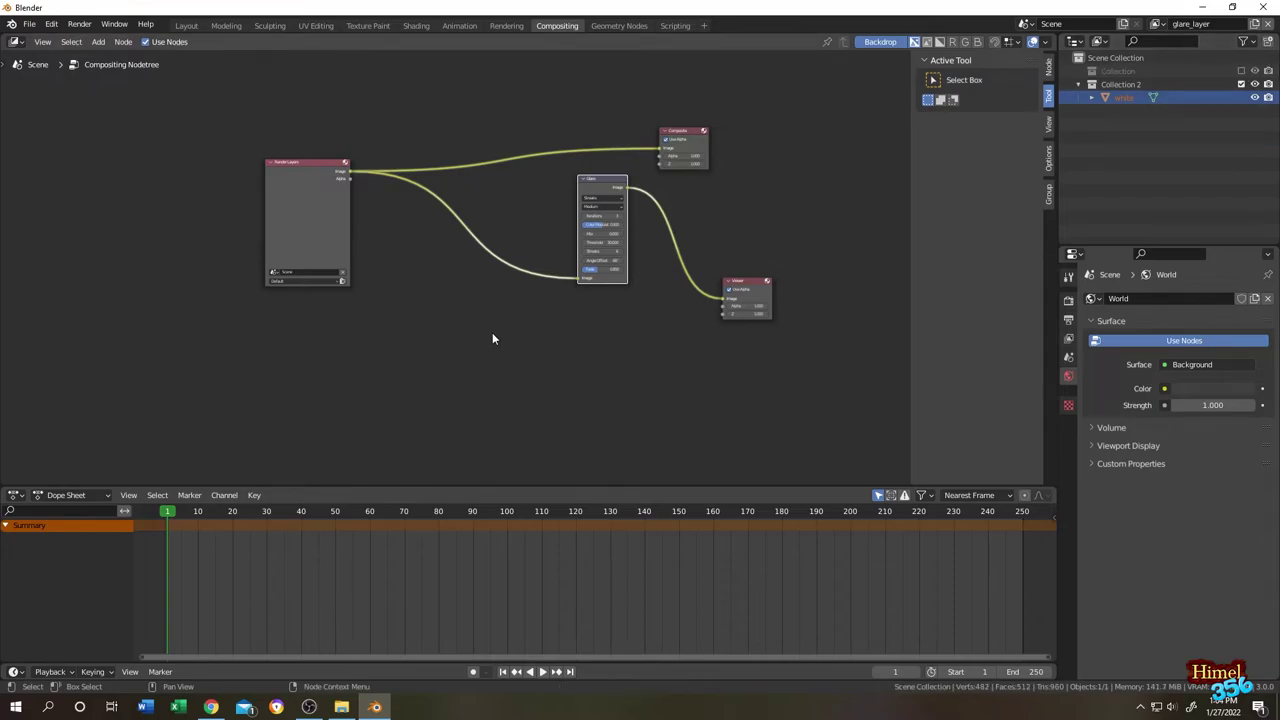
Reselect Default on the Render Layers node to refresh it to the cyan-only output
ctrl+middle_drag(362, 286, 397, 323)
click(290, 339)
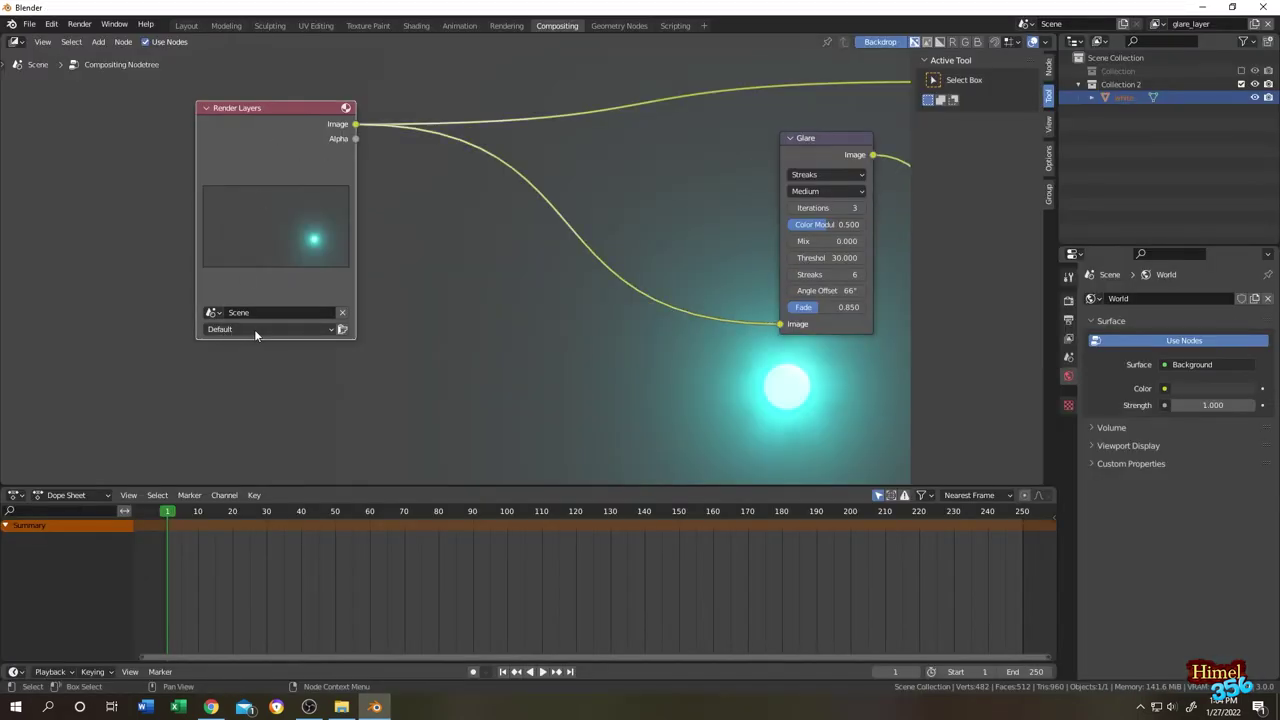
scroll(464, 322, down, 3)
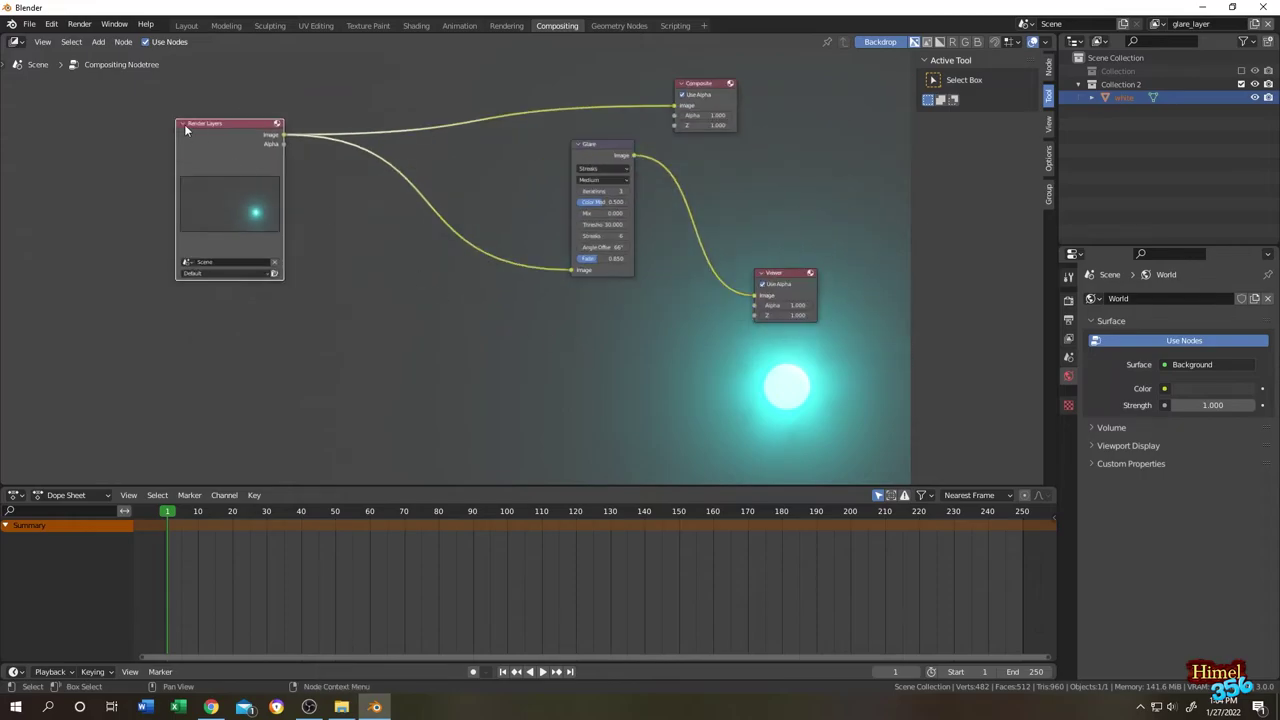
Add a second Render Layers node below the first, set it to glare_layer, and render it
click(99, 42)
text(ren)
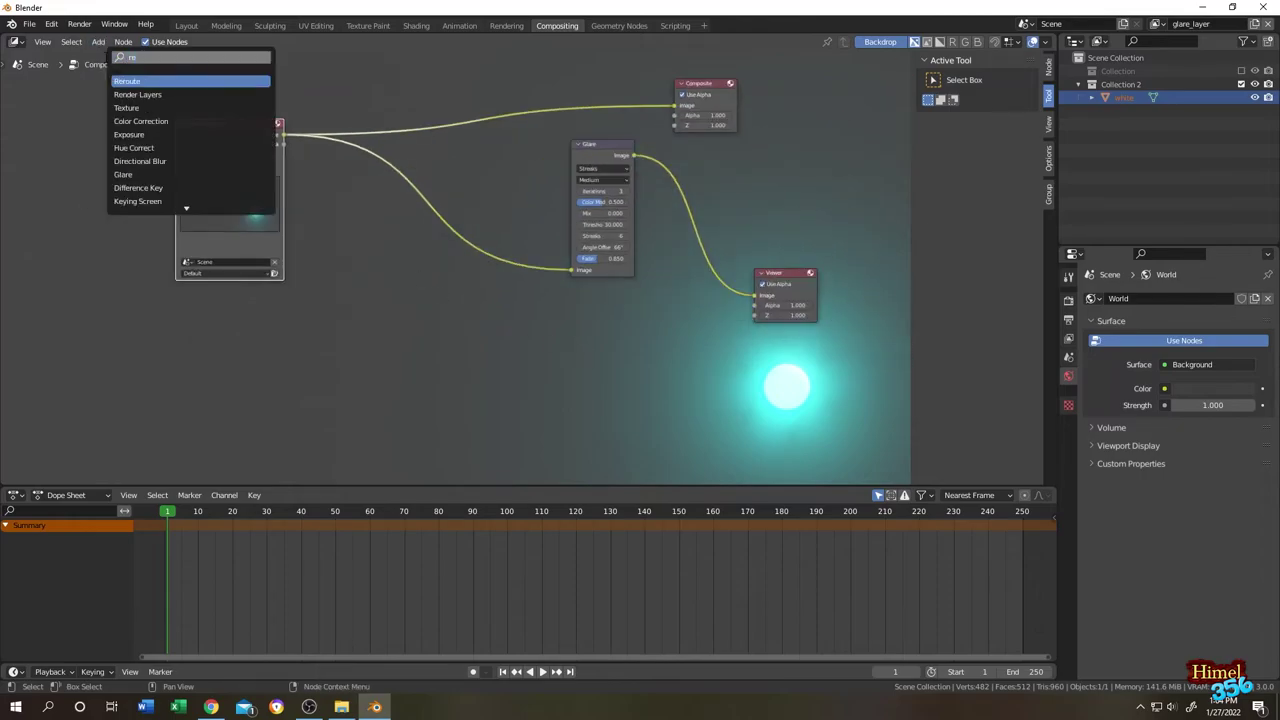
click(150, 81)
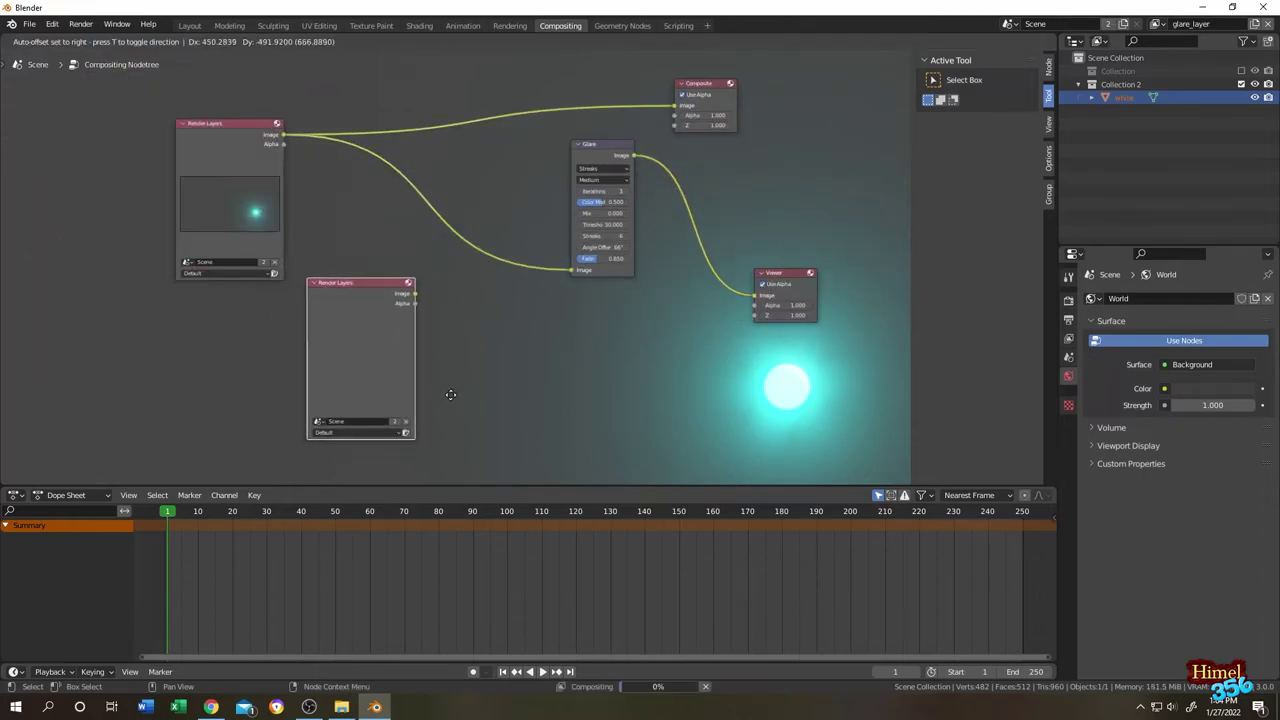
click(414, 418)
click(380, 429)
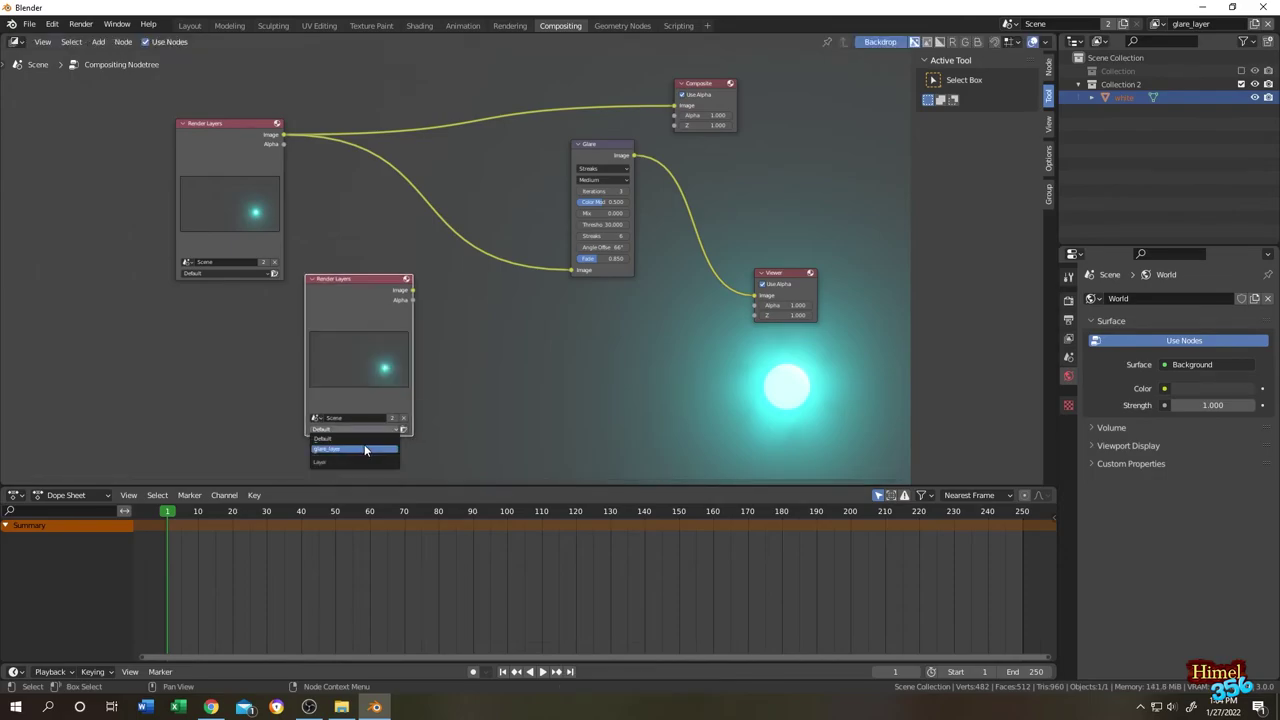
click(365, 448)
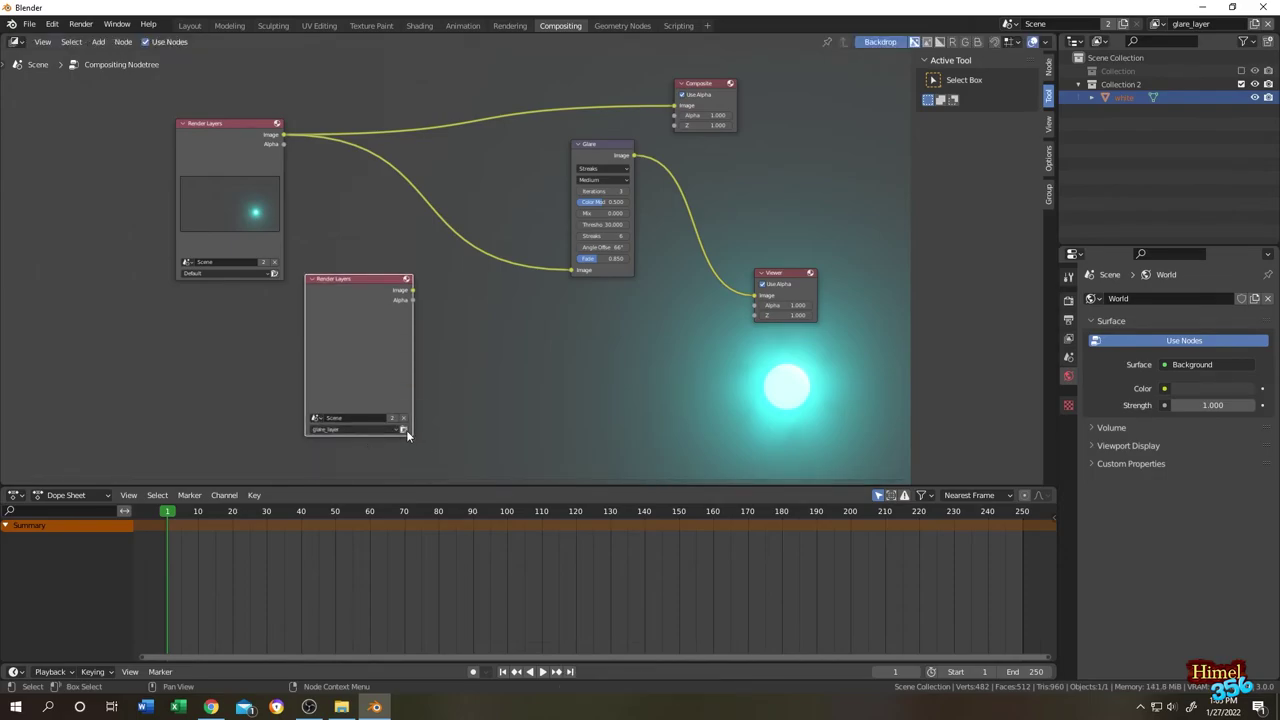
click(404, 430)
click(1264, 7)
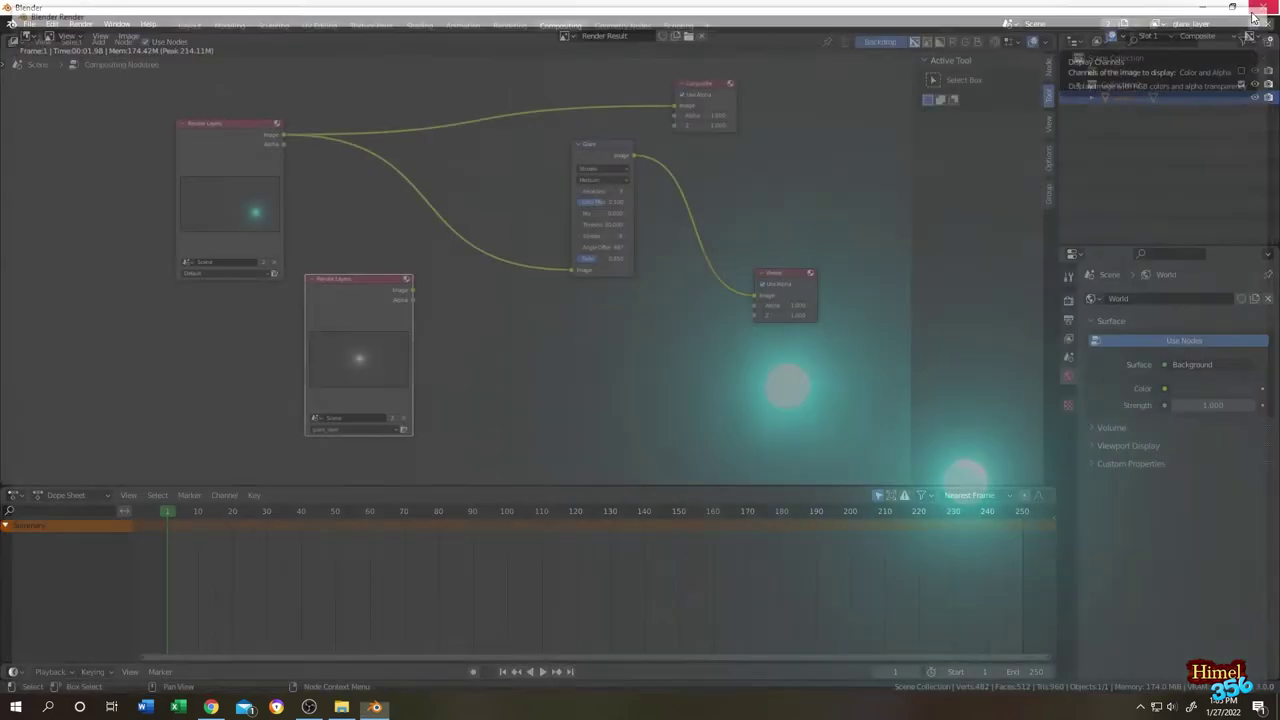
Feed the Glare node from the glare_layer Render Layers Image output and move both nodes down-left
drag(624, 183, 498, 255)
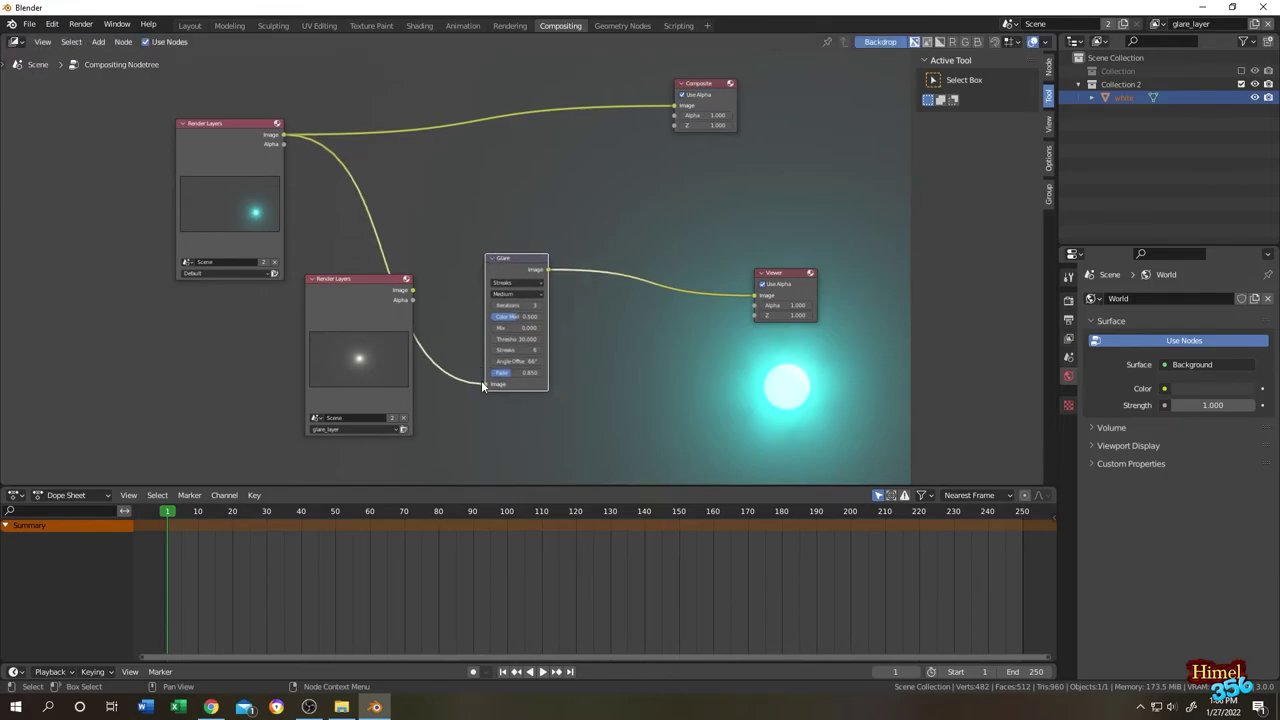
mouse_move(483, 383)
mouse_down()
mouse_move(449, 280)
mouse_move(414, 298)
mouse_move(483, 364)
mouse_move(486, 384)
mouse_up()
scroll(556, 416, down, 2)
drag(556, 416, 400, 360)
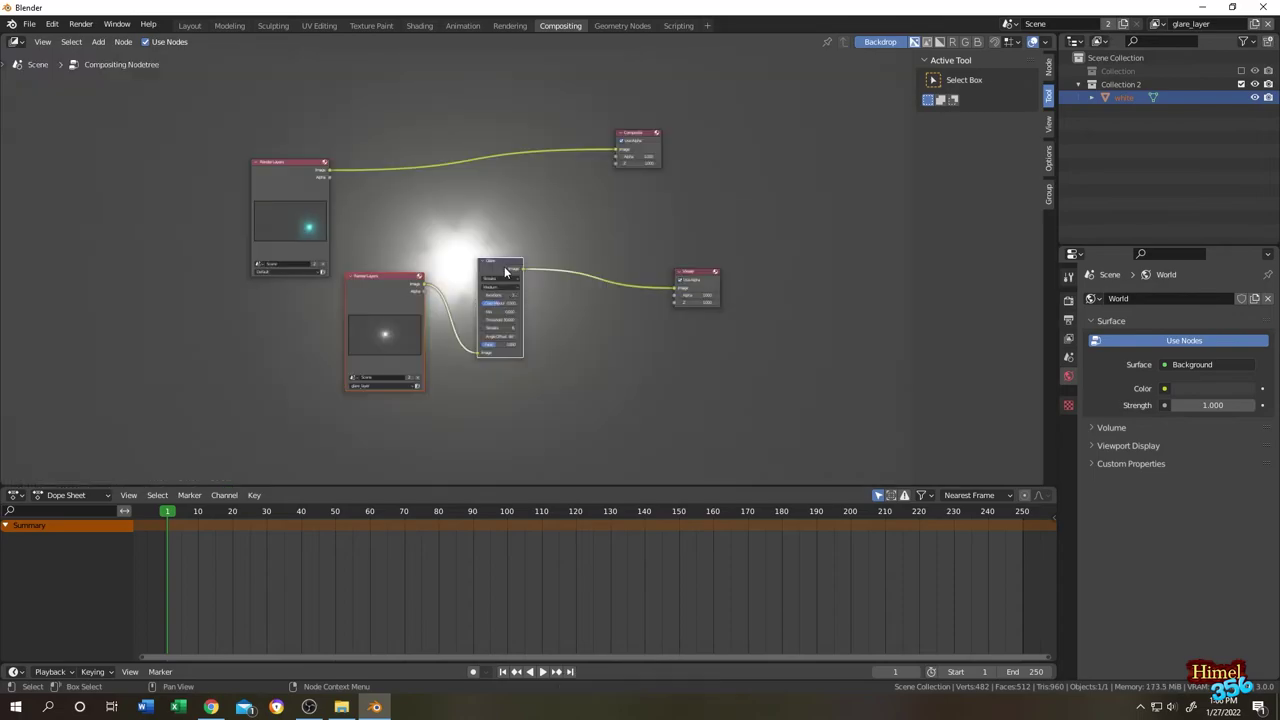
drag(500, 310, 366, 380)
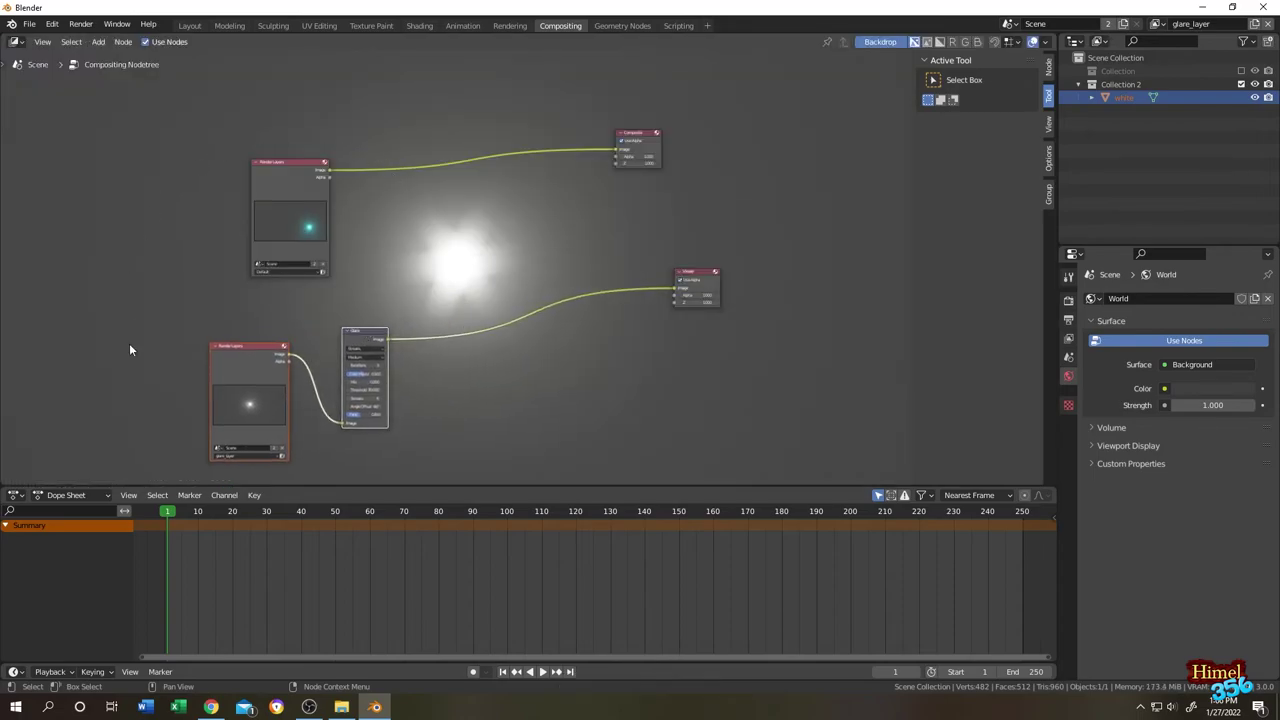
click(581, 383)
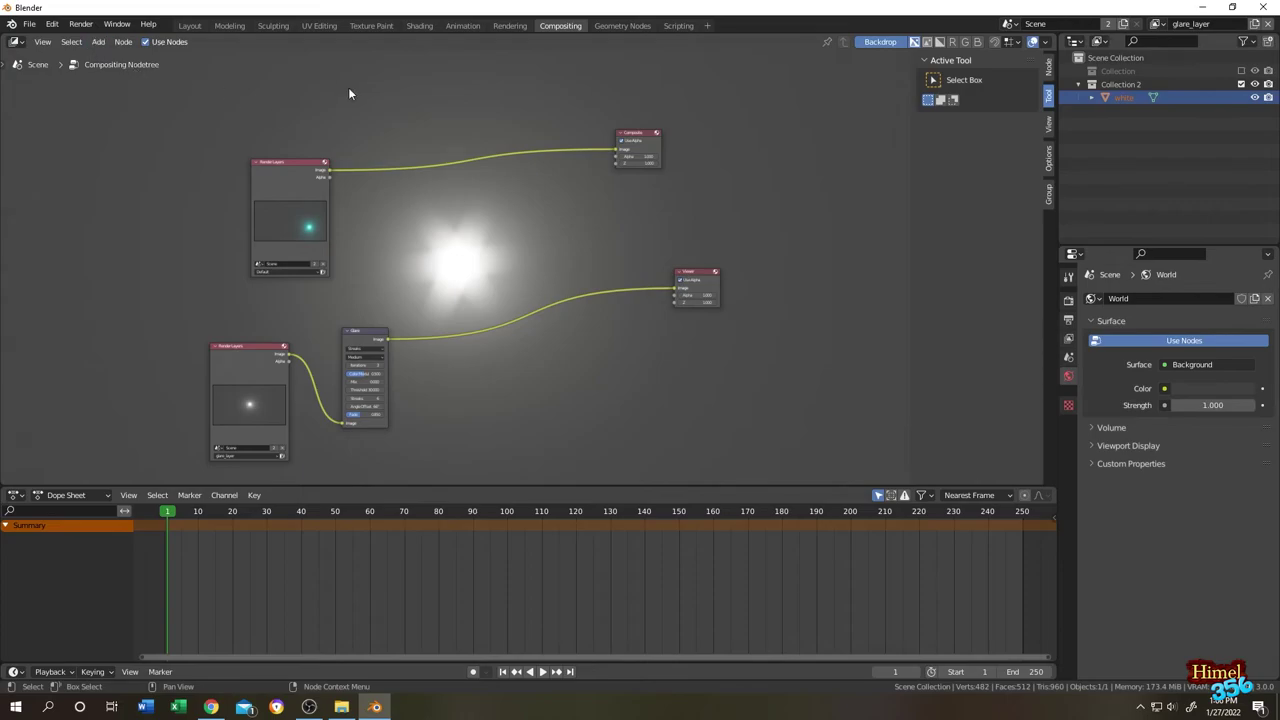
Add an Alpha Over node via the 'alpha' search and place it mid-canvas
click(97, 43)
mouse_move(112, 48)
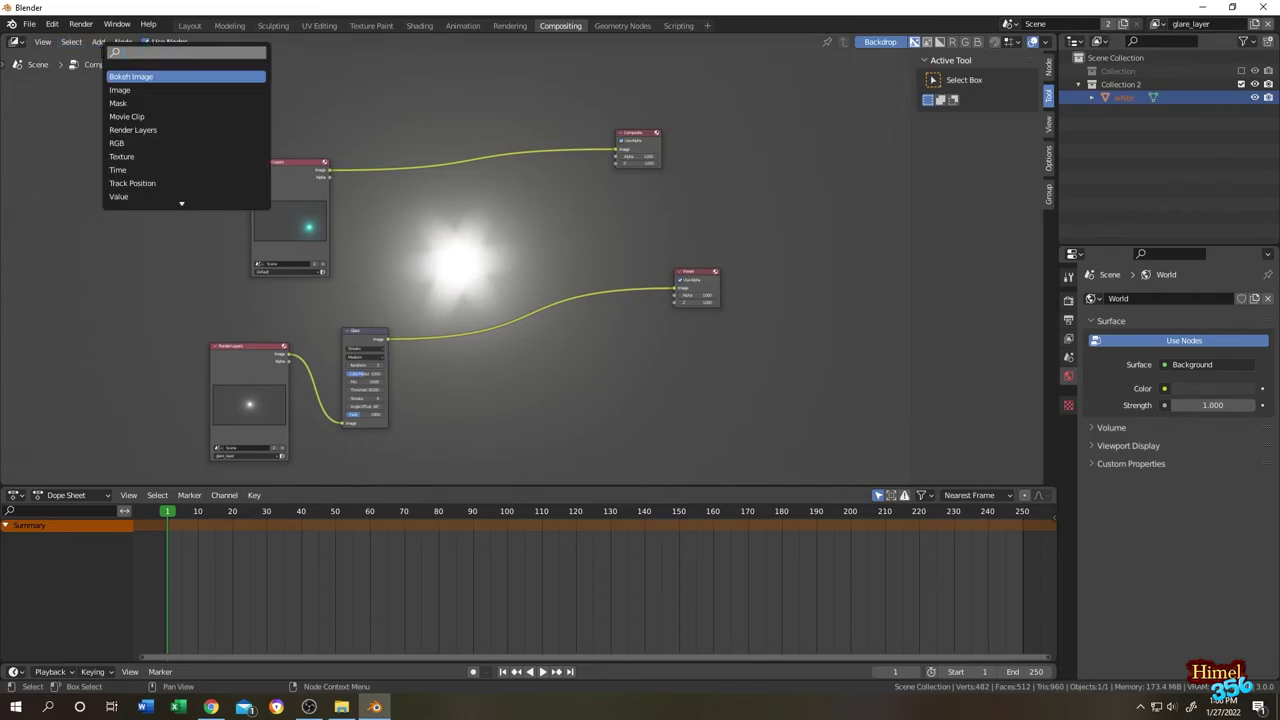
text(alpha)
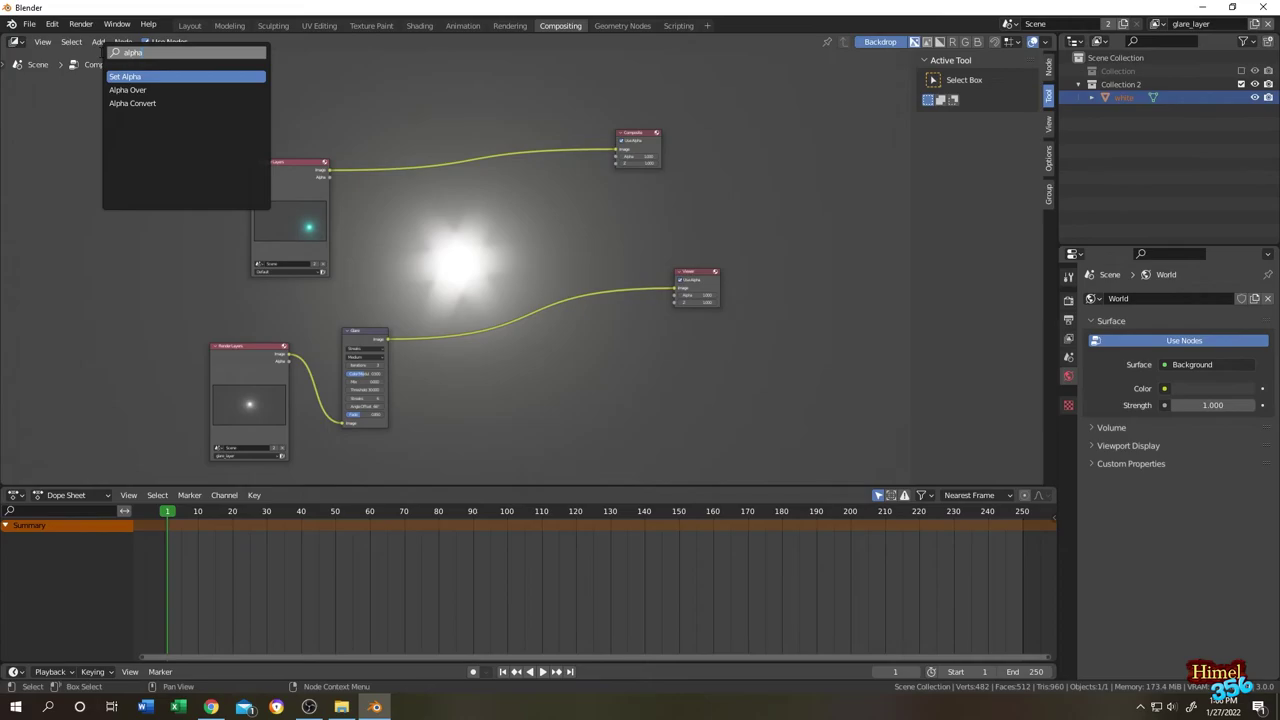
key(Down)
key(Return)
click(475, 247)
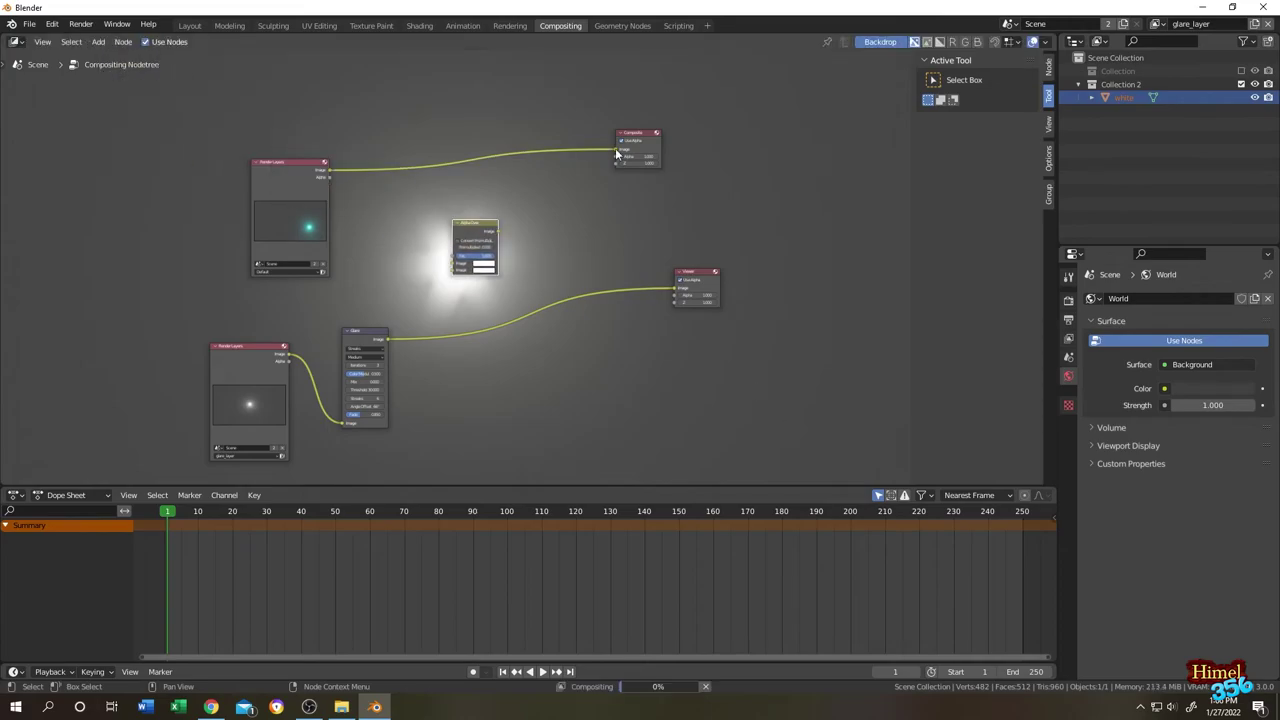
Unlink Render Layers from Composite, feed Render Layers and Glare into Alpha Over, and route it to the Viewer
drag(617, 152, 337, 178)
scroll(327, 171, up, 3)
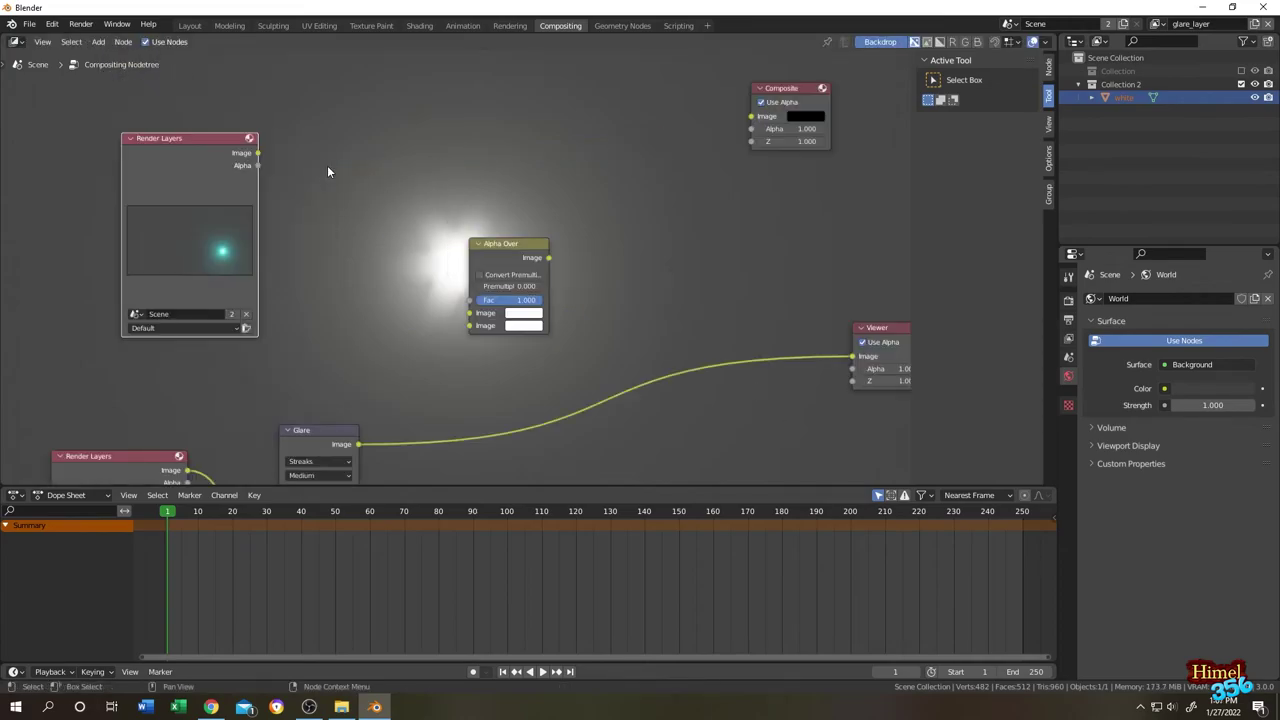
drag(258, 153, 473, 318)
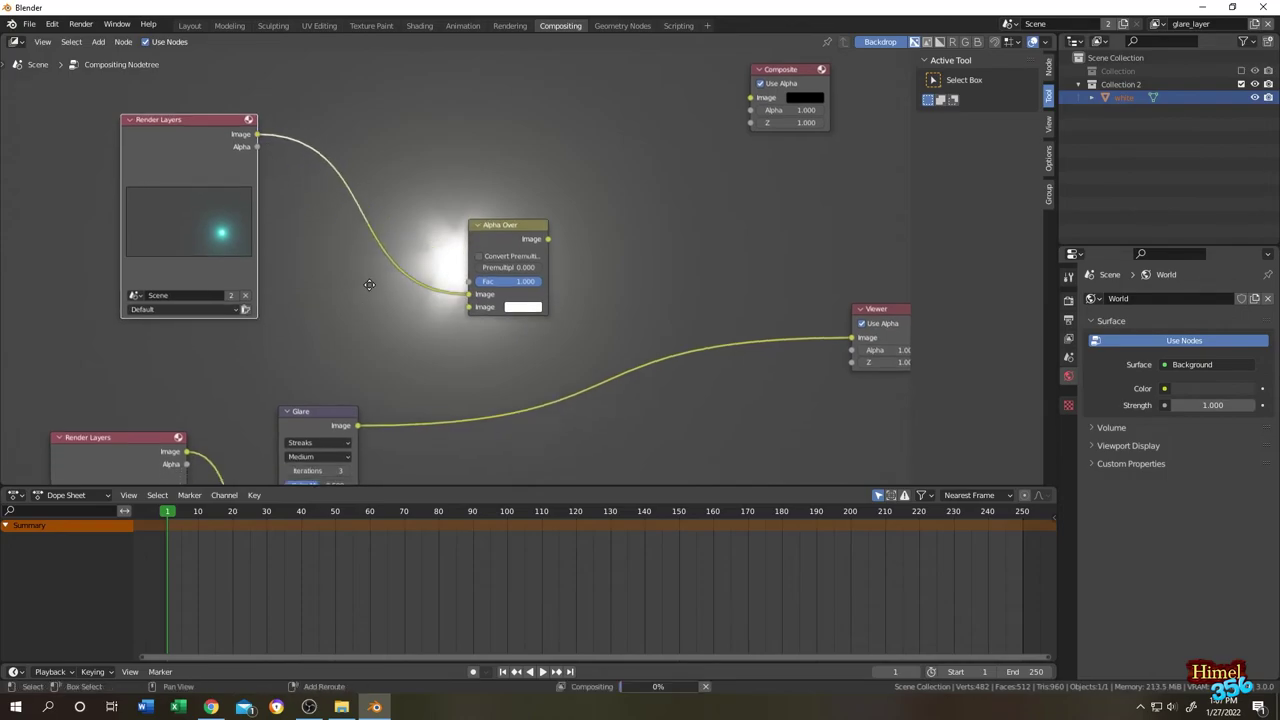
scroll(215, 454, down, 3)
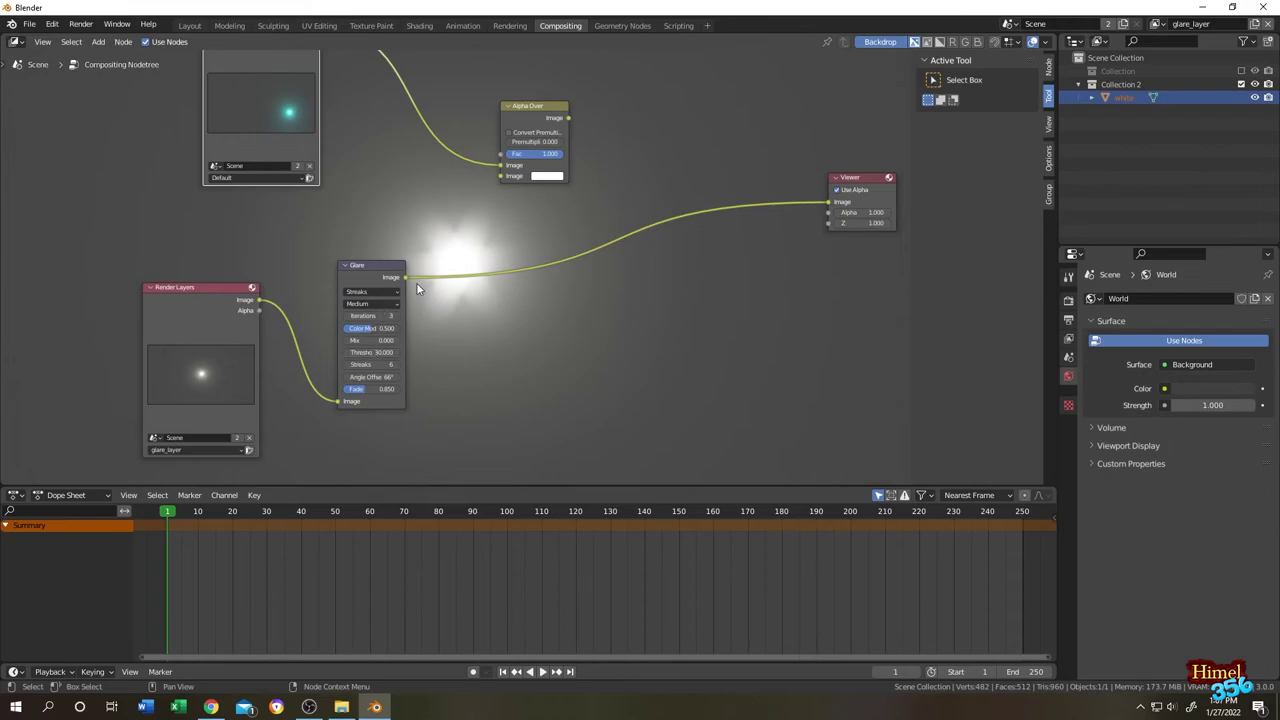
drag(405, 277, 500, 176)
middle_drag(826, 203, 736, 286)
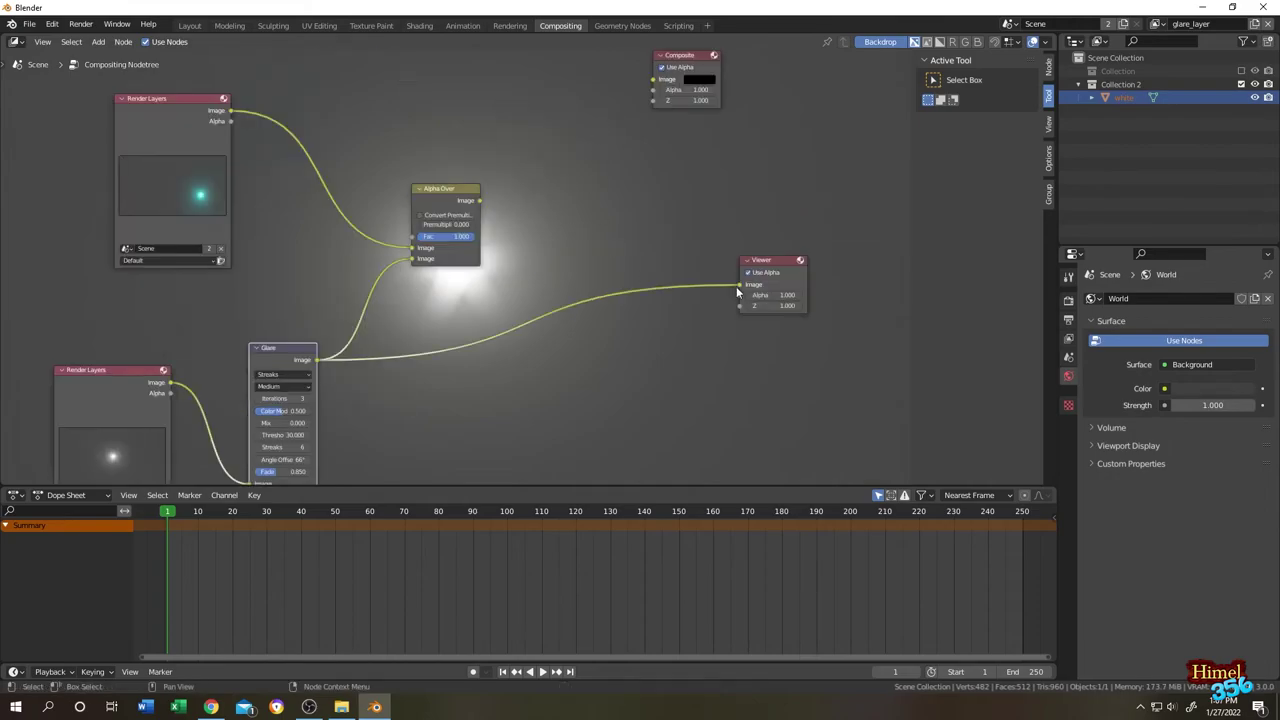
mouse_move(726, 286)
mouse_down()
mouse_move(489, 200)
mouse_move(606, 263)
mouse_move(740, 285)
mouse_up()
scroll(507, 330, down, 3)
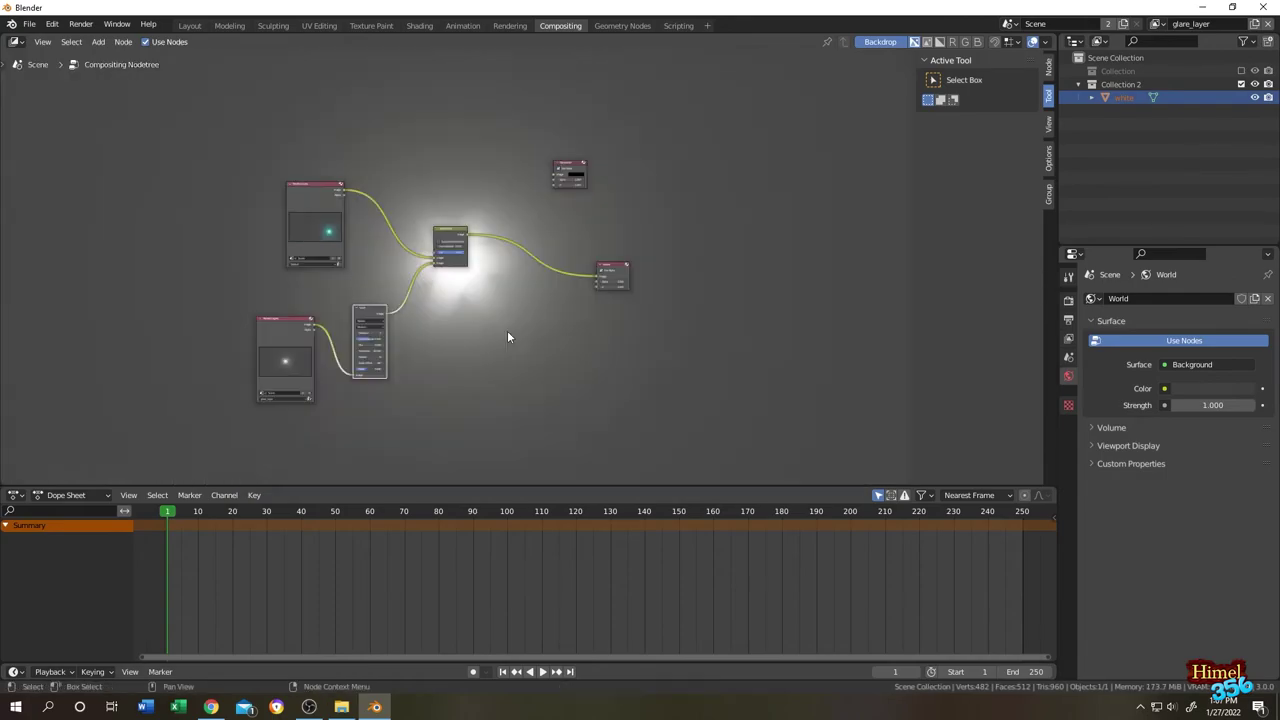
scroll(510, 326, down, 1)
scroll(682, 335, up, 1)
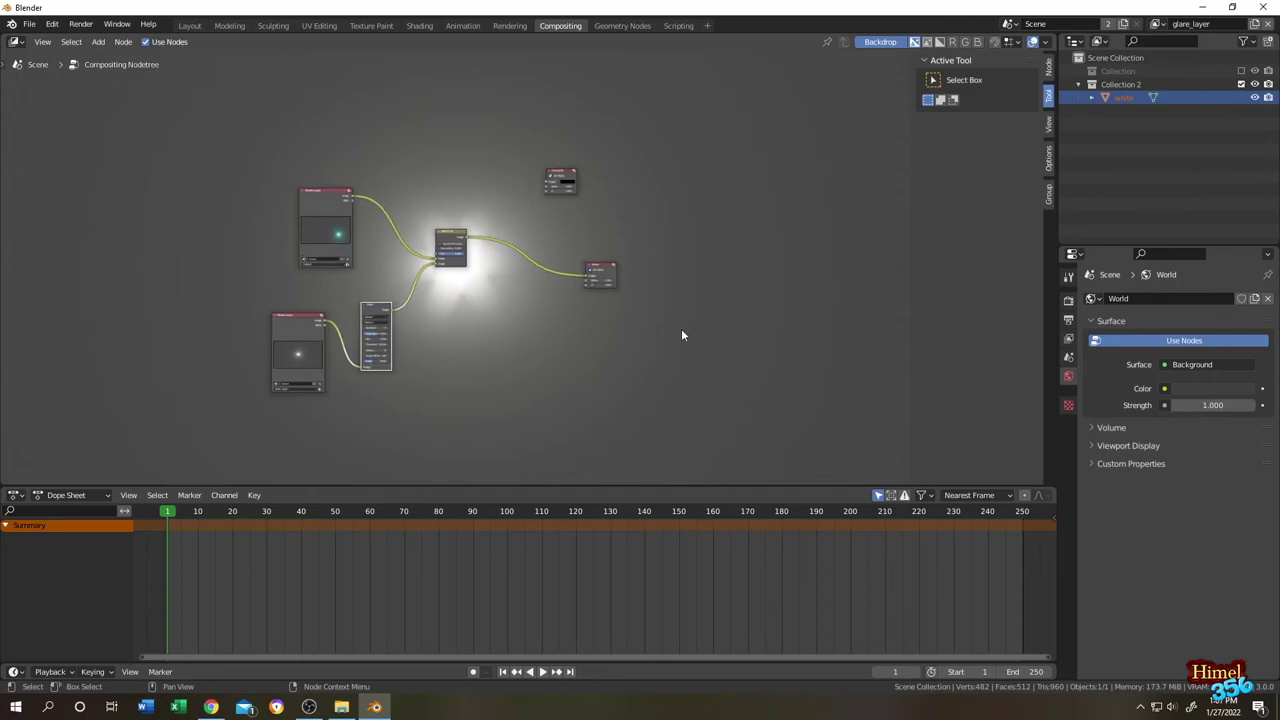
Enable Transparent in the Render properties' Film section, then fit the node view
click(1069, 301)
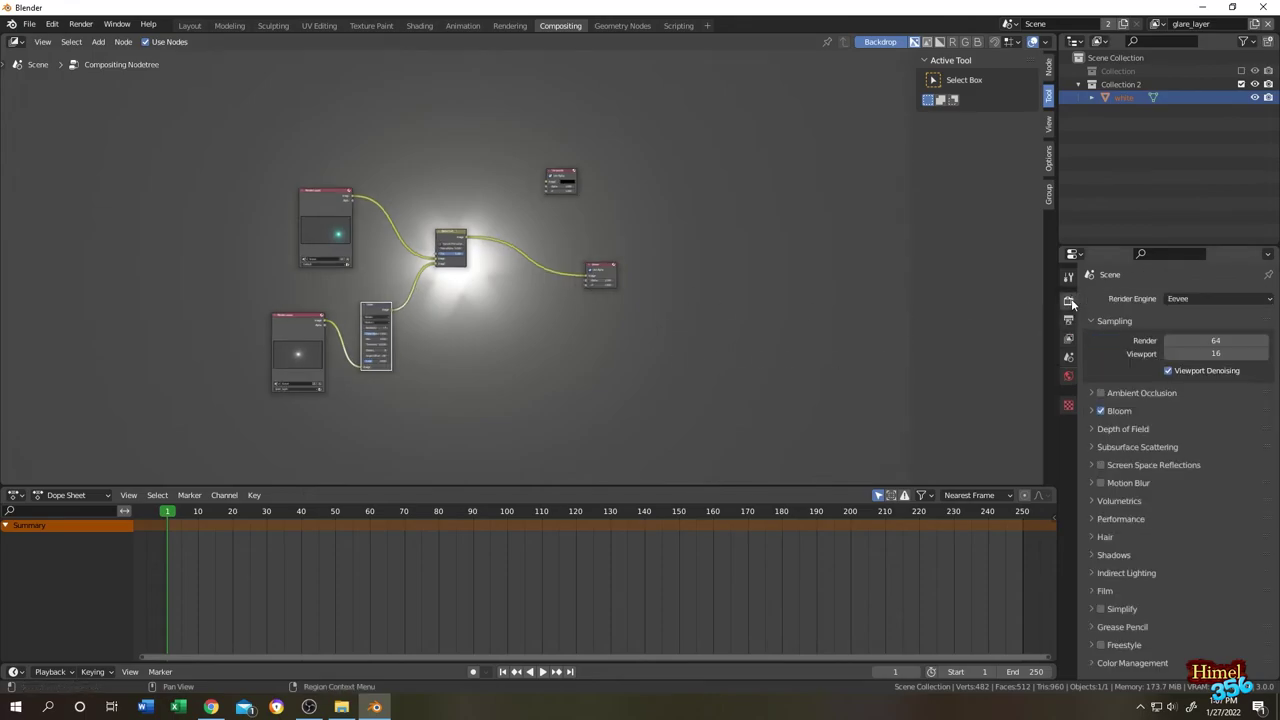
click(1092, 590)
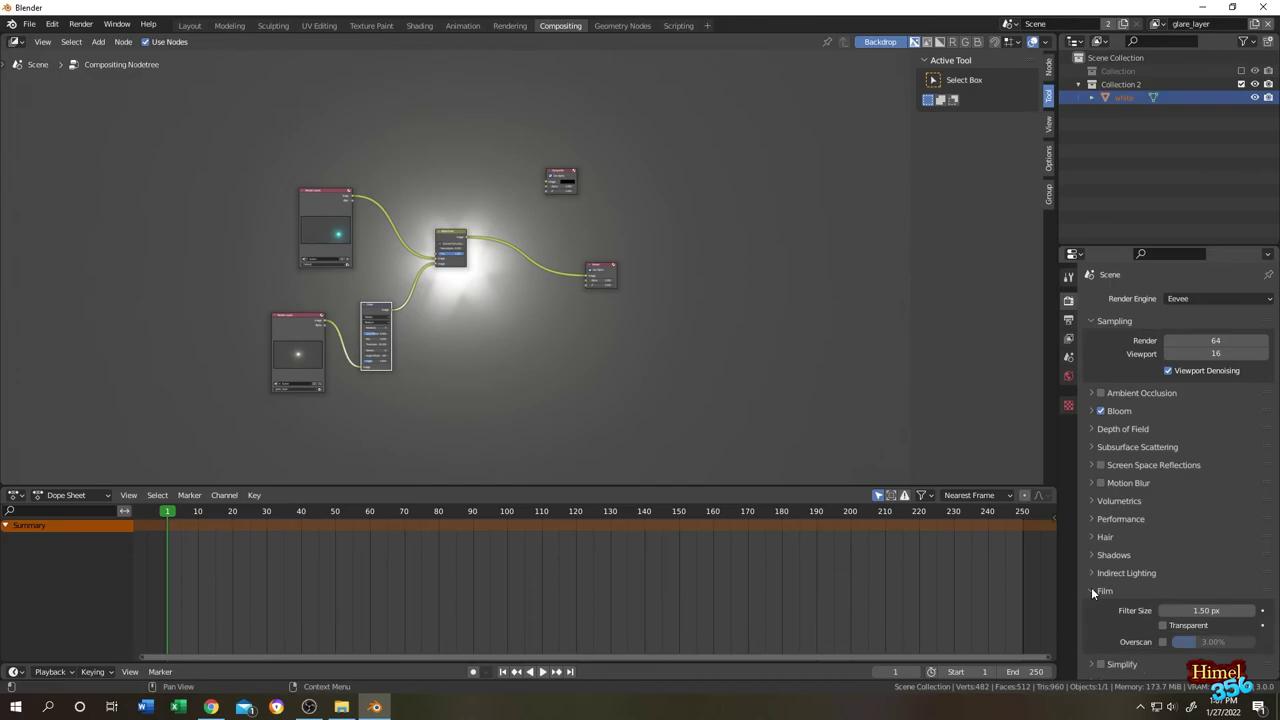
click(1162, 625)
key(Home)
scroll(418, 302, up, 4)
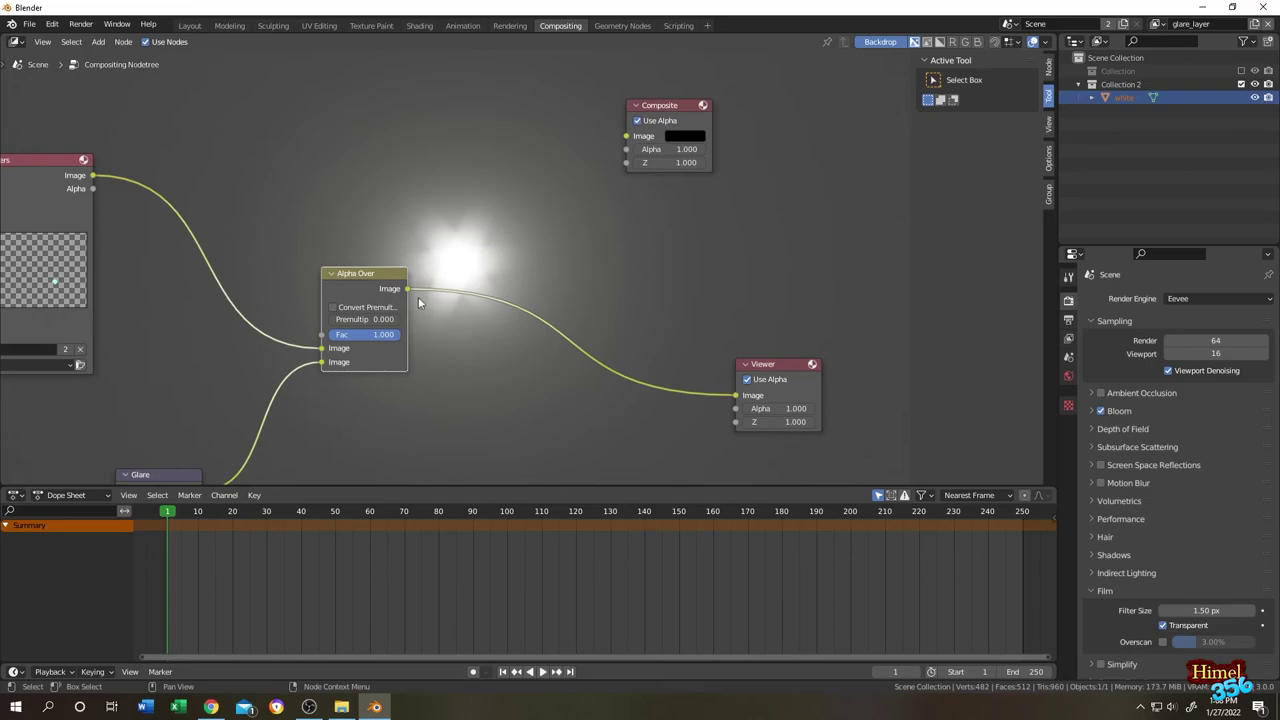
Connect Alpha Over's Image output to the Composite input and render the final image with F12
drag(407, 288, 626, 136)
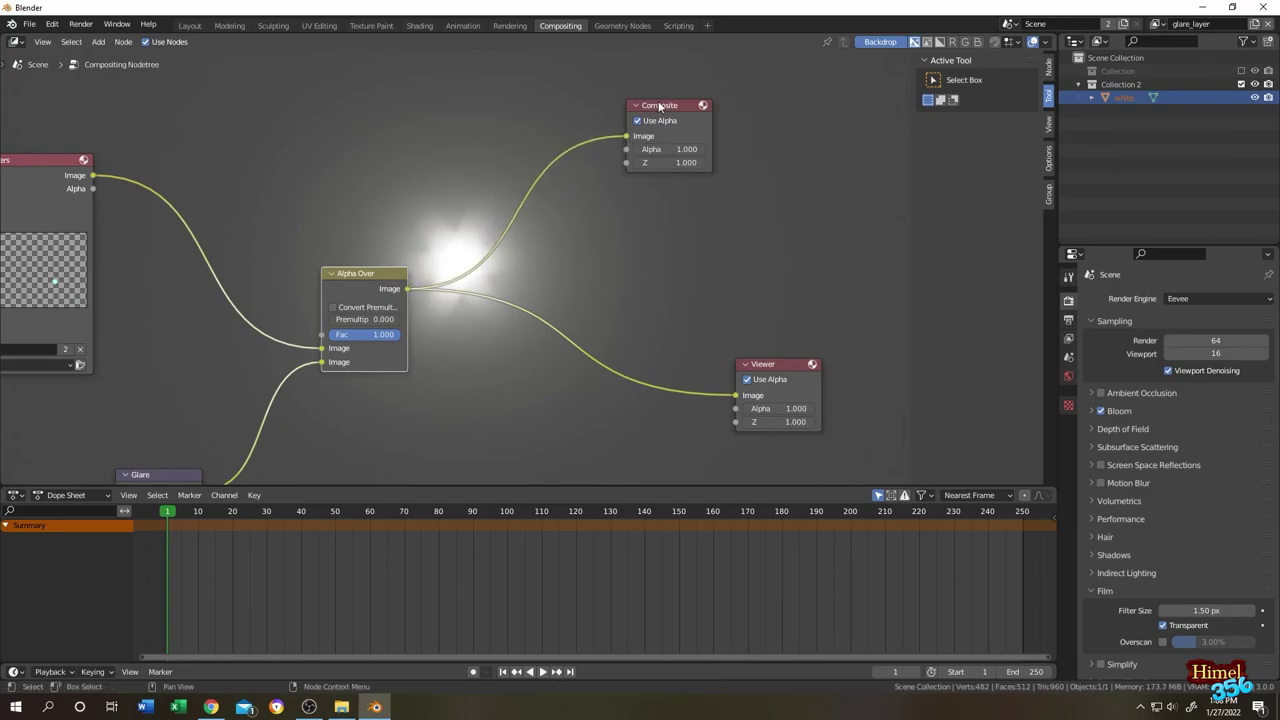
middle_drag(461, 297, 298, 283)
scroll(298, 283, down, 2)
key(F12)
scroll(592, 295, down, 2)
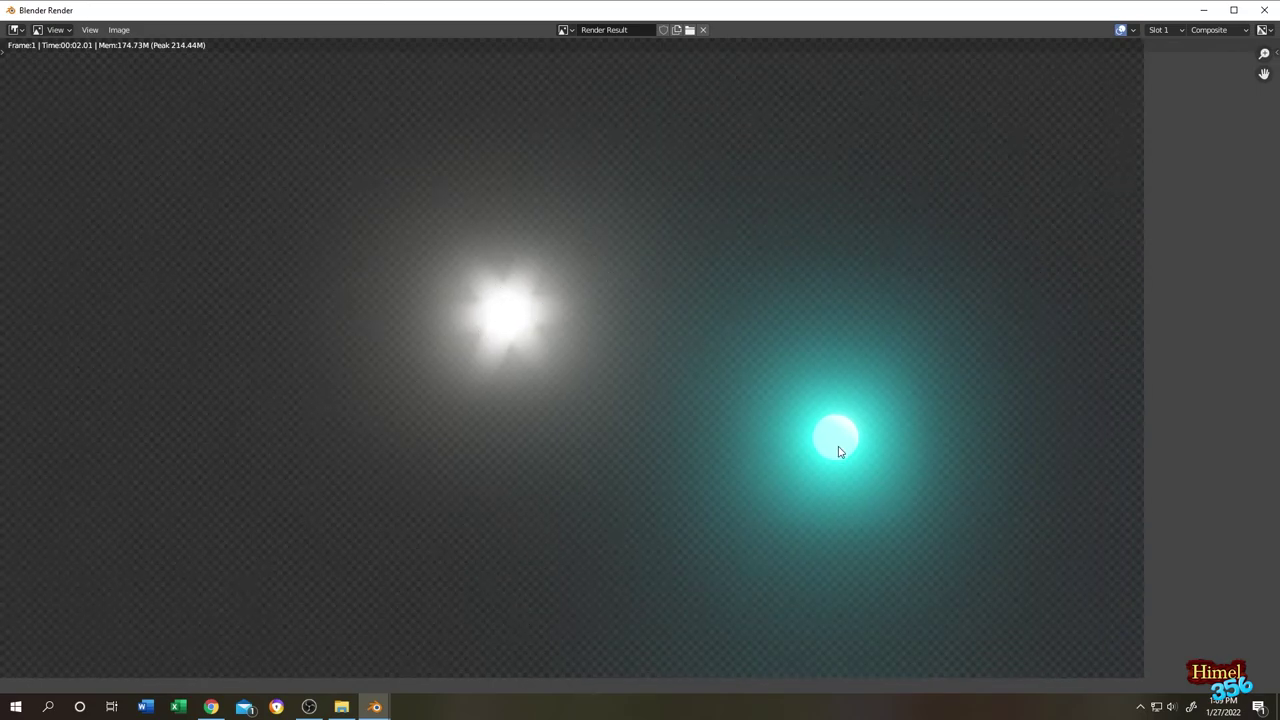
Close the render result window and pan the node view to reframe the tree
key(Escape)
middle_drag(638, 319, 566, 326)
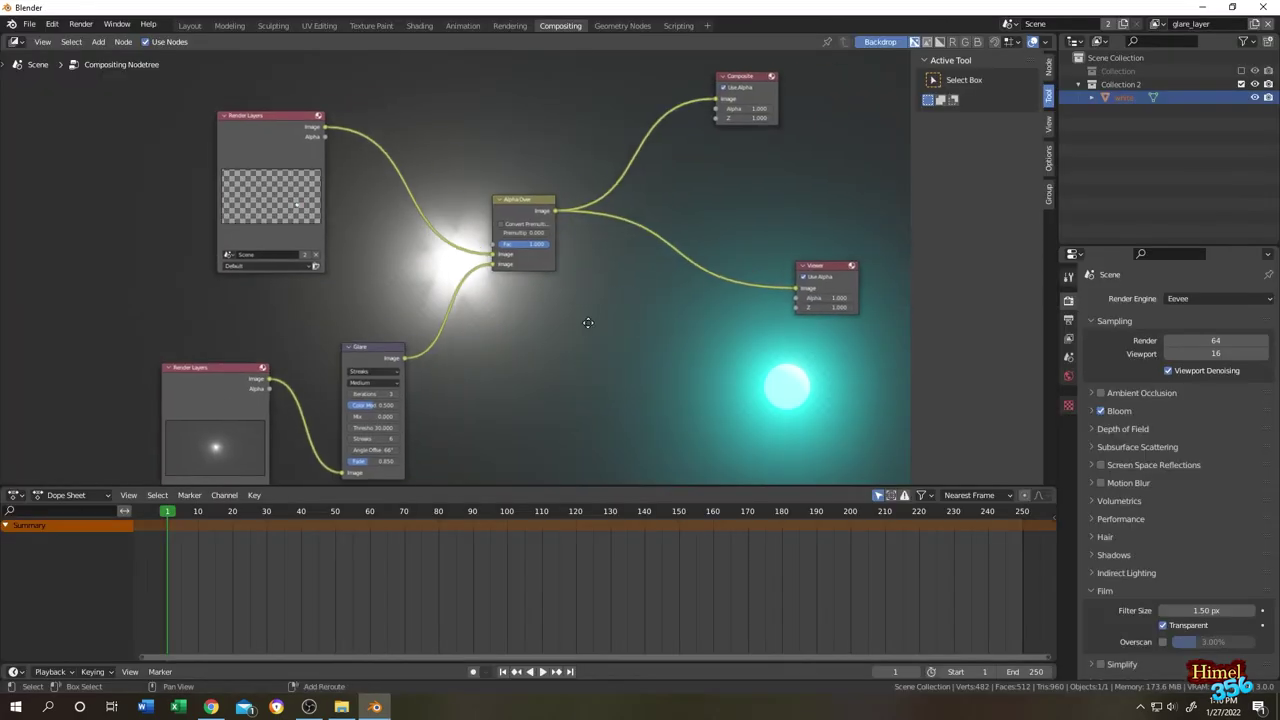
scroll(566, 326, up, 2)
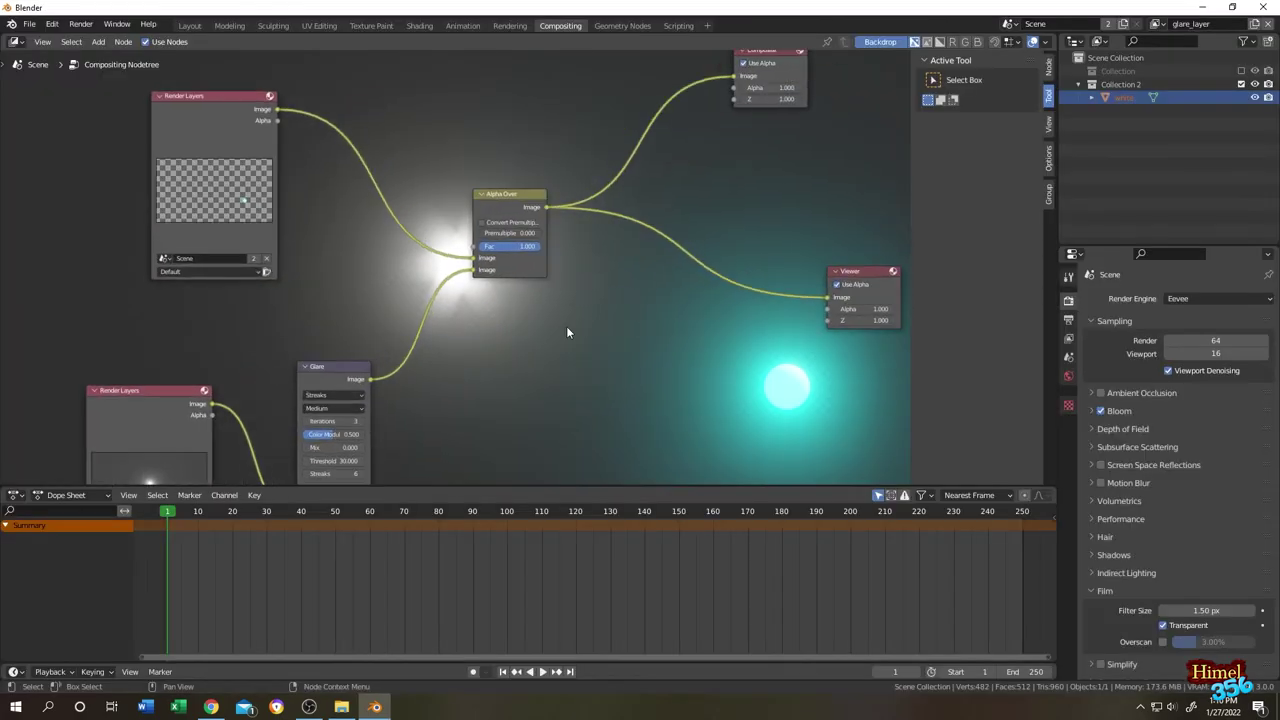
middle_drag(566, 332, 590, 344)
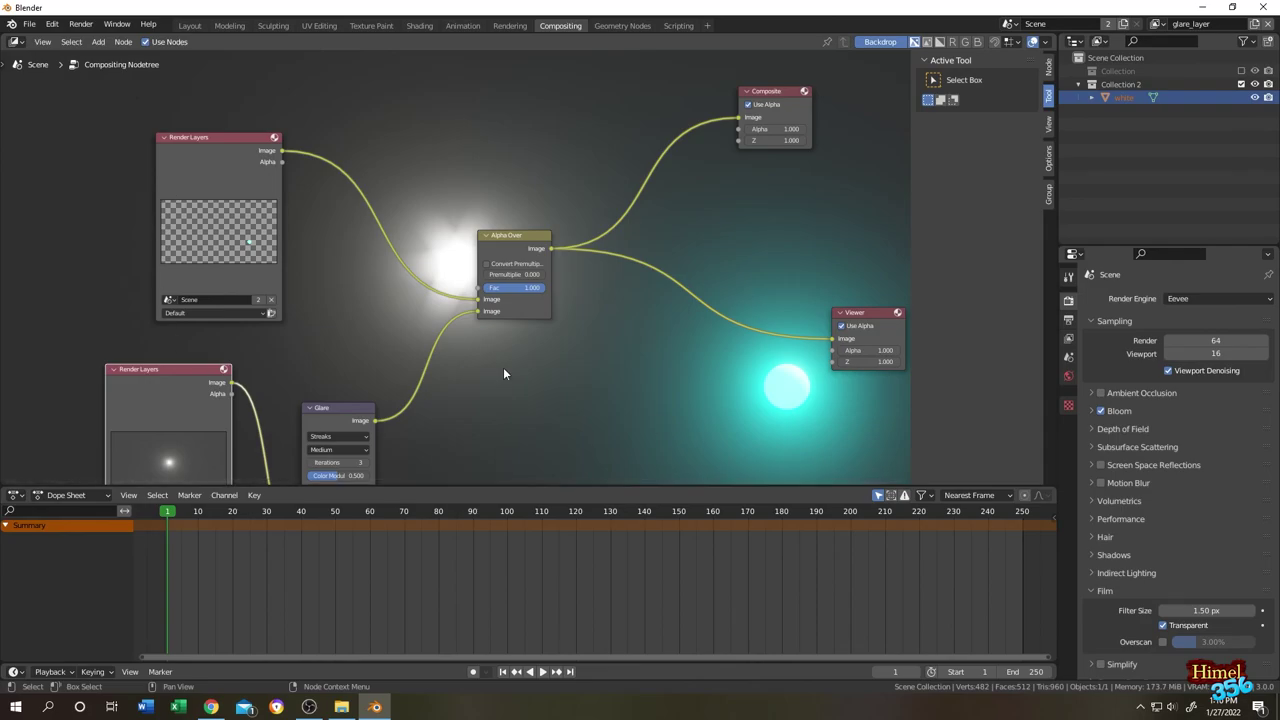
middle_drag(486, 385, 502, 348)
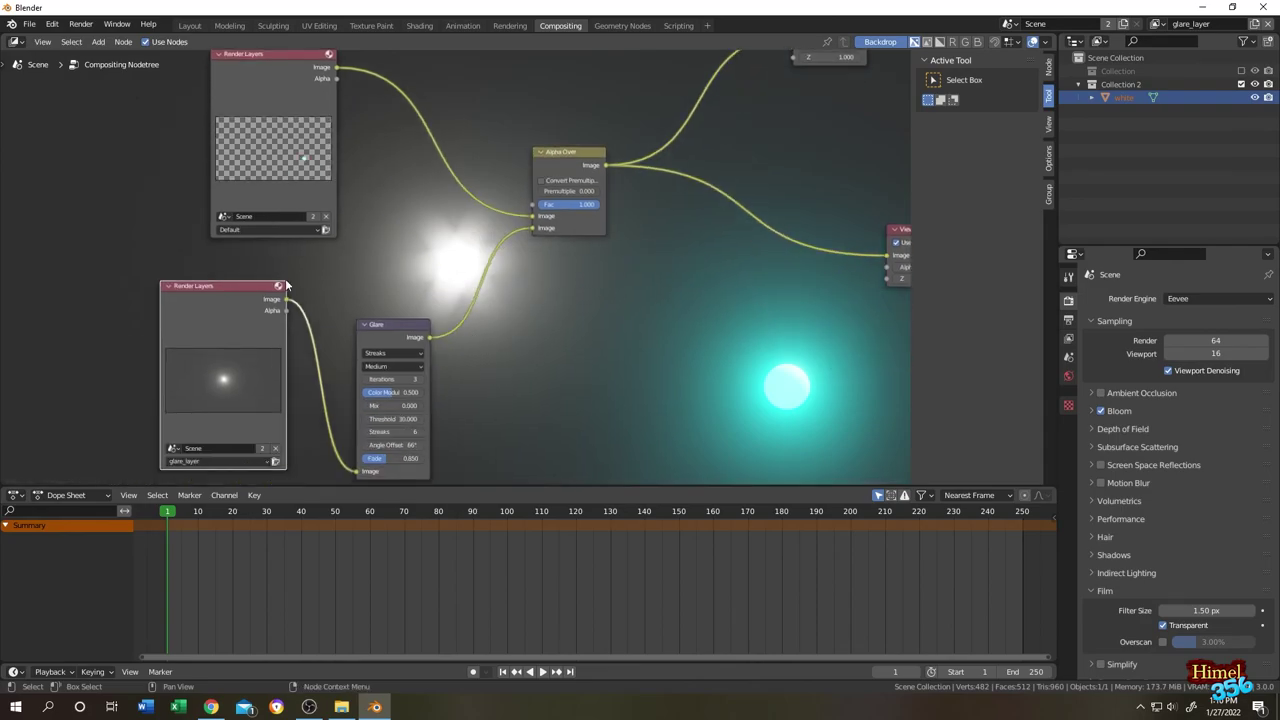
middle_drag(604, 322, 500, 396)
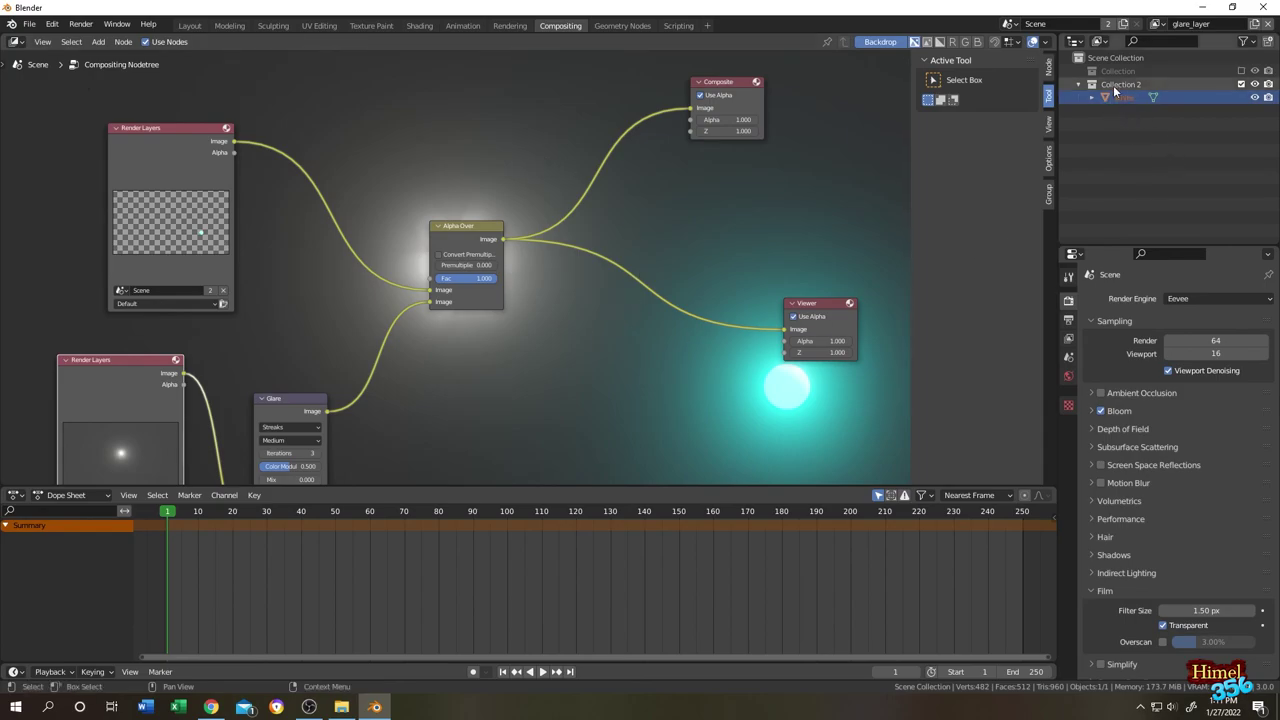
Collapse Collection 2, move all five nodes down-left together, and bring OBS to the front
click(1079, 85)
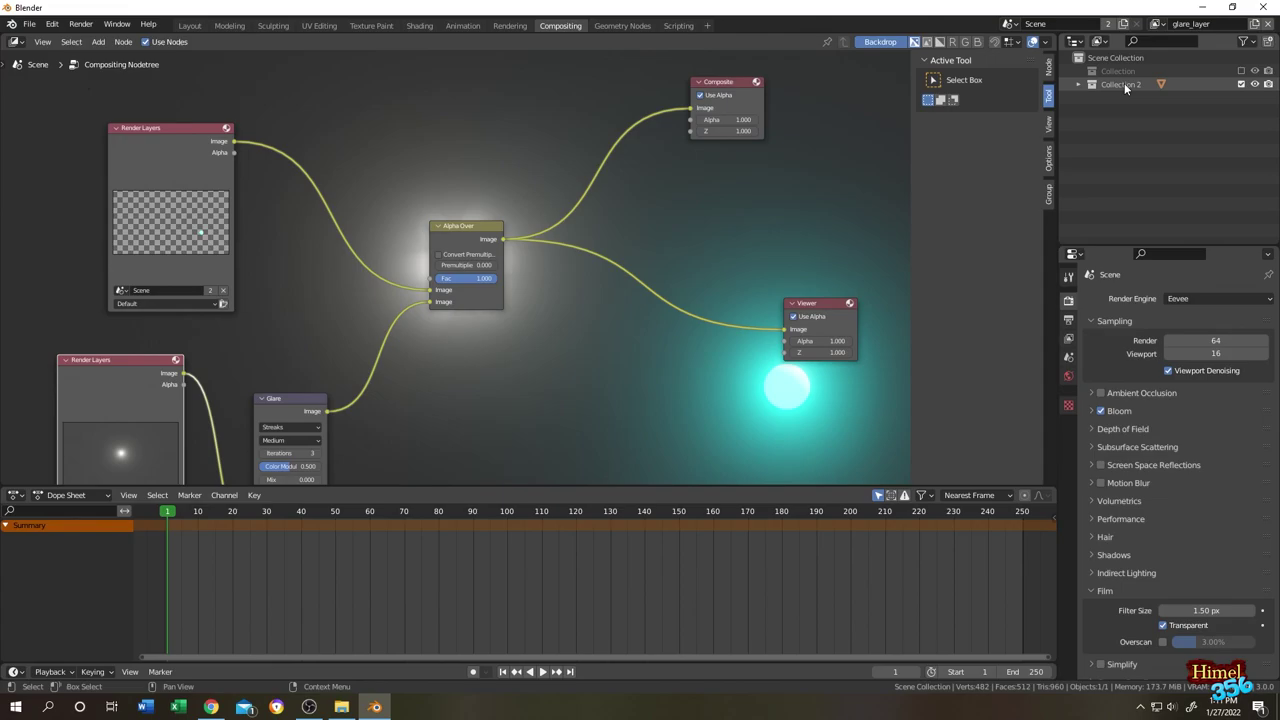
scroll(712, 227, down, 2)
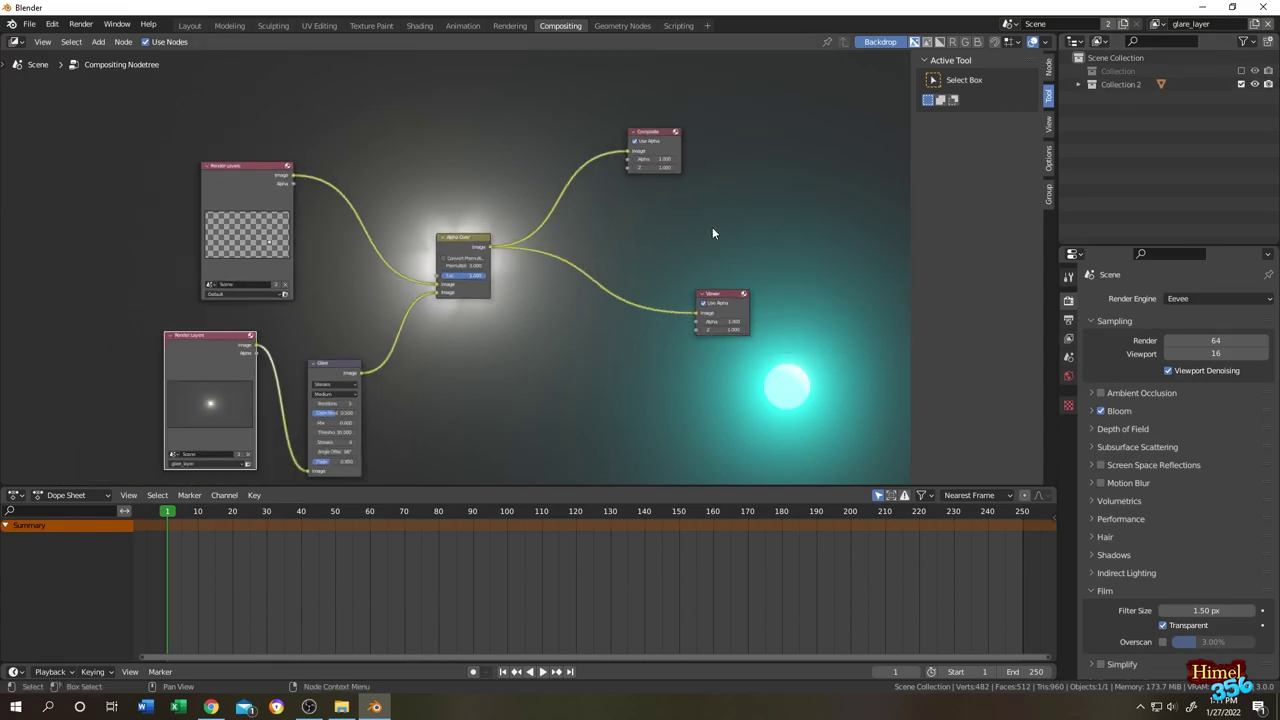
drag(808, 122, 165, 475)
drag(254, 189, 231, 307)
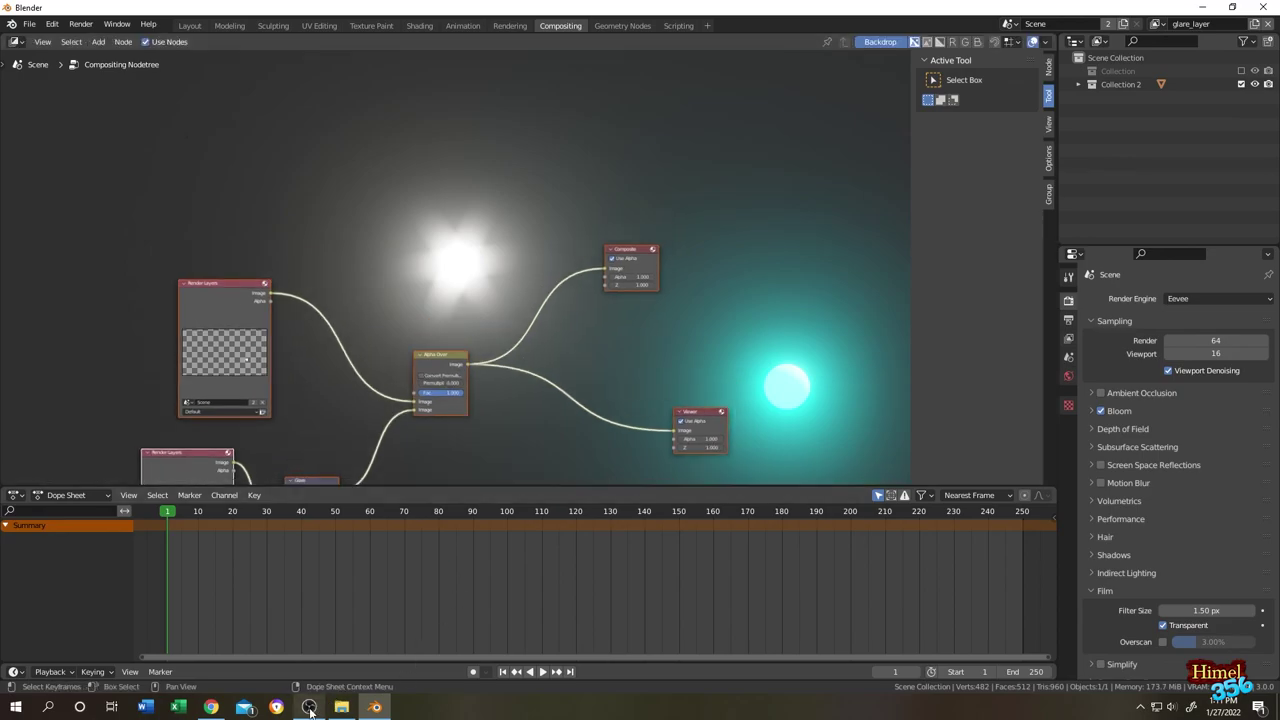
click(309, 706)
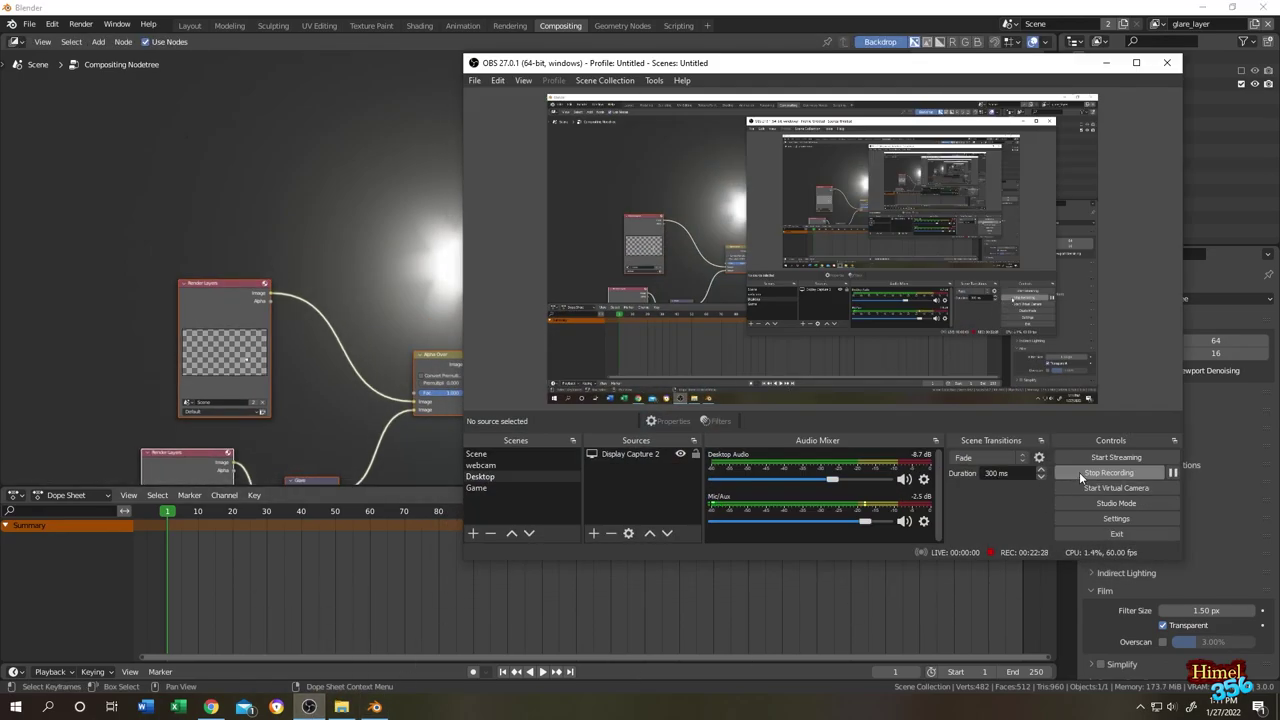